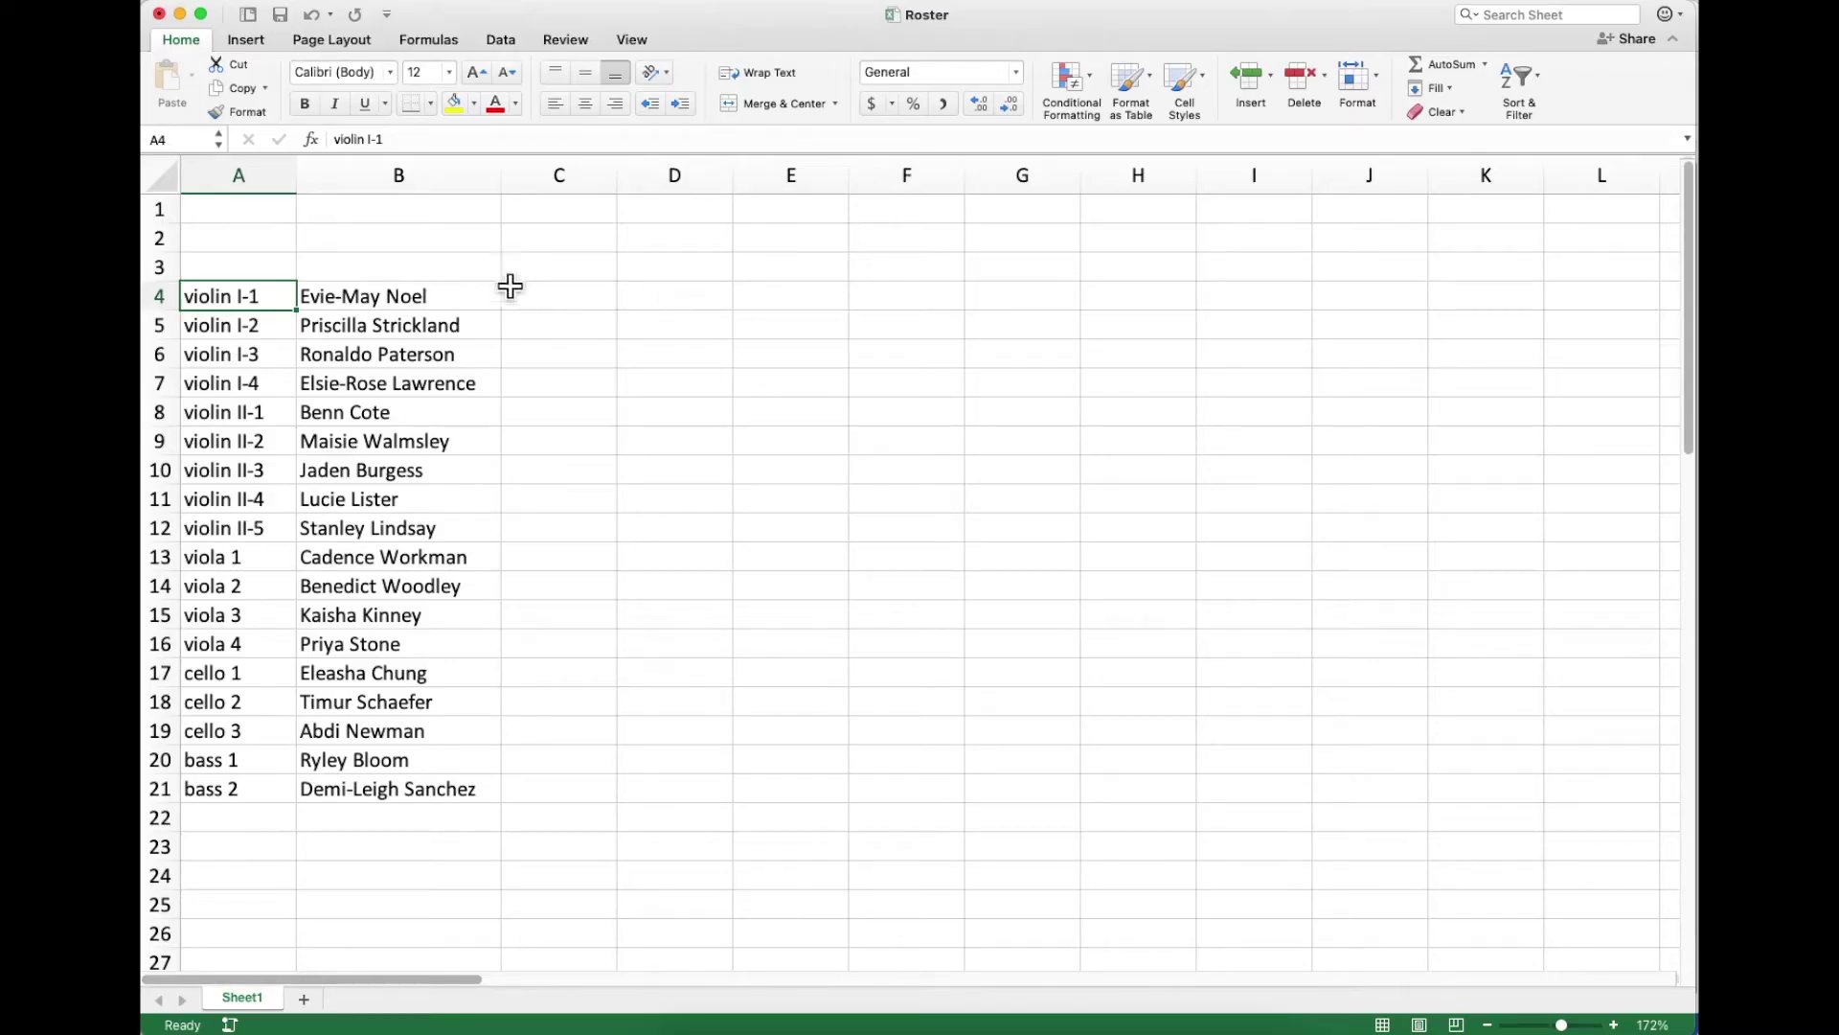
Look over the seat labels in column A, from violin I-1 down to violin II-1.
left_click(257, 191)
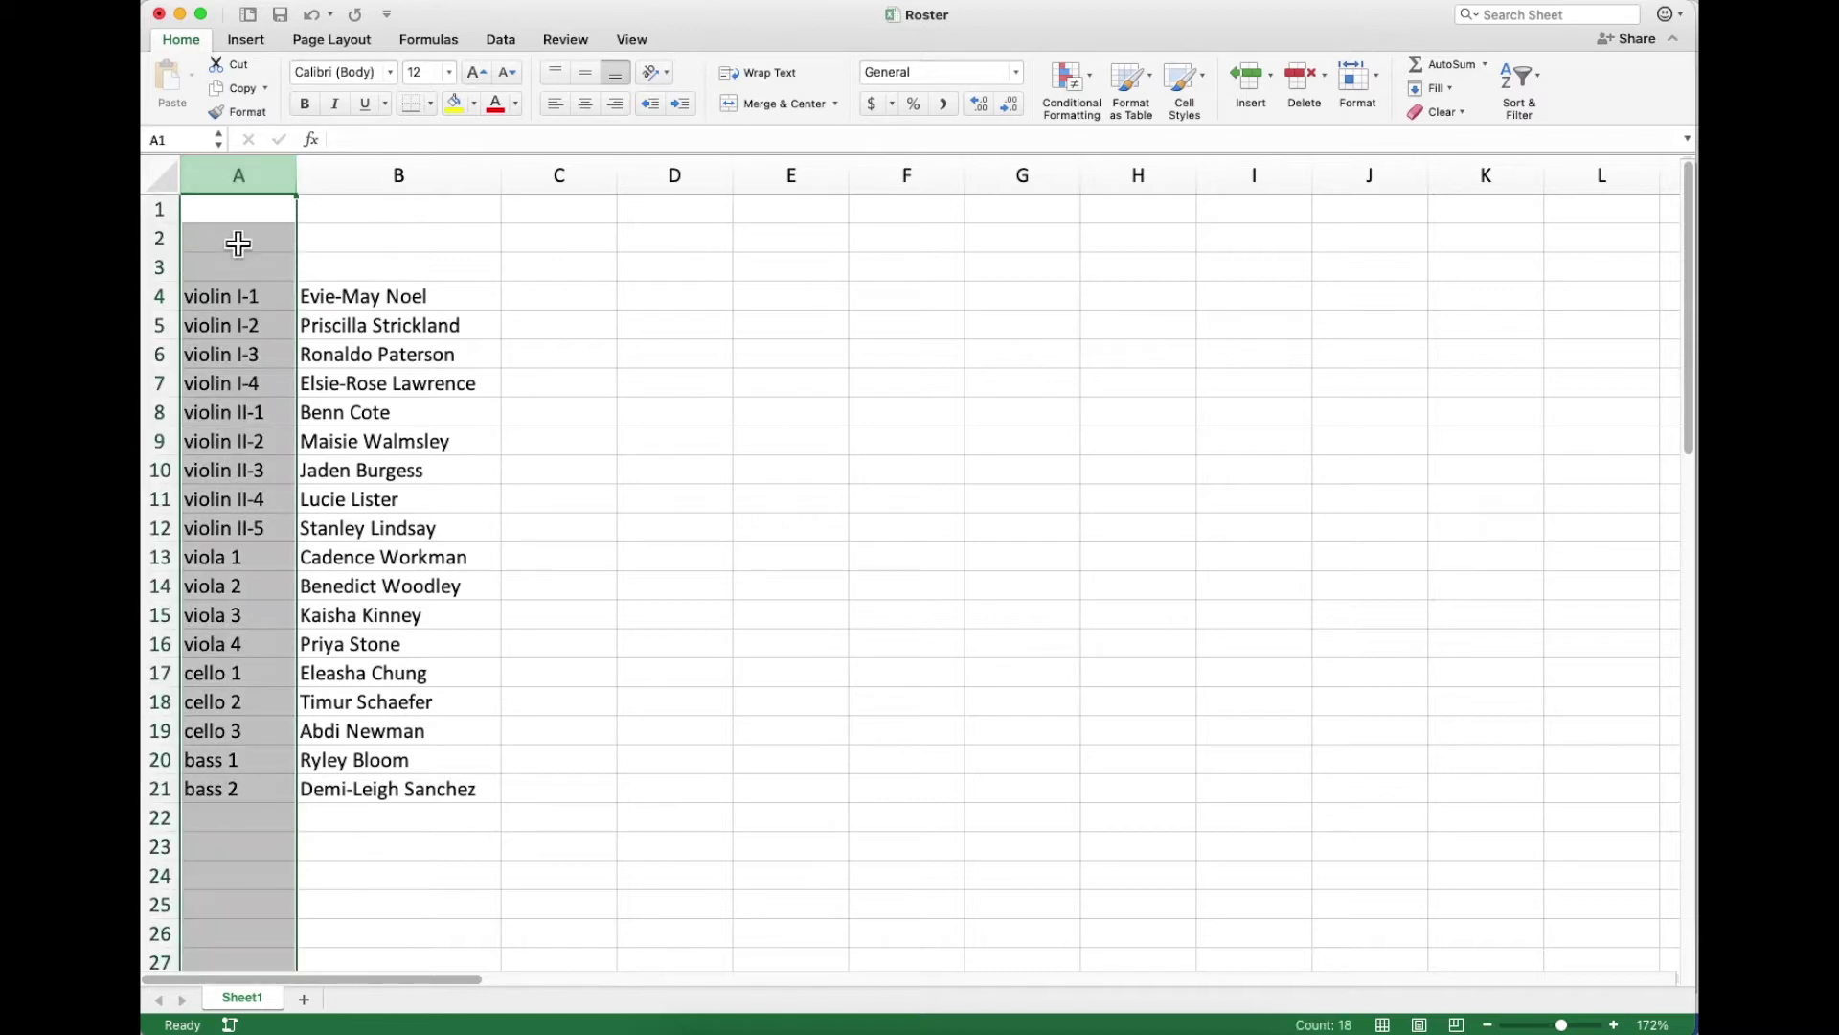
left_click(247, 295)
left_click(234, 418)
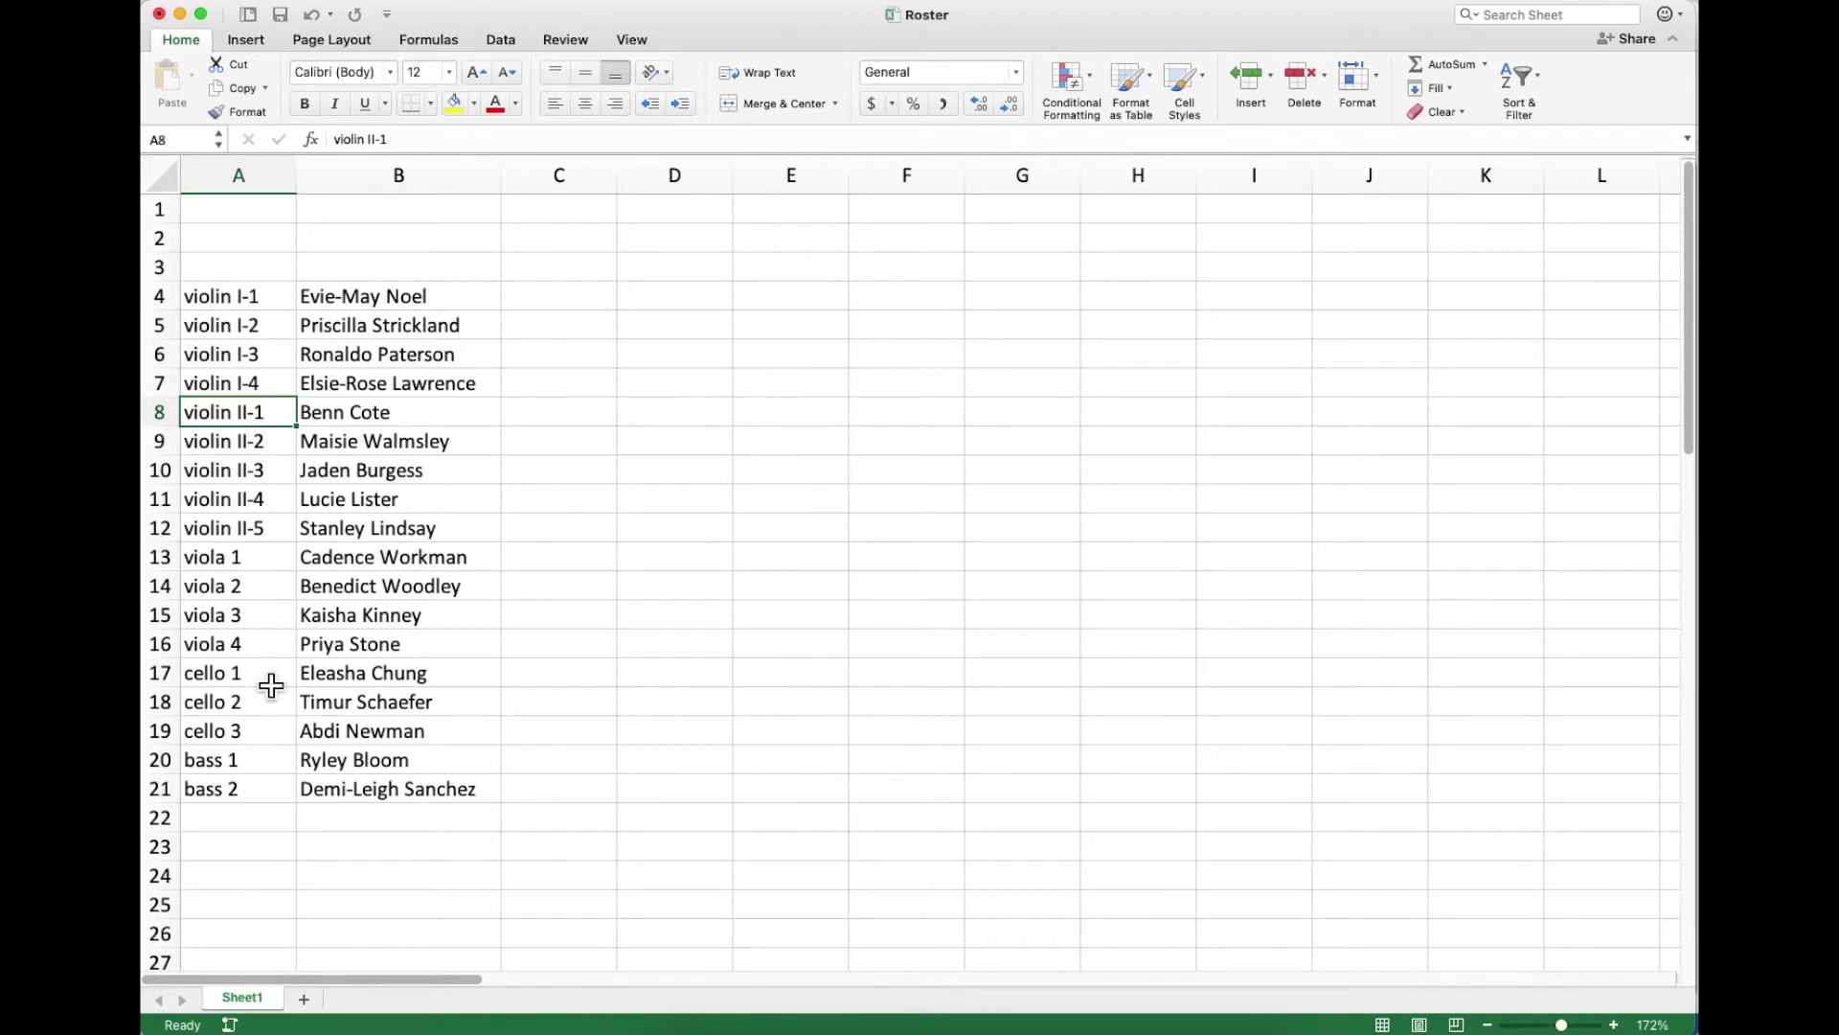
left_click(259, 307)
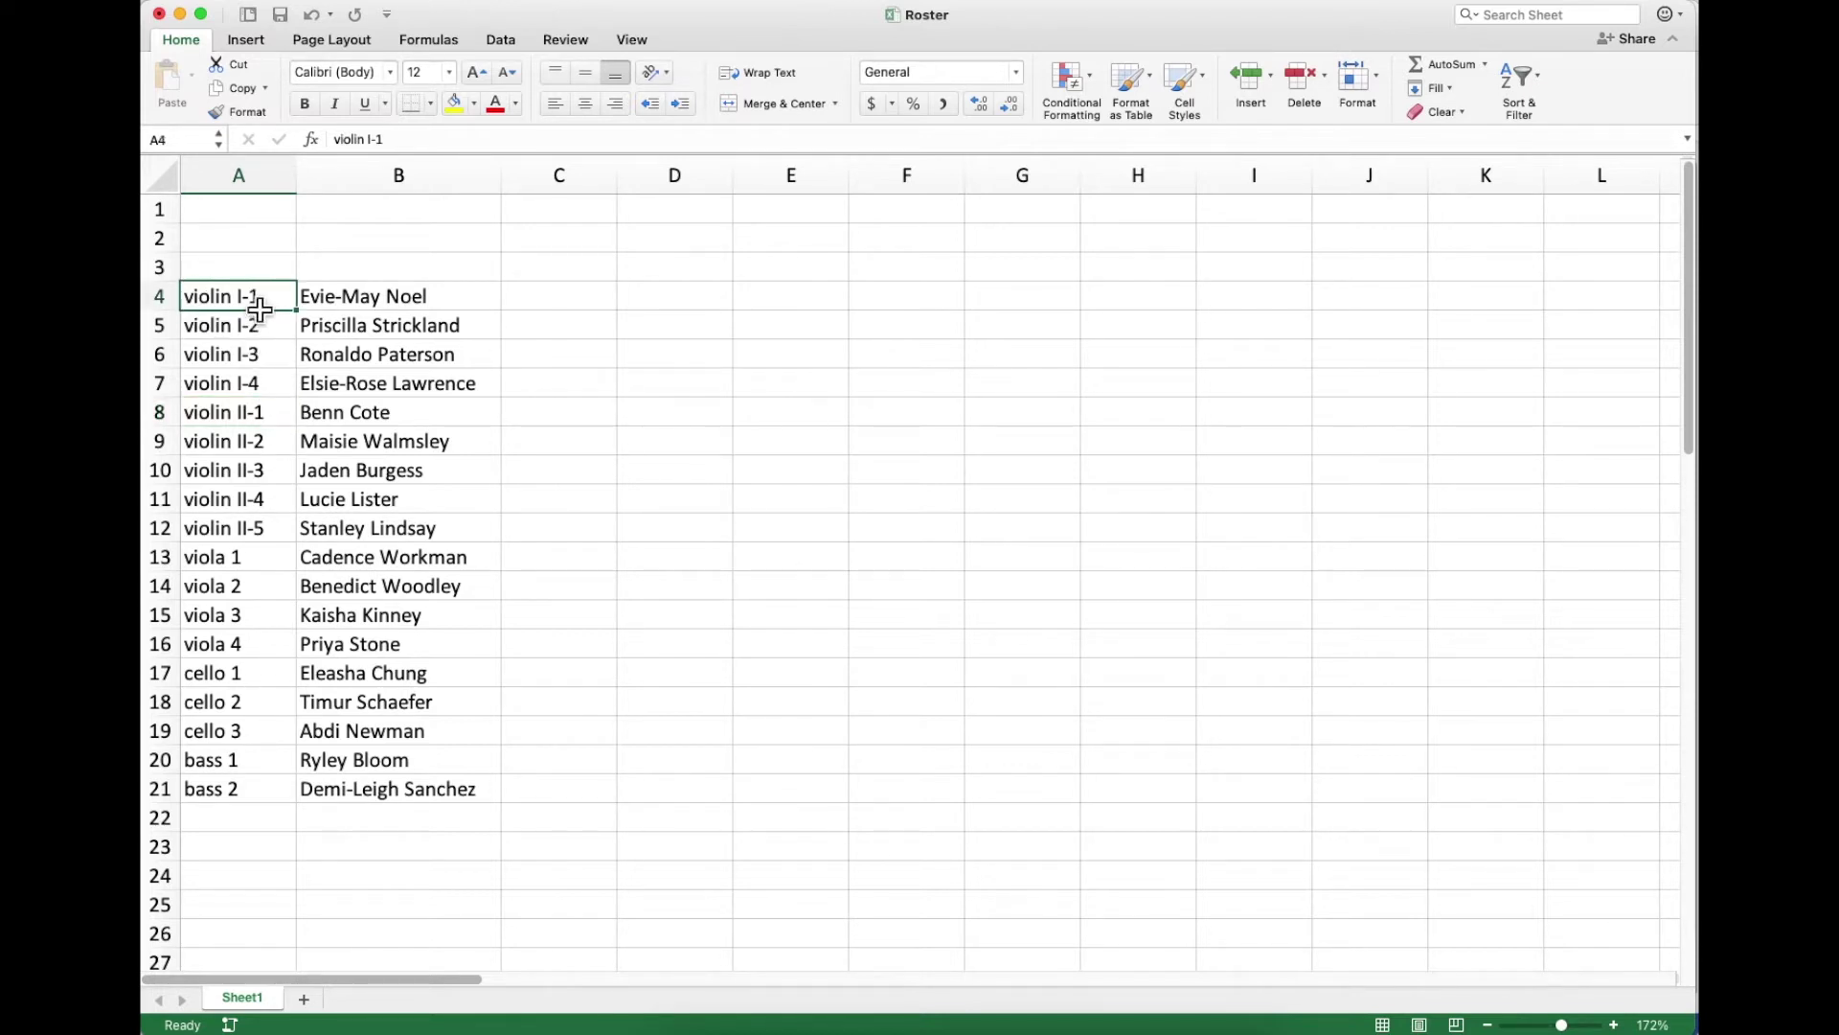
left_click(254, 324)
left_click(251, 358)
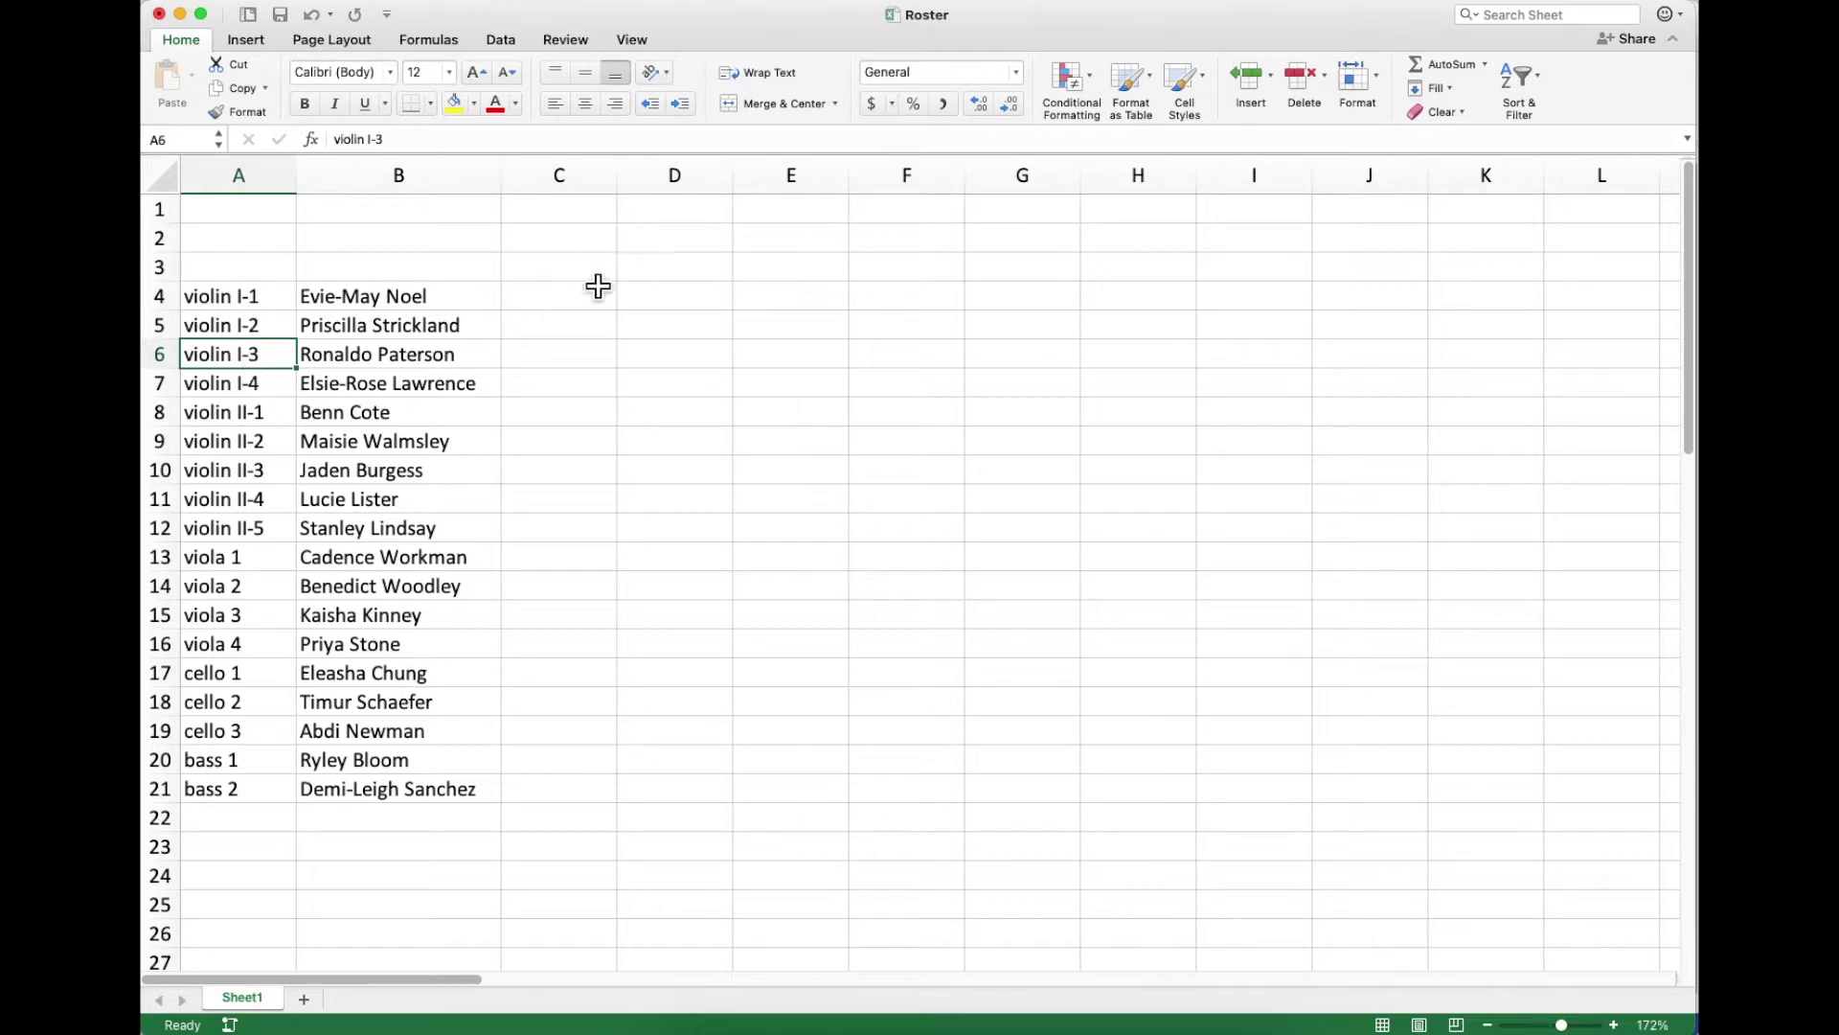
Enter and then clear 'violin II-3' in C4, and review the A4:A21 seat labels and B4:B21 player names.
left_click(595, 304)
type("vio")
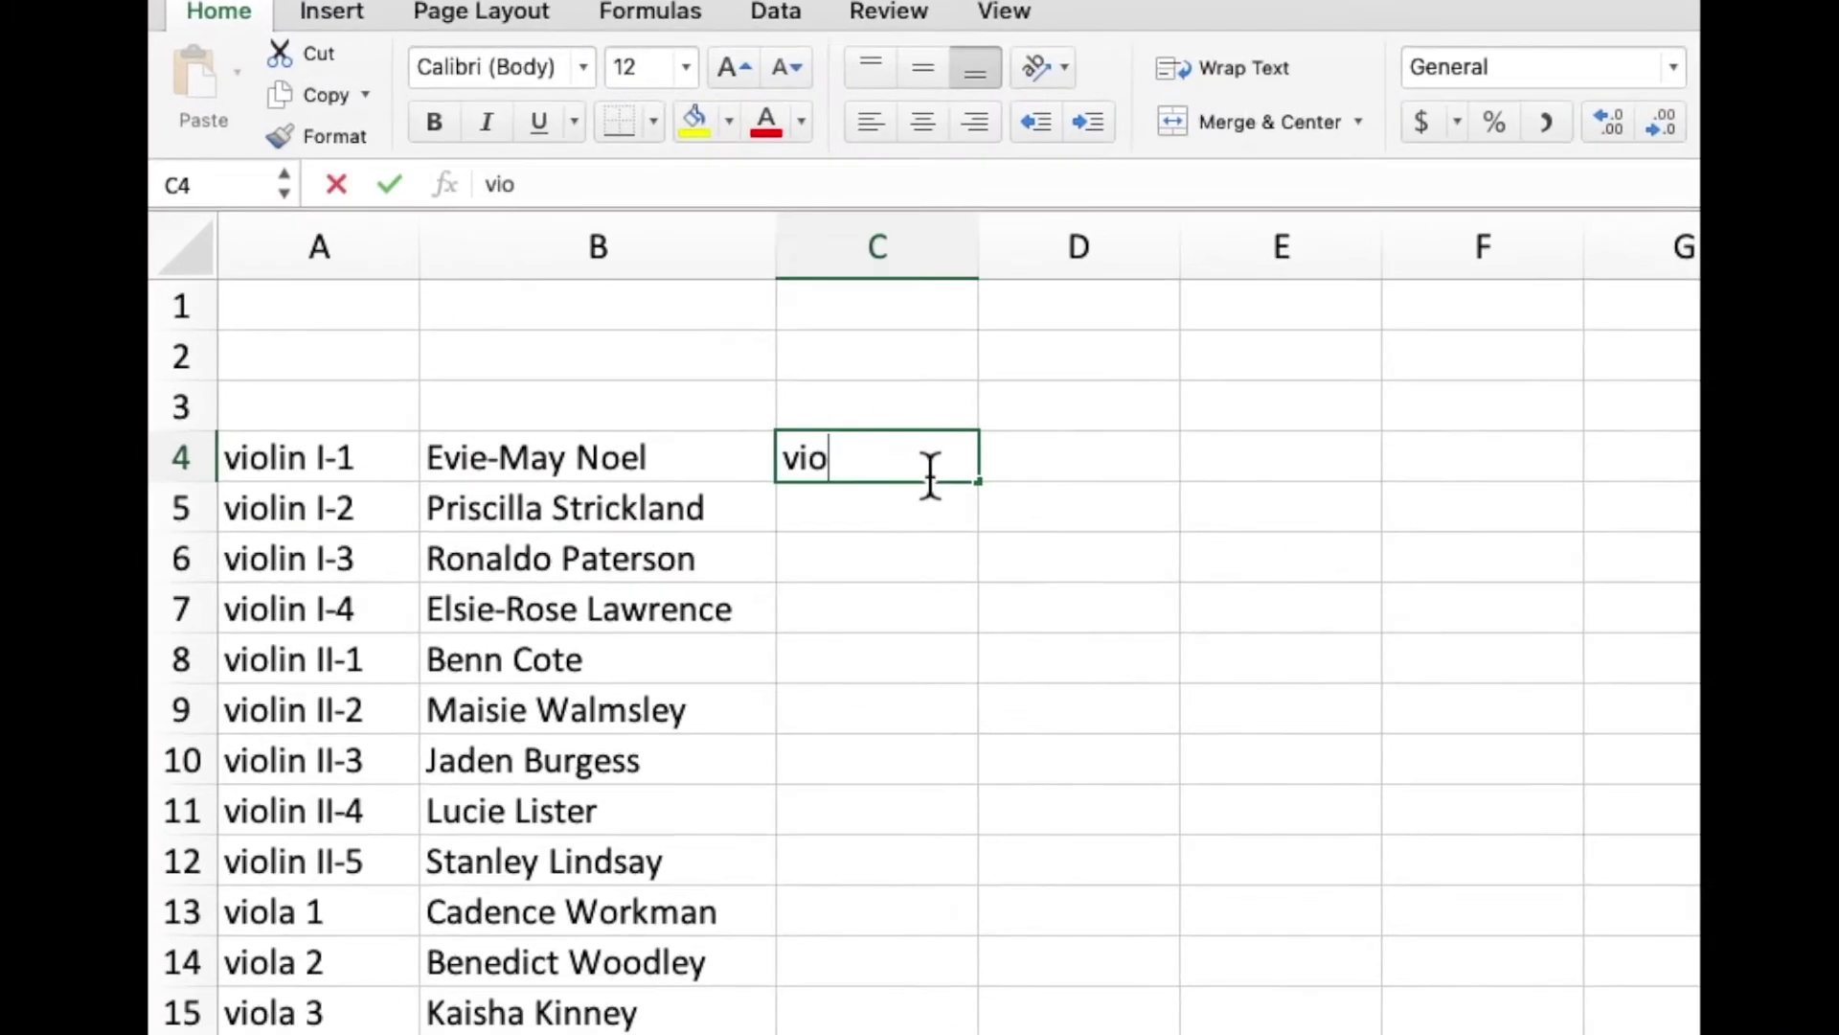
type("lin II")
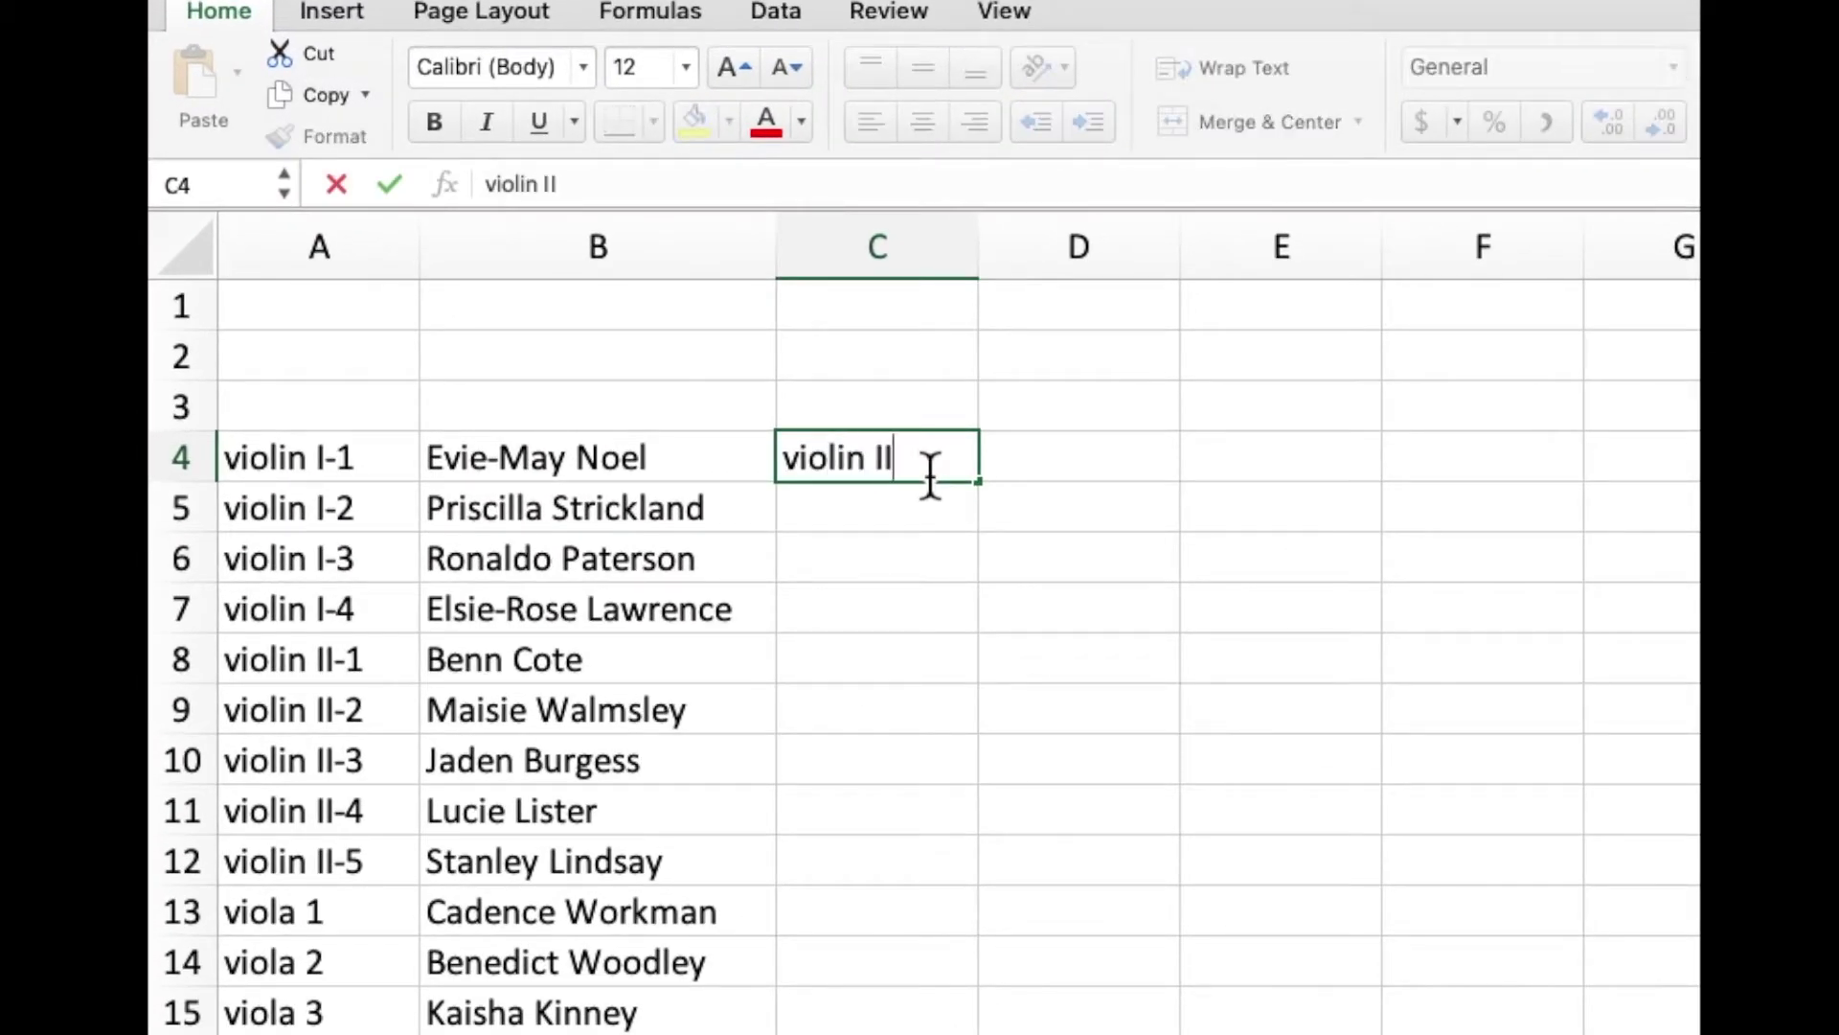
type("-3")
key("Return")
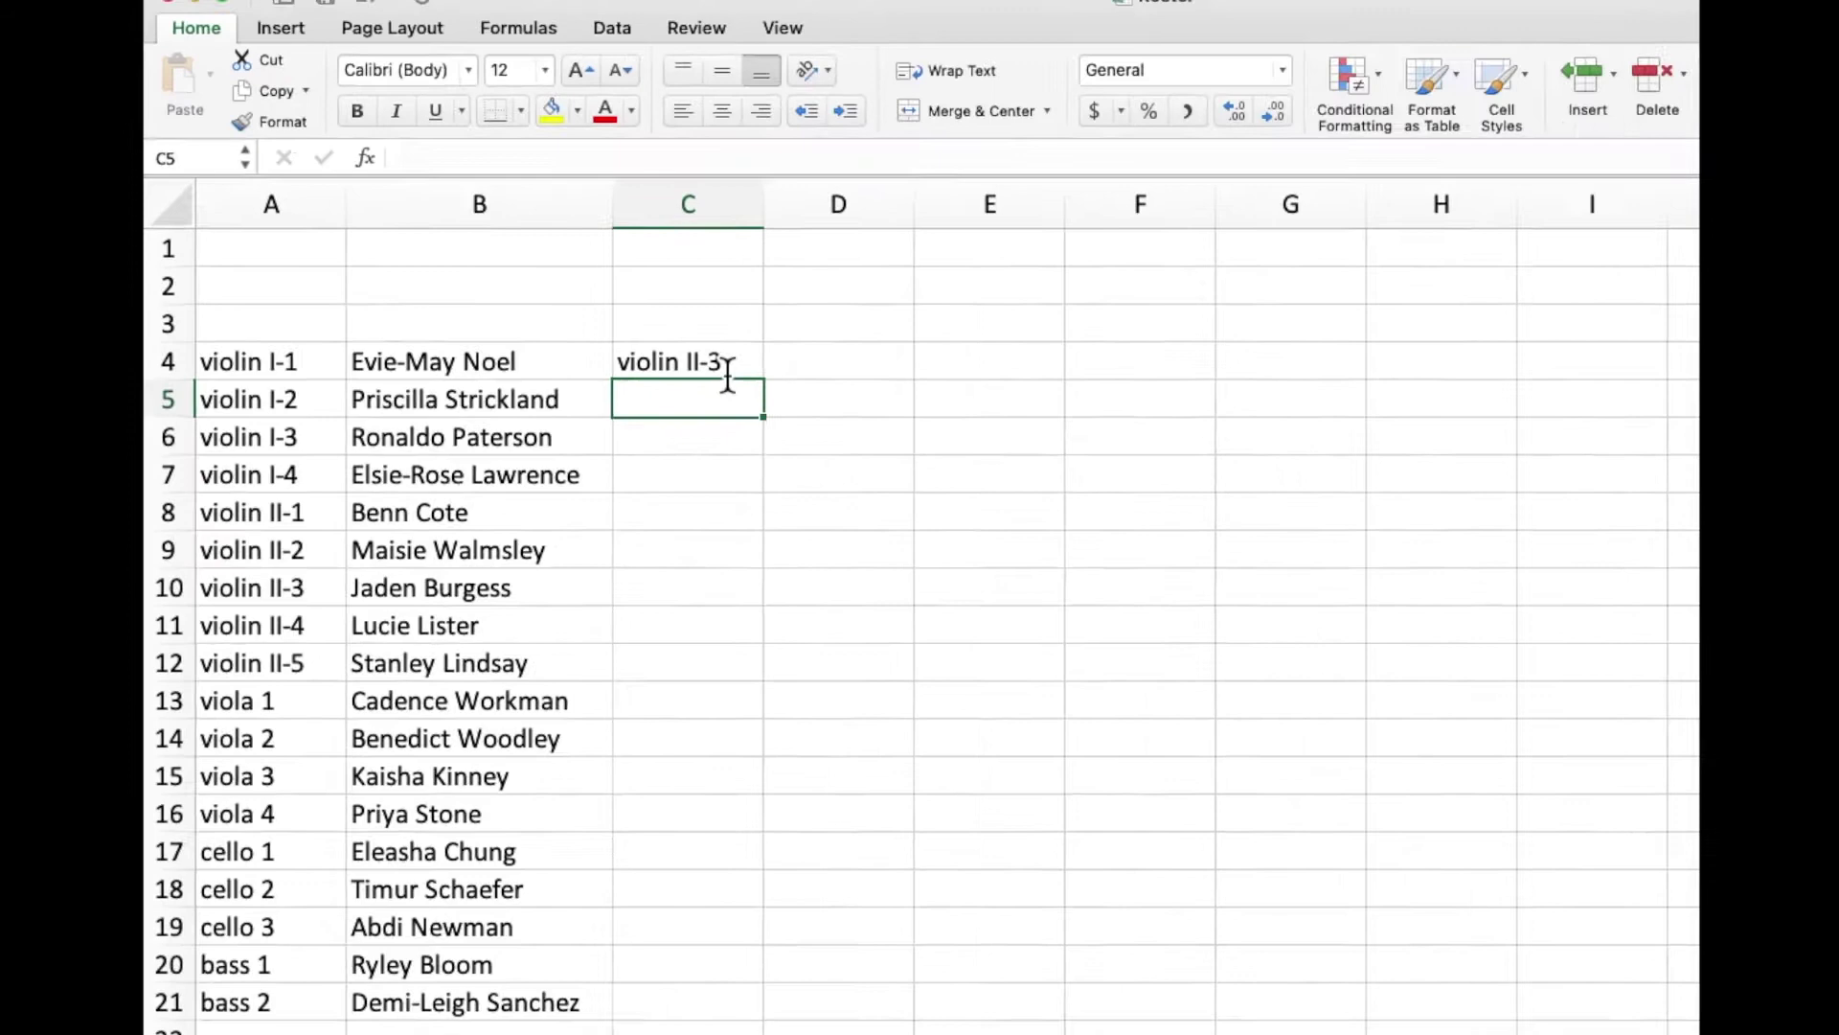
left_click(928, 475)
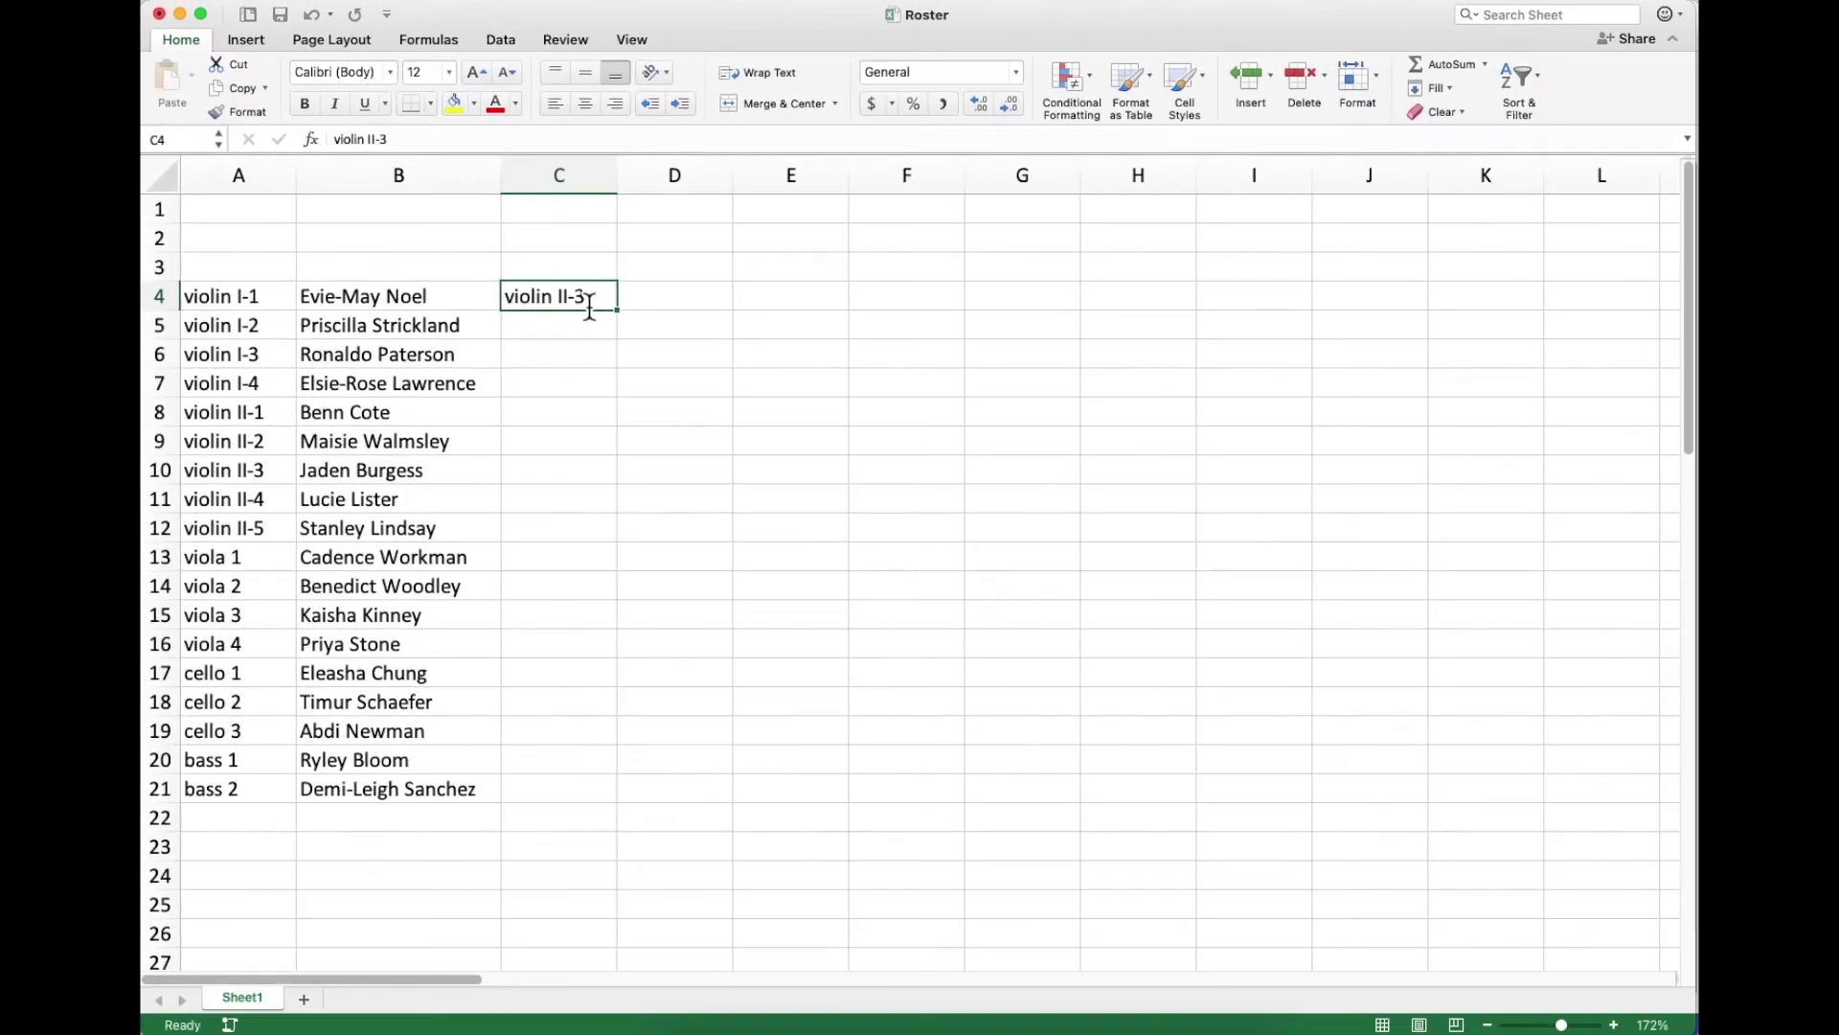
key("BackSpace")
key("Left")
key("Left")
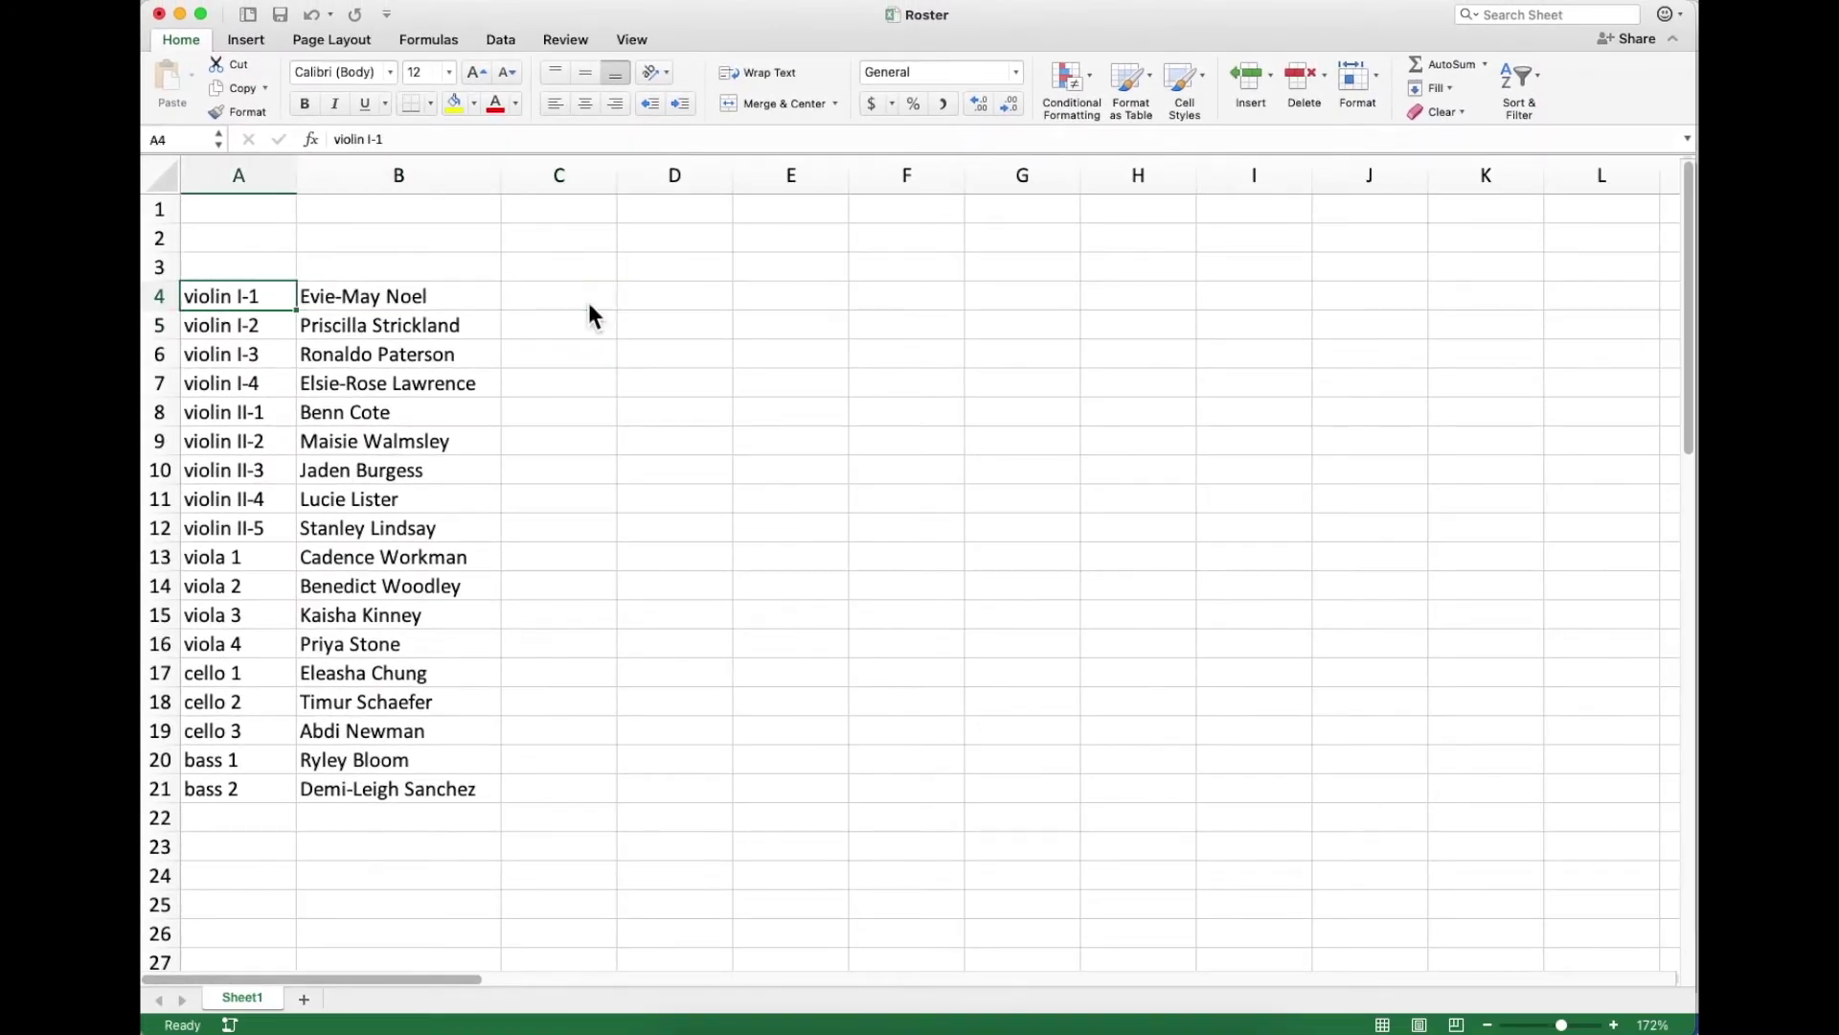
key("Down")
left_click_drag(263, 297, 281, 810)
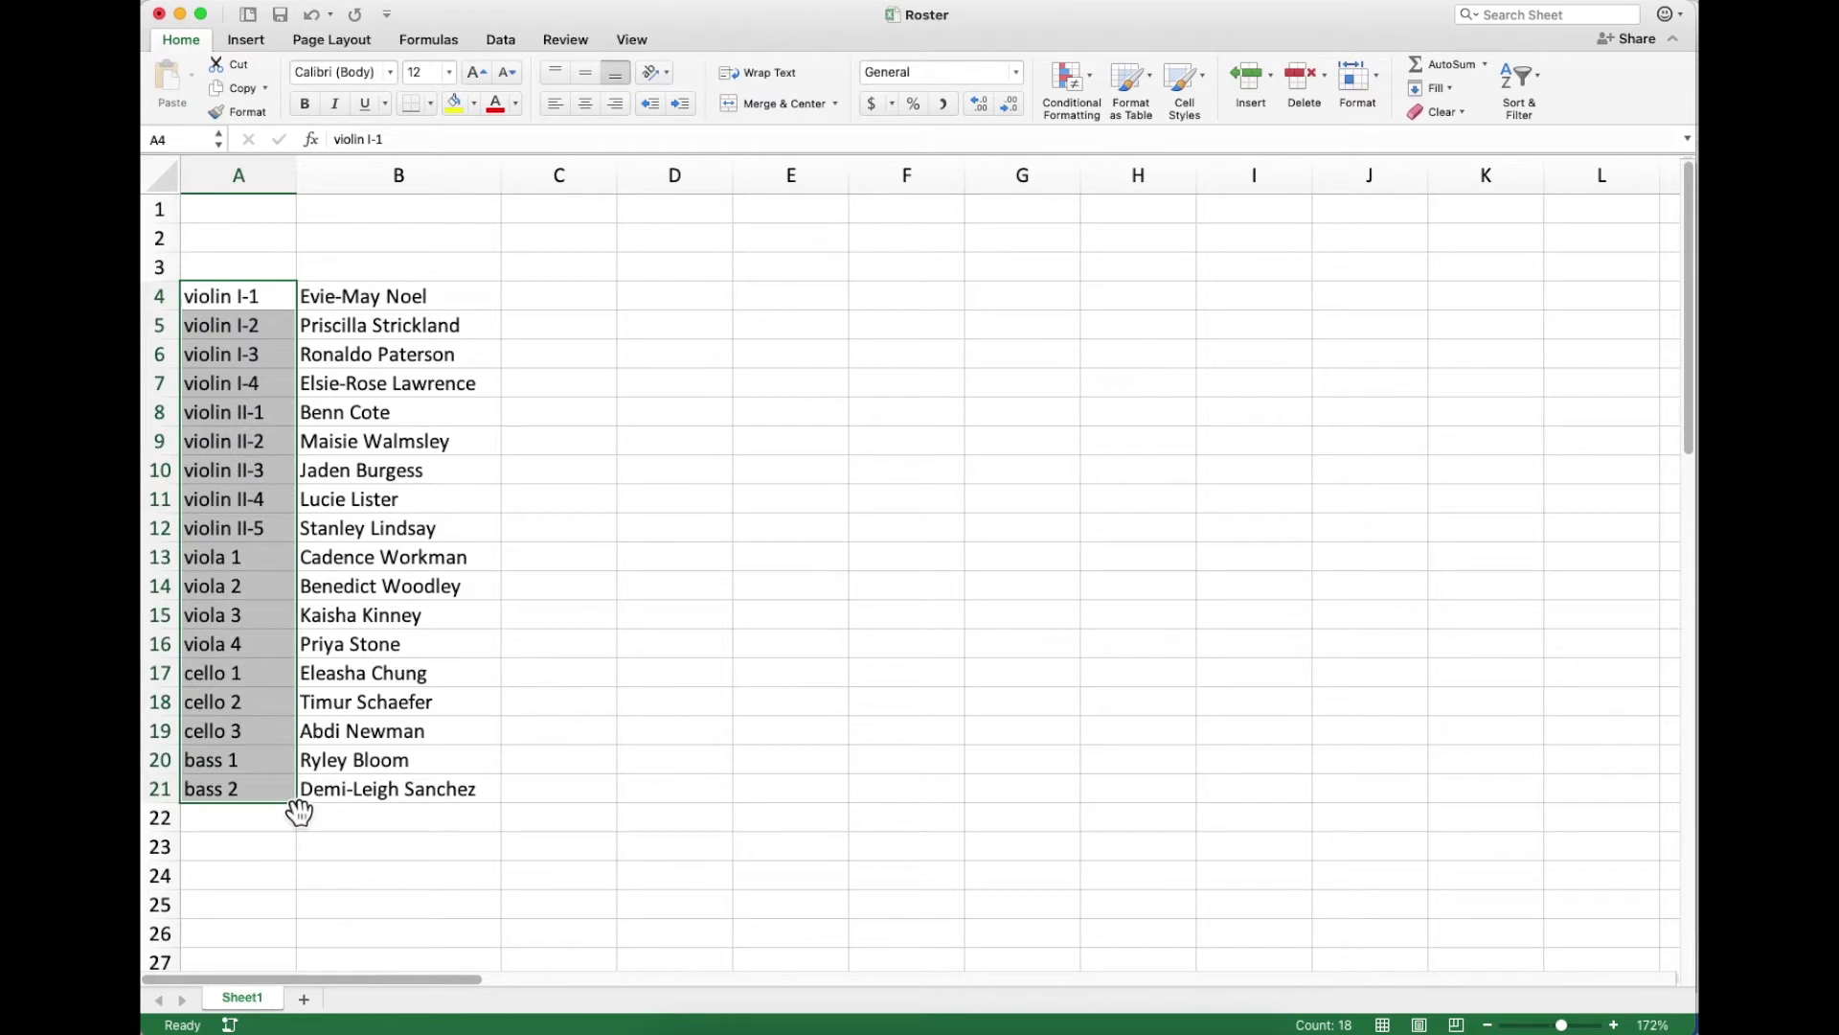
left_click_drag(402, 299, 397, 798)
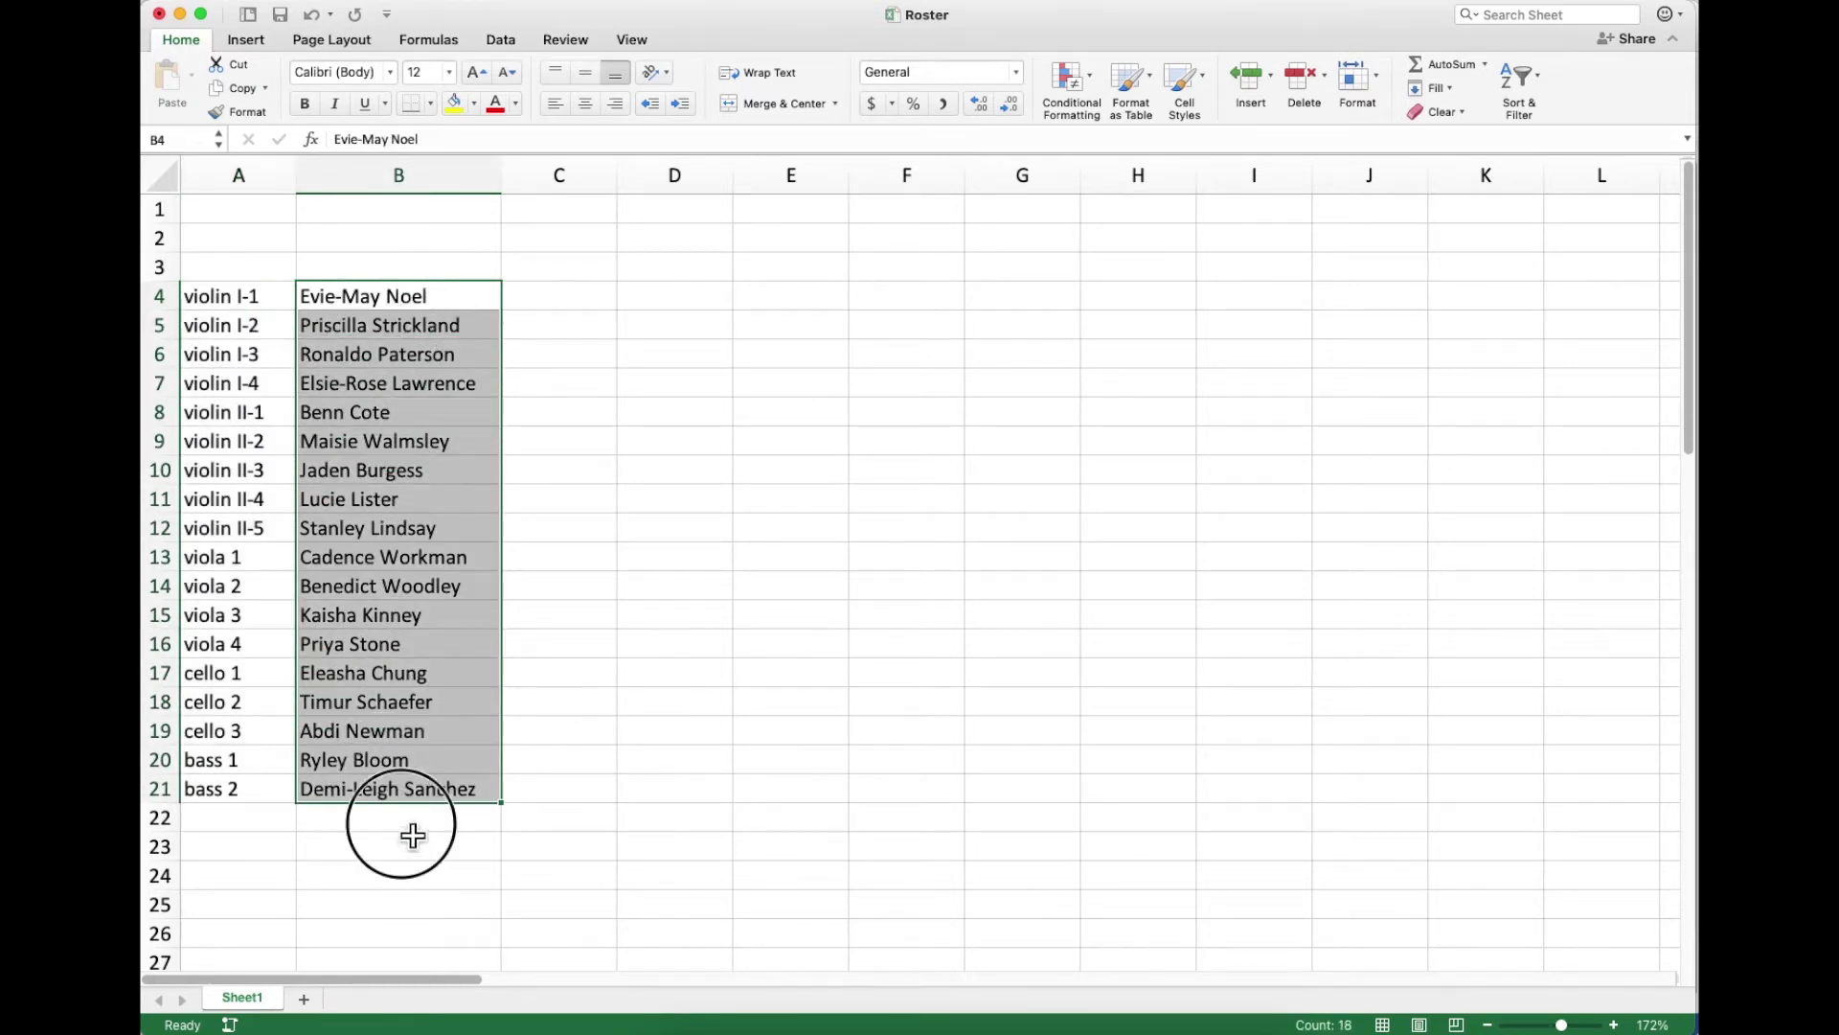
left_click(414, 822)
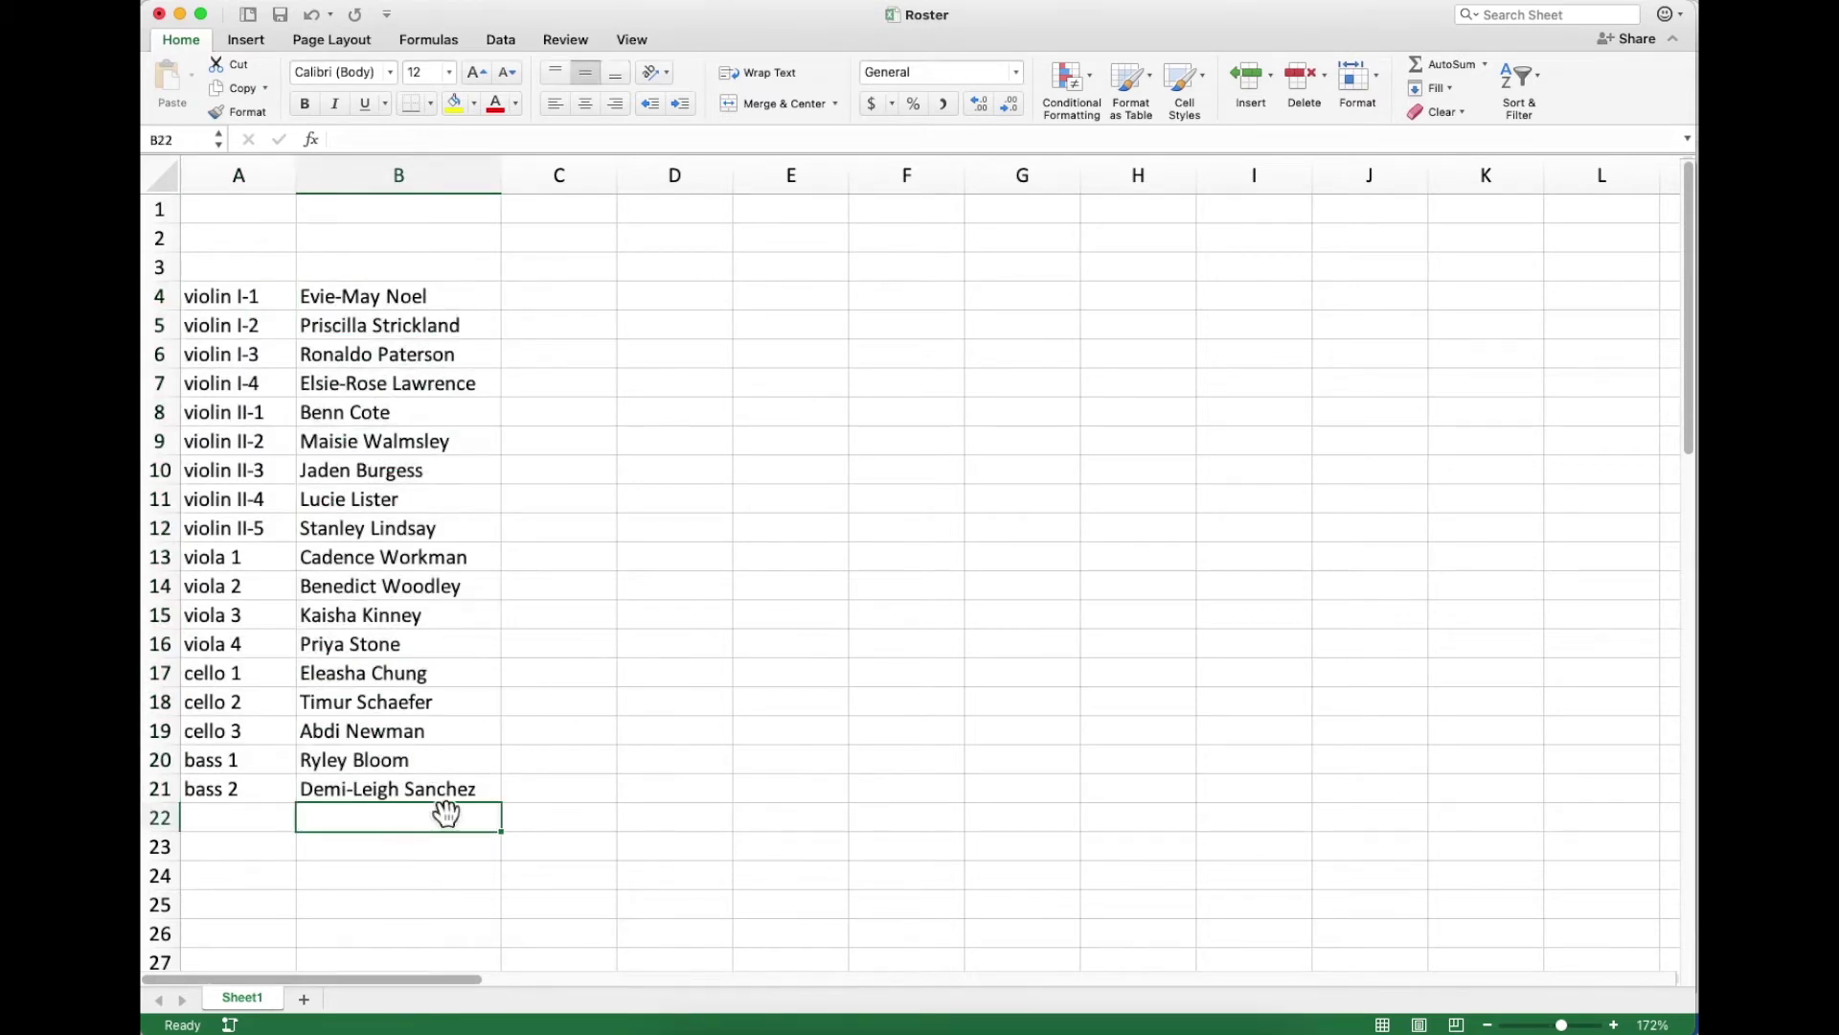
Enter the rankings 4, 2, 1, 3 in cells C4:C7.
left_click(575, 309)
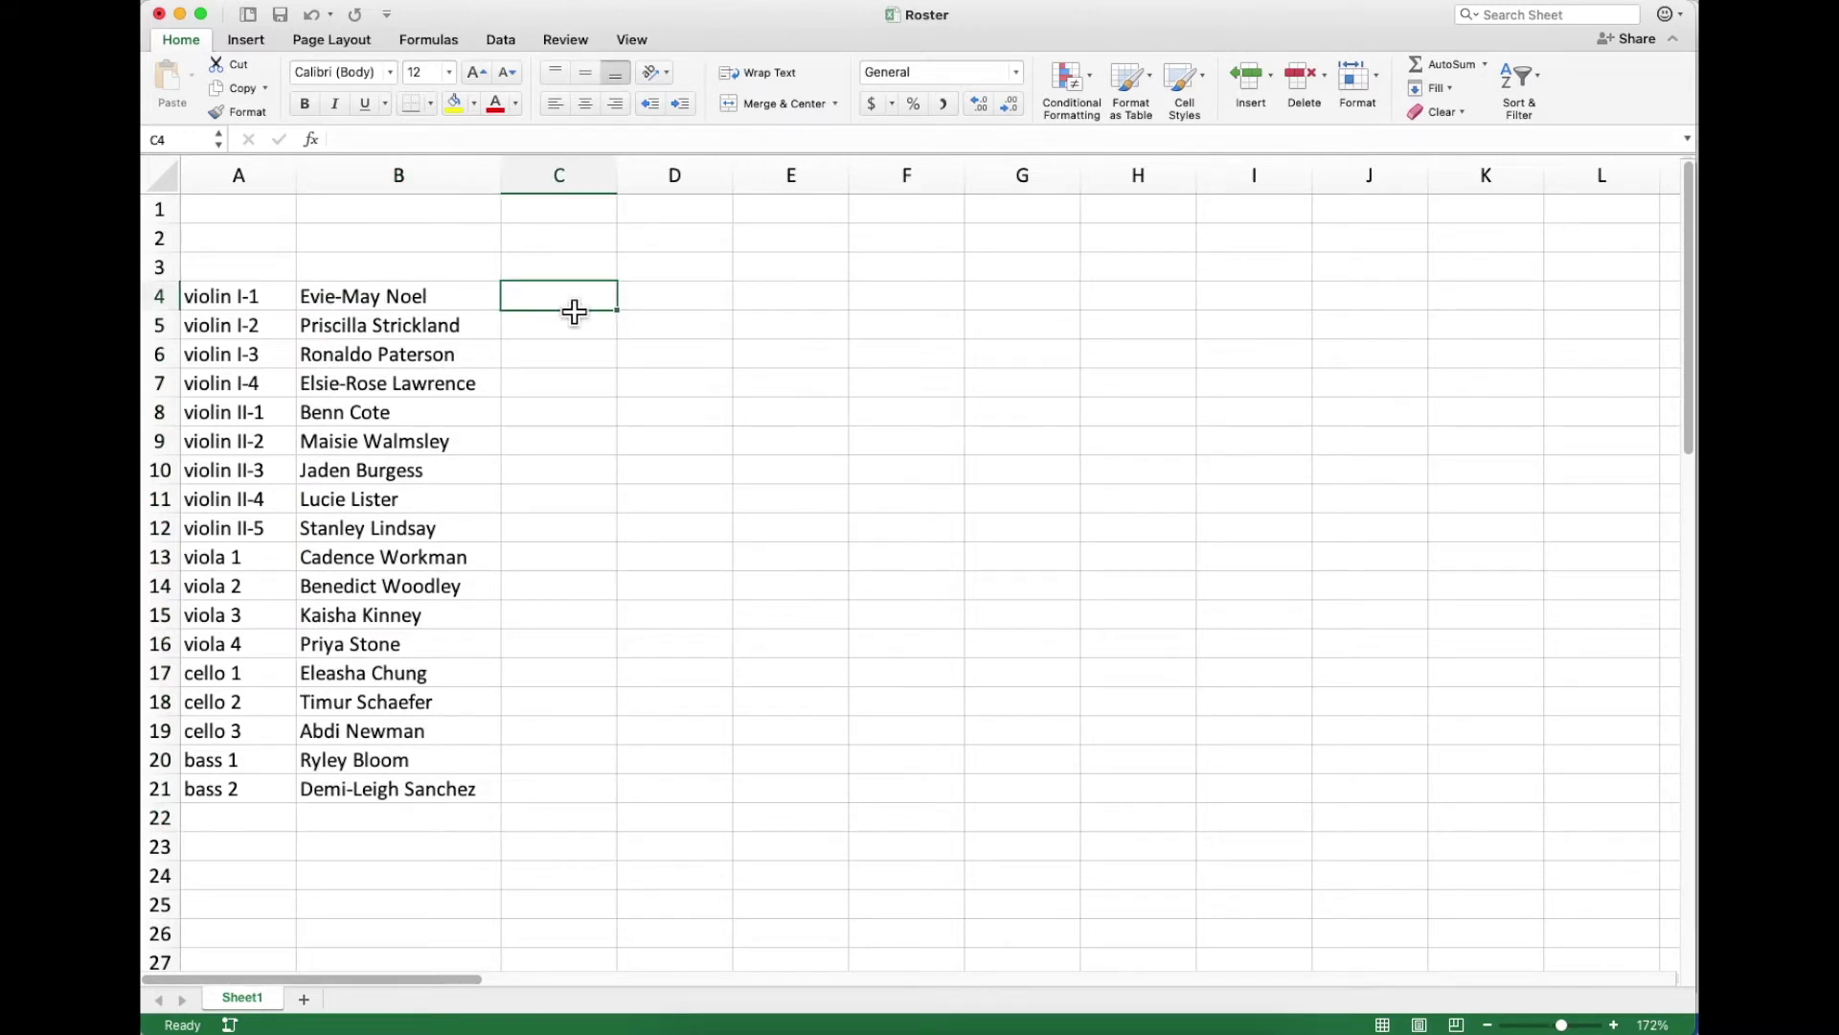
type("4")
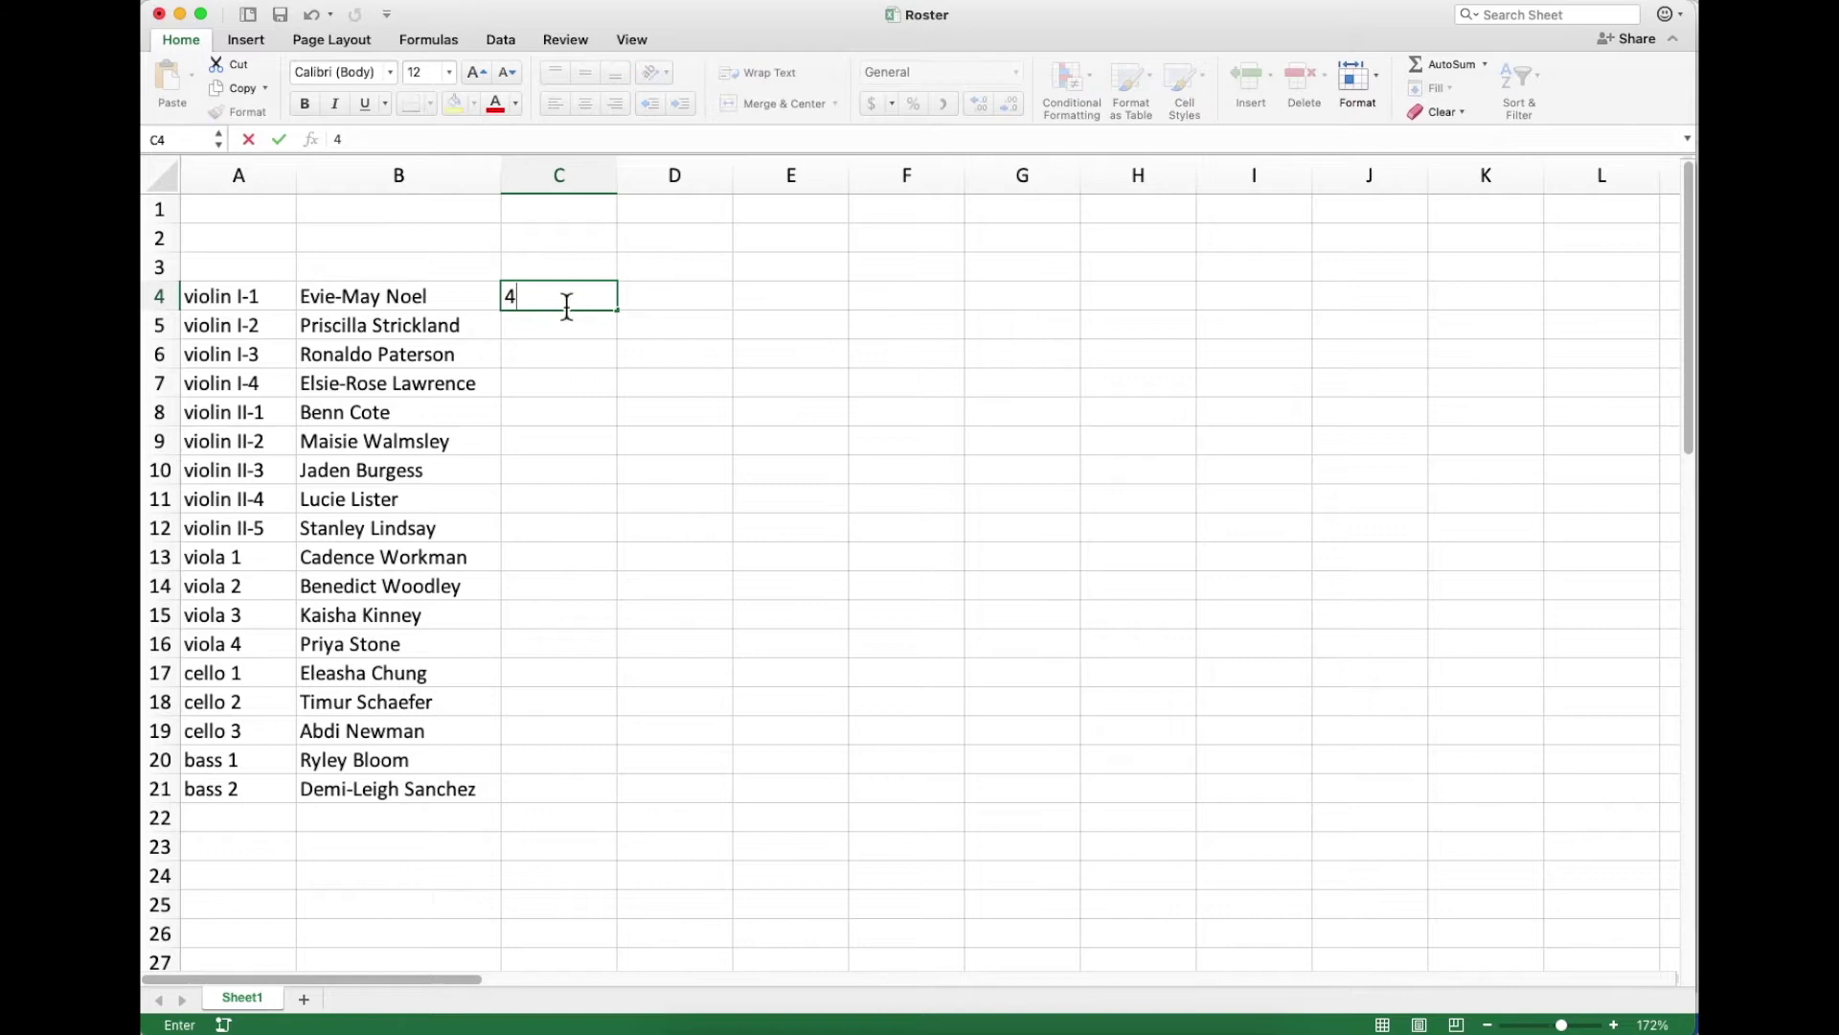
key("Left")
left_click(567, 312)
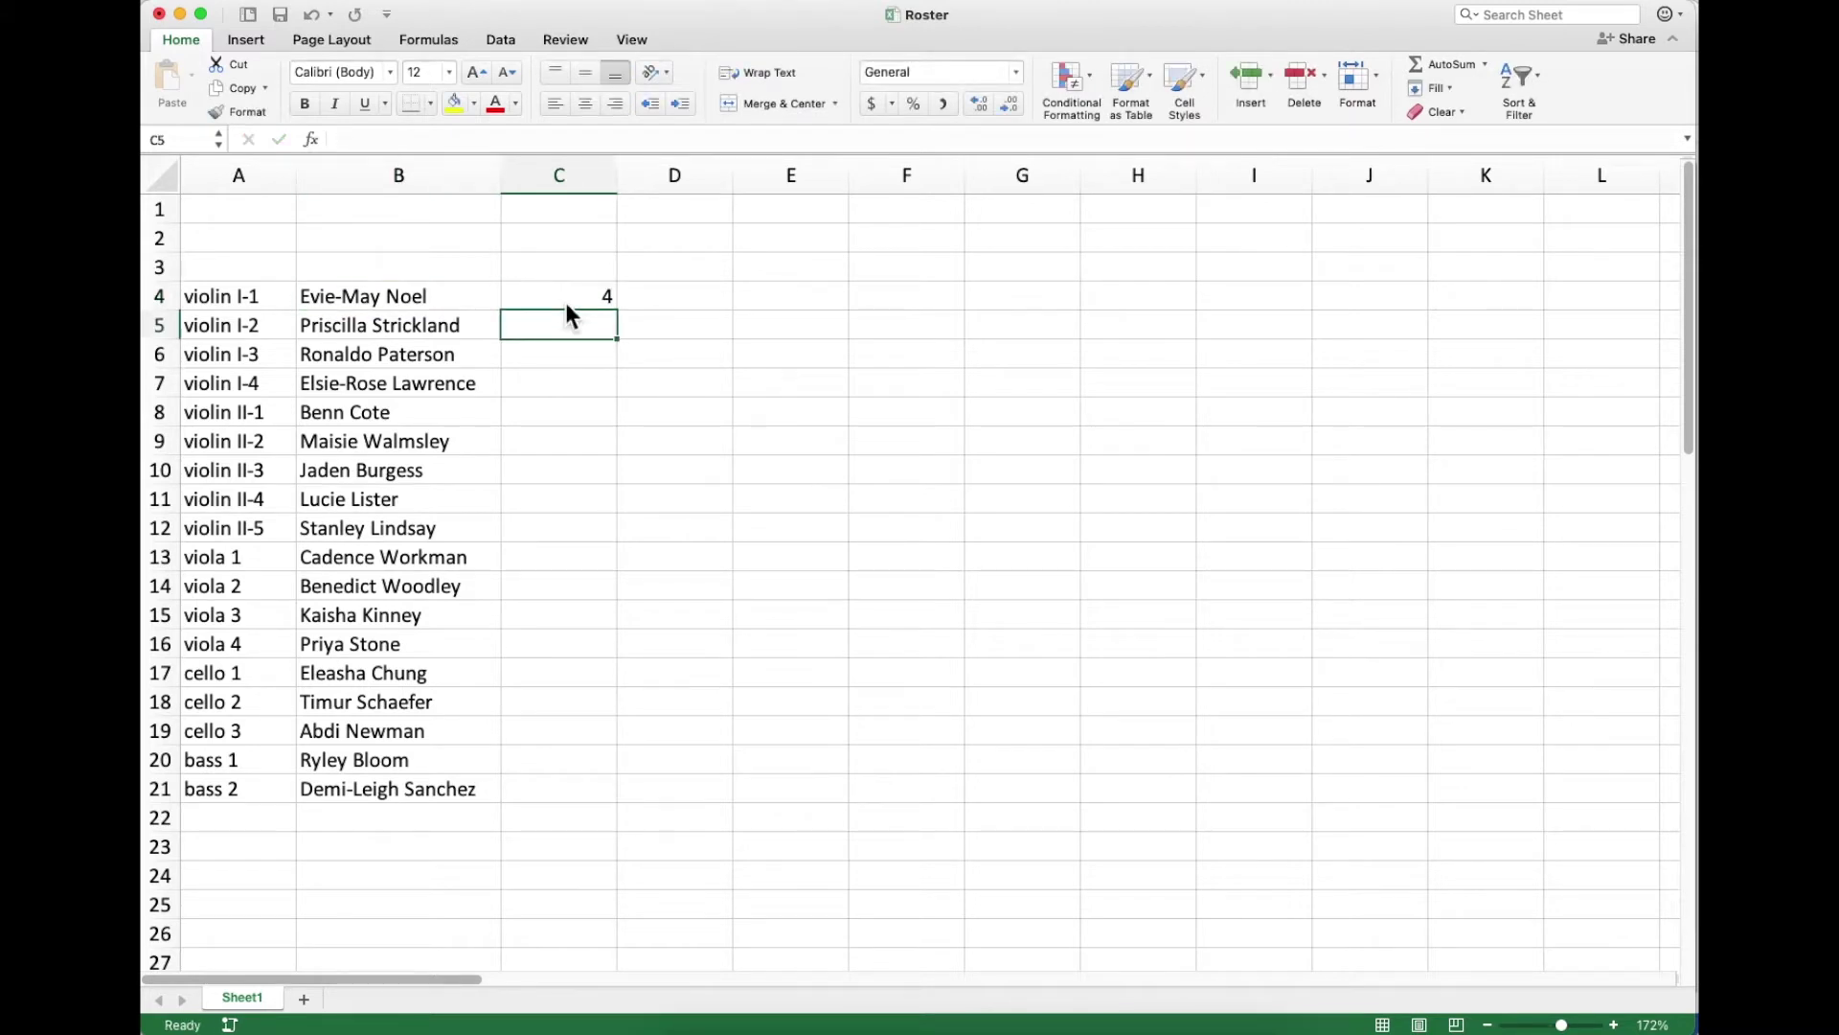
type("2")
key("Return")
type("1")
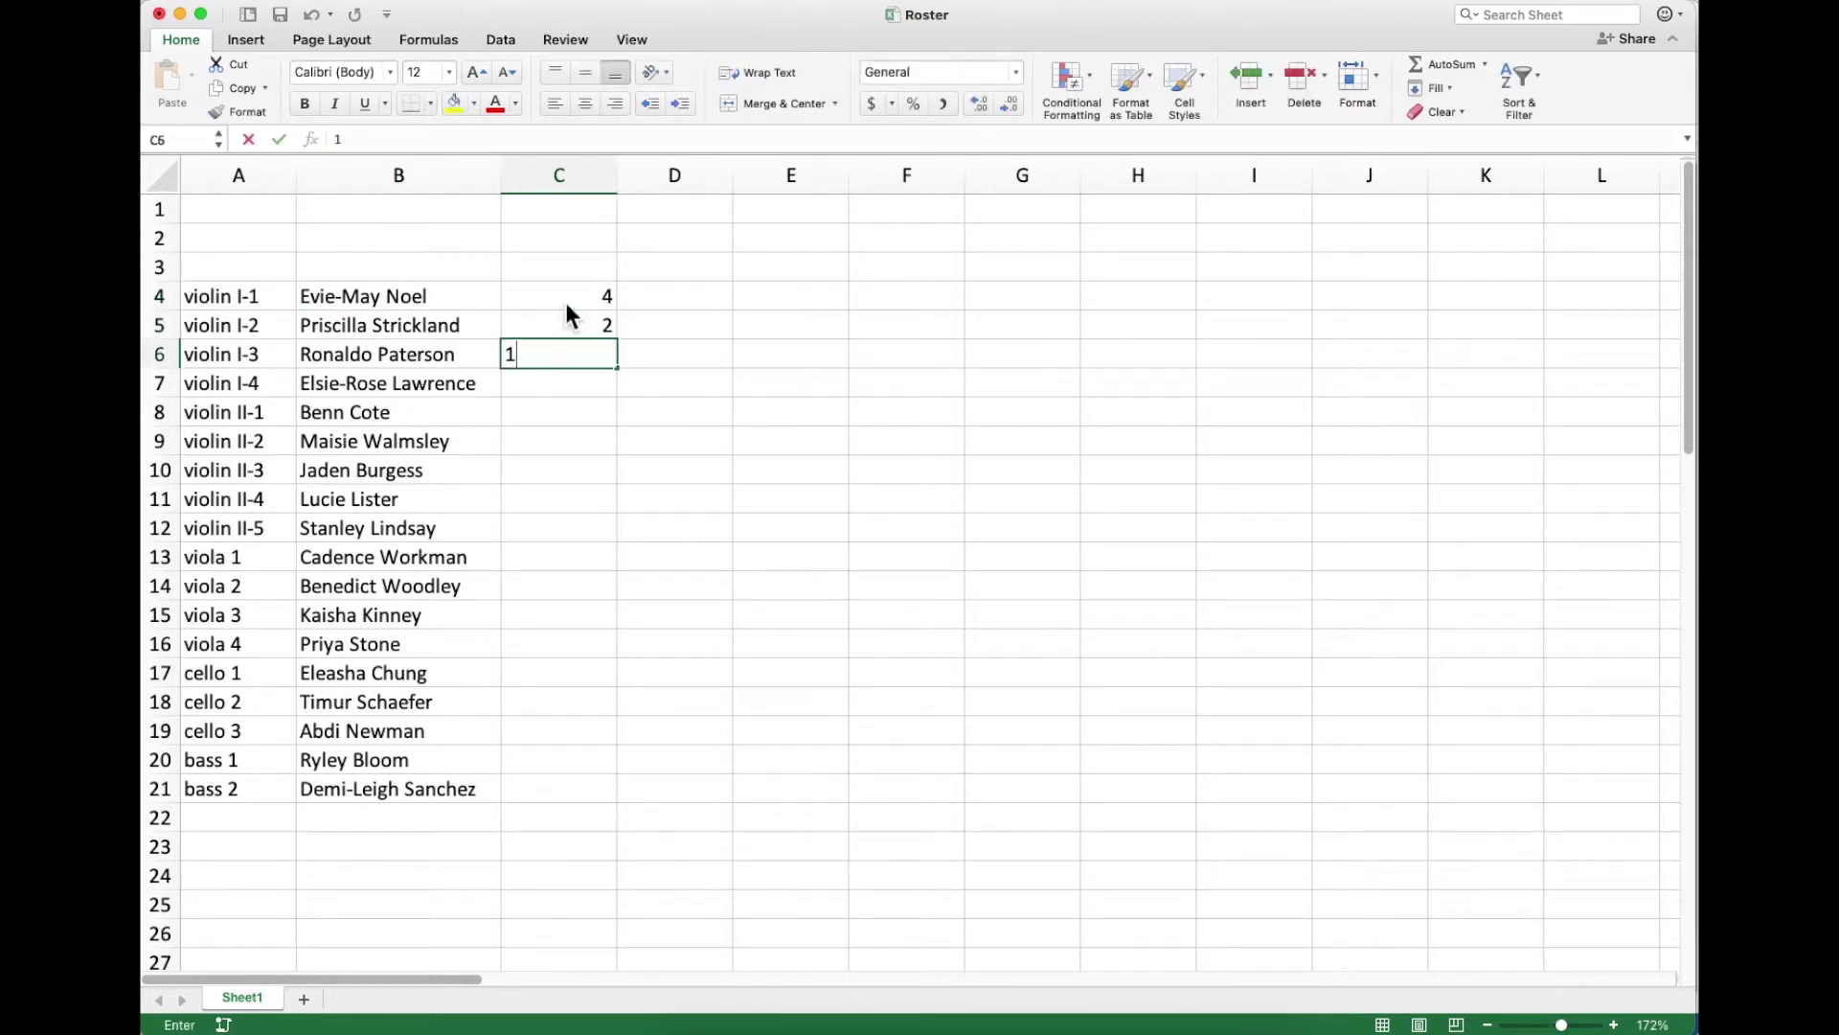
key("Return")
type("3")
key("Return")
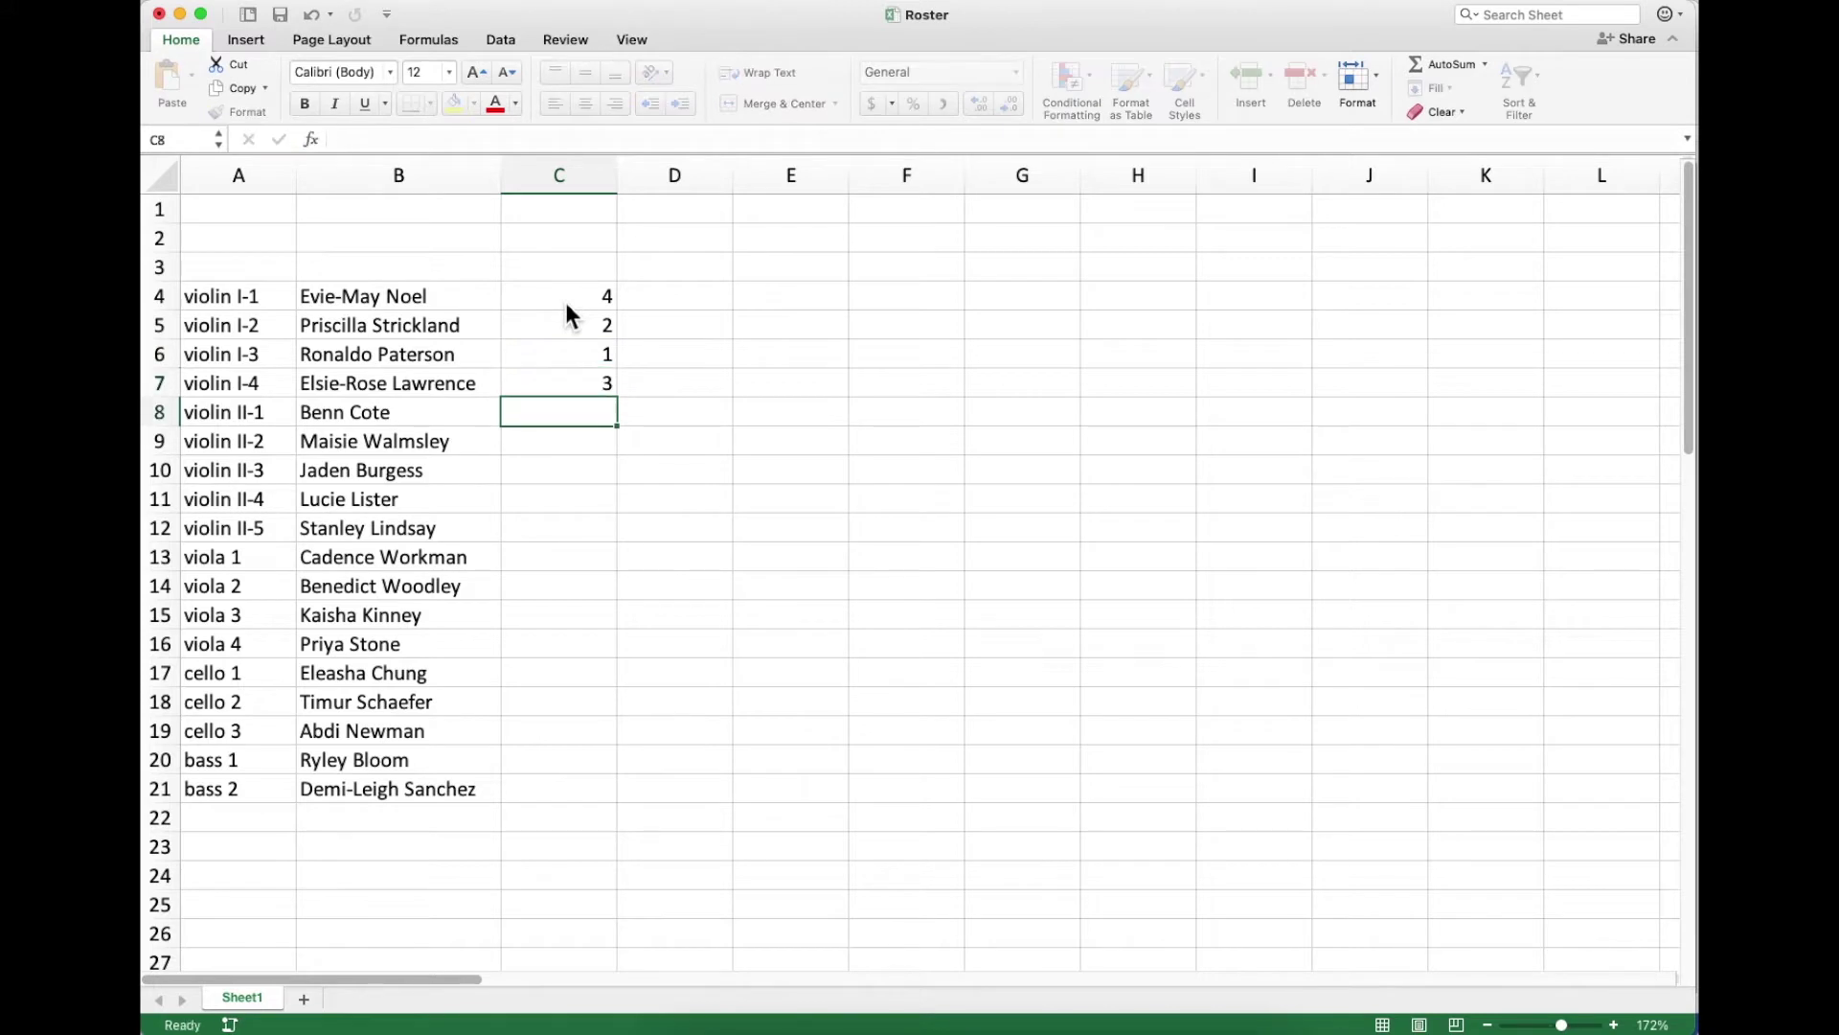
Sort B4:C7 smallest to largest by the new rankings.
left_click_drag(571, 383, 355, 312)
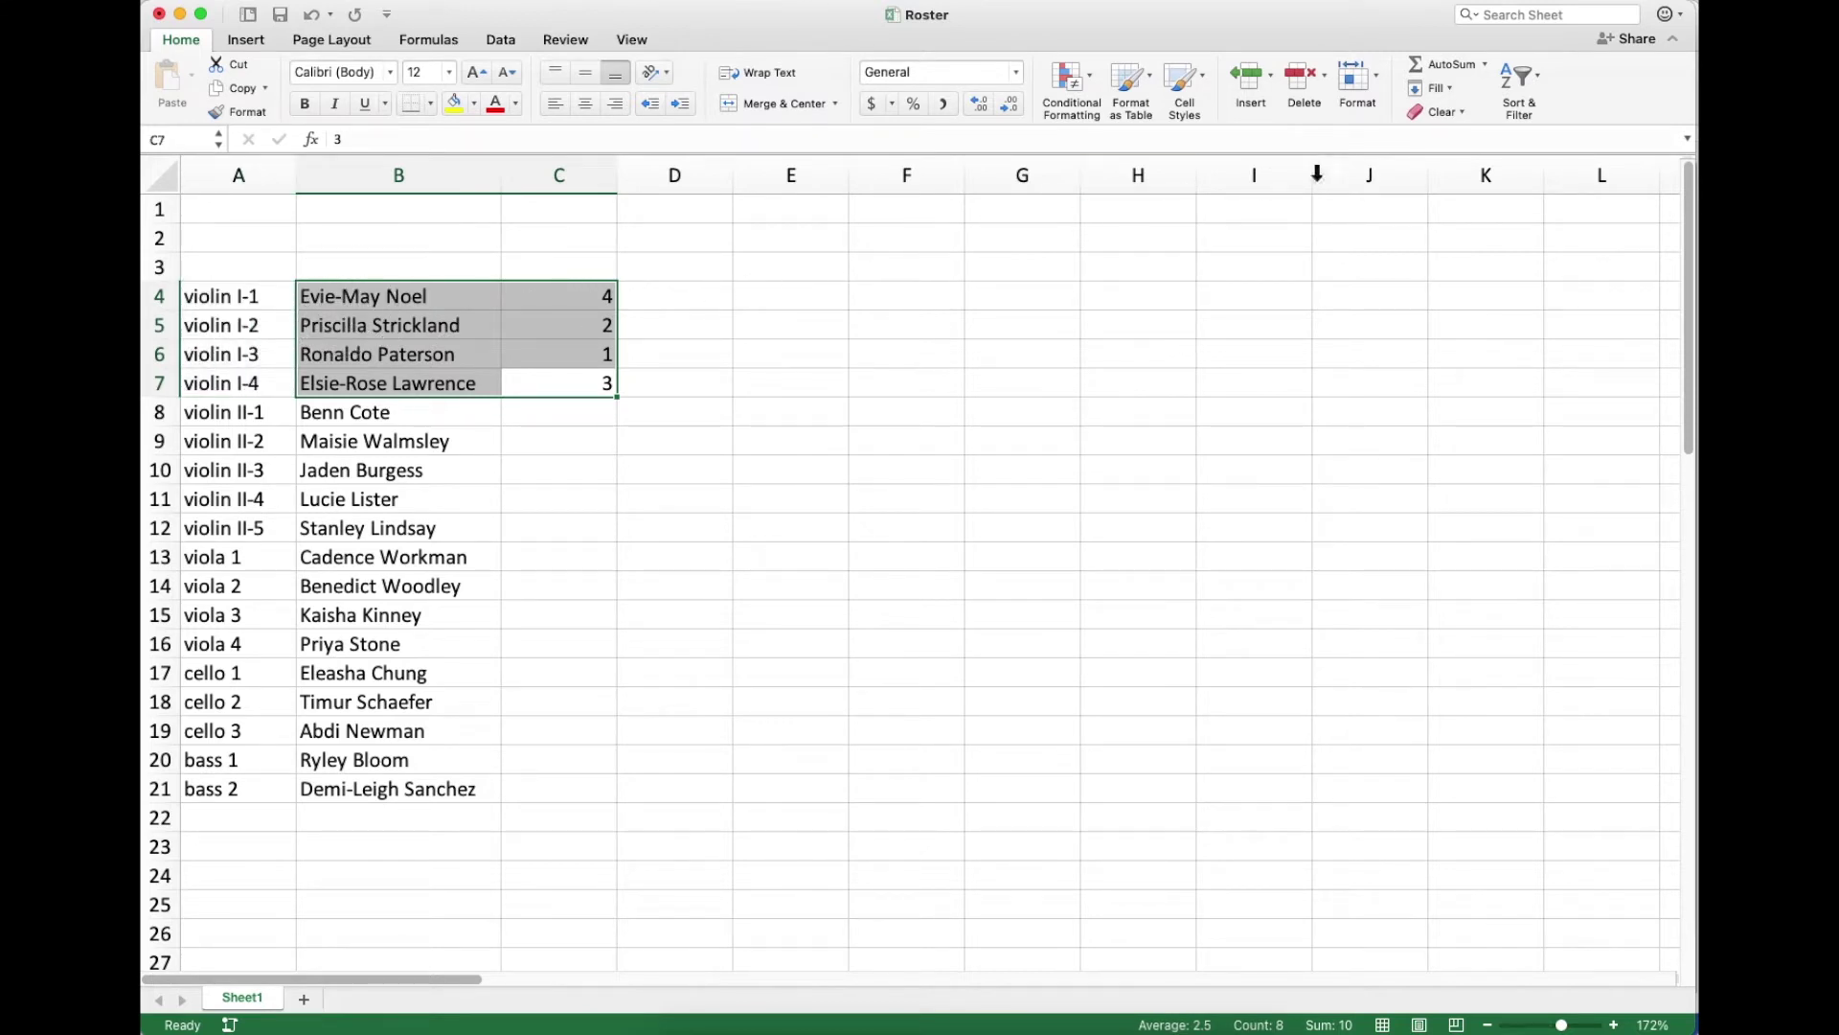
left_click(1542, 82)
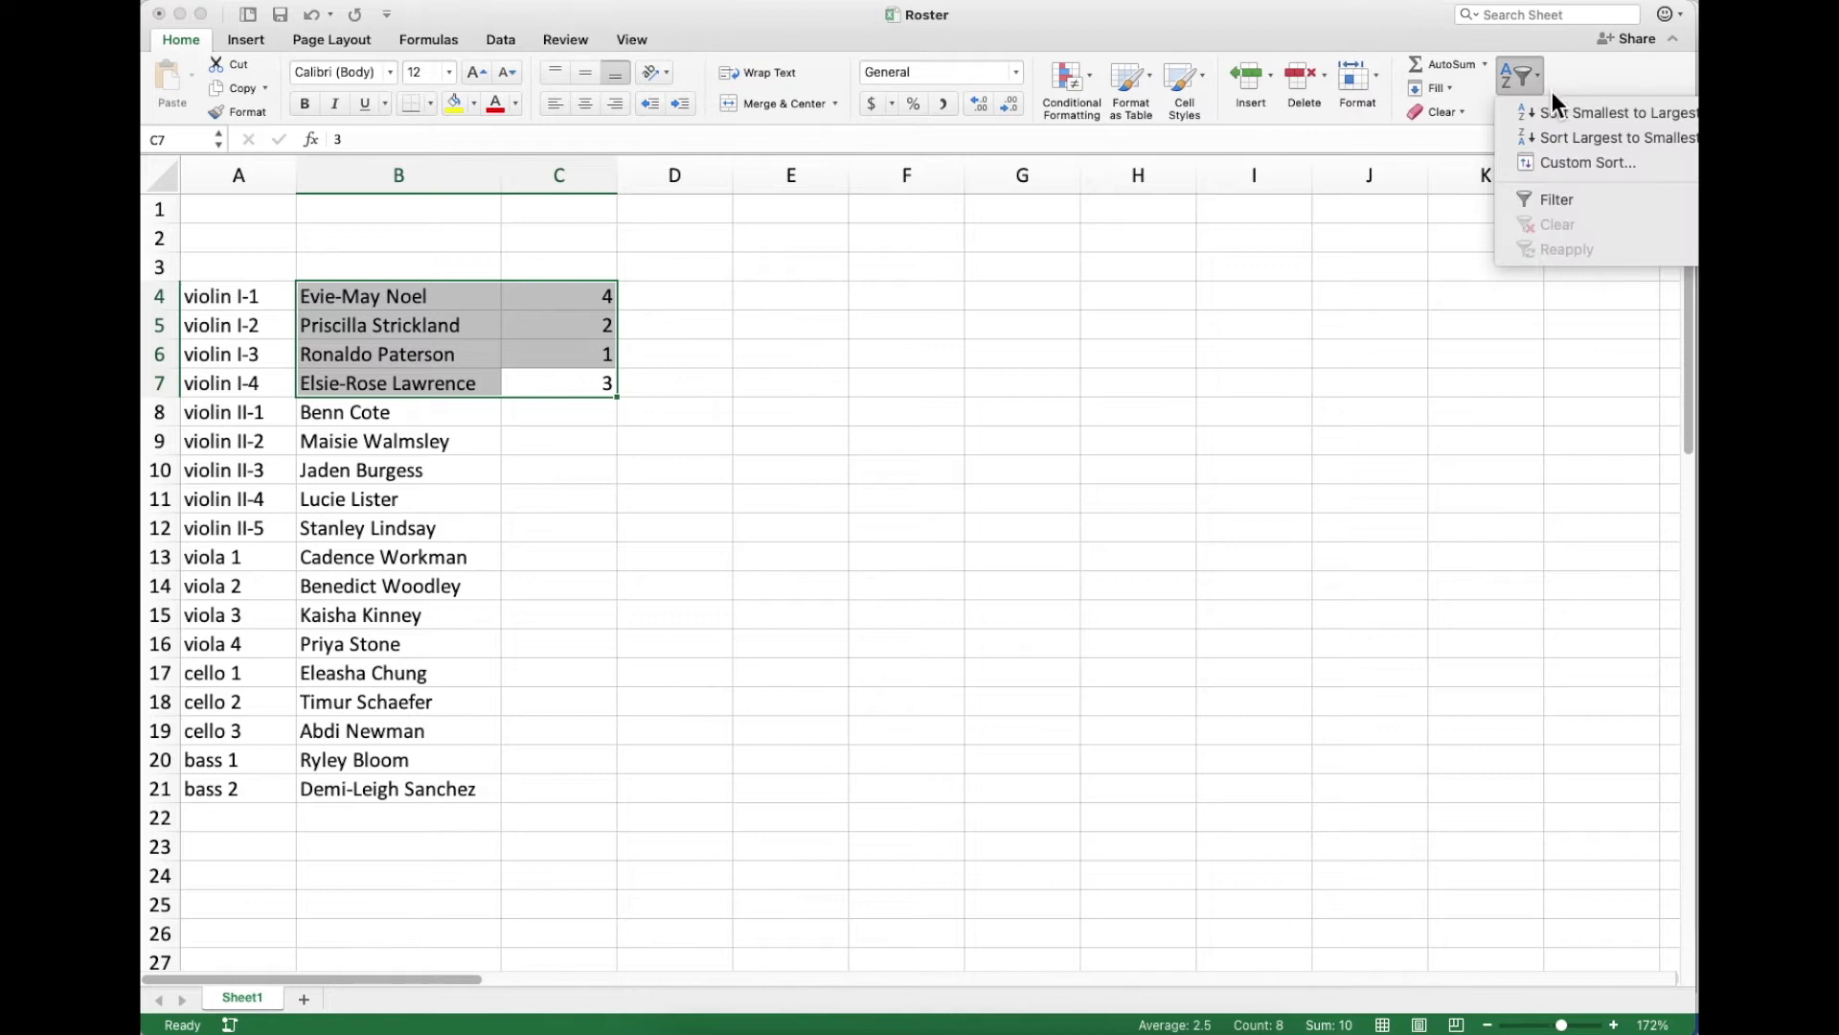
left_click(1565, 114)
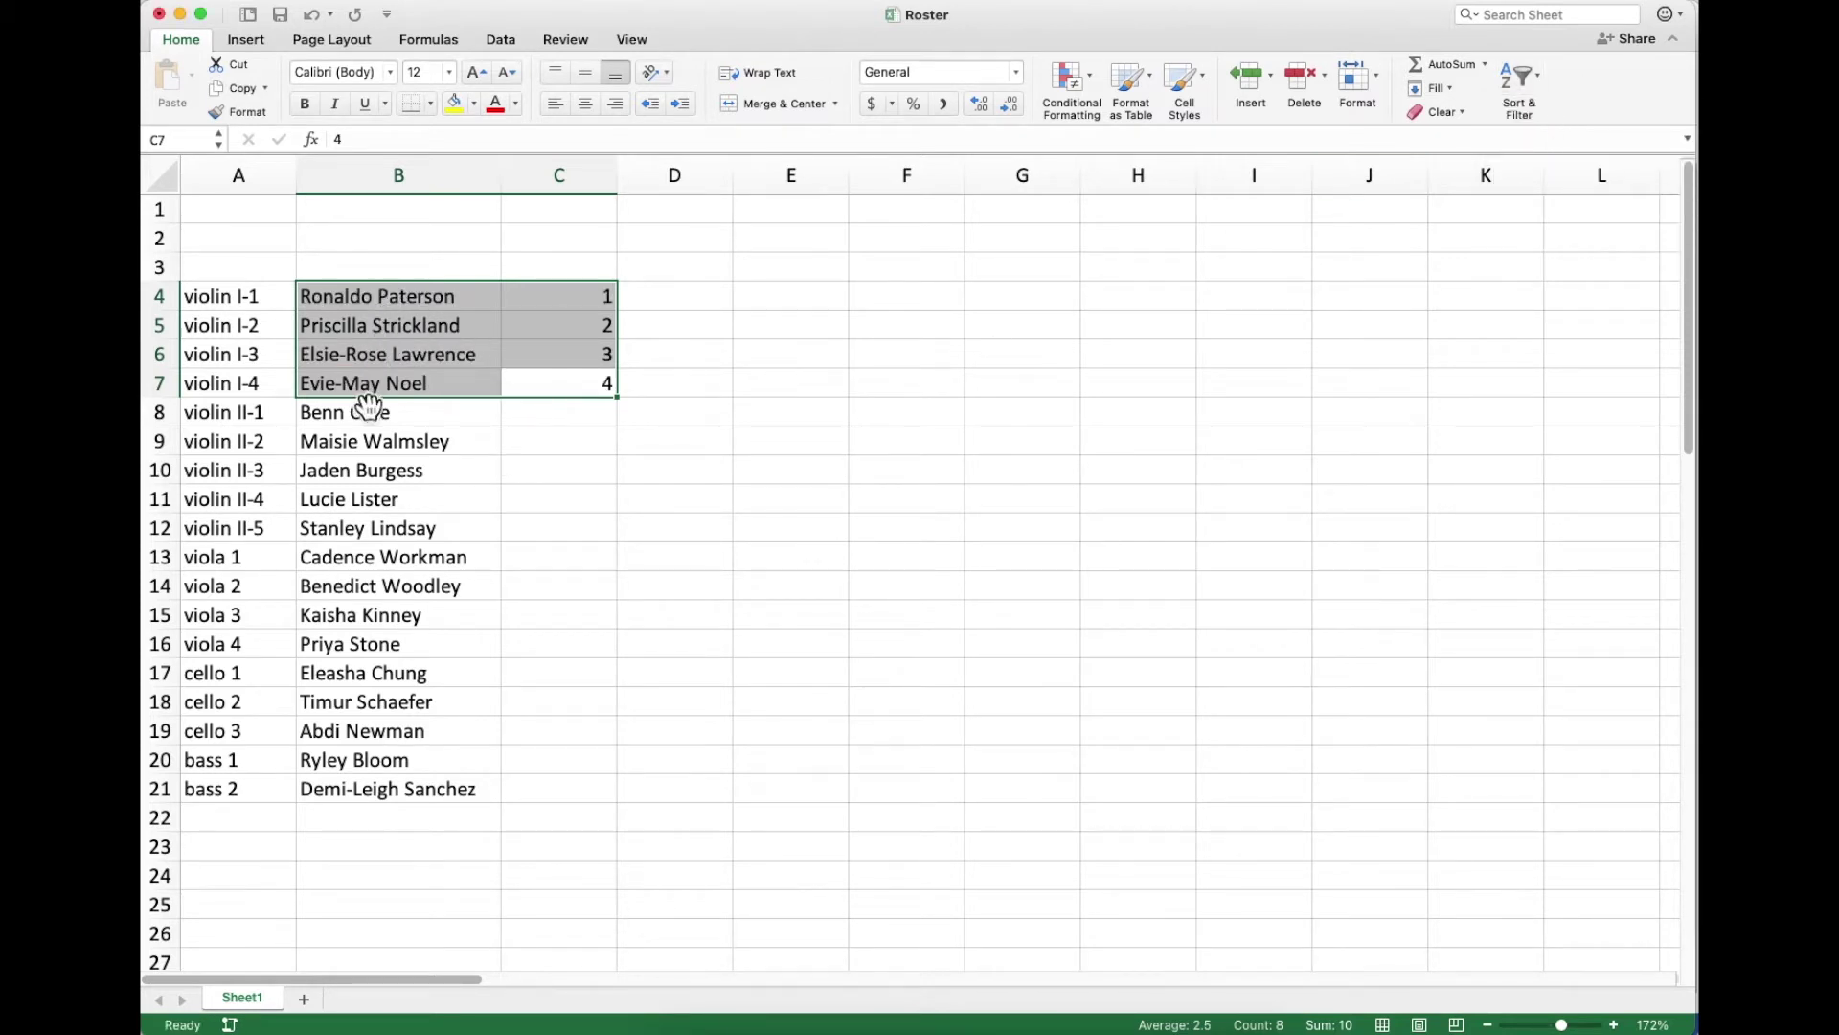
Copy the seat labels and player names in A4:B21, then select cell A1.
left_click(534, 477)
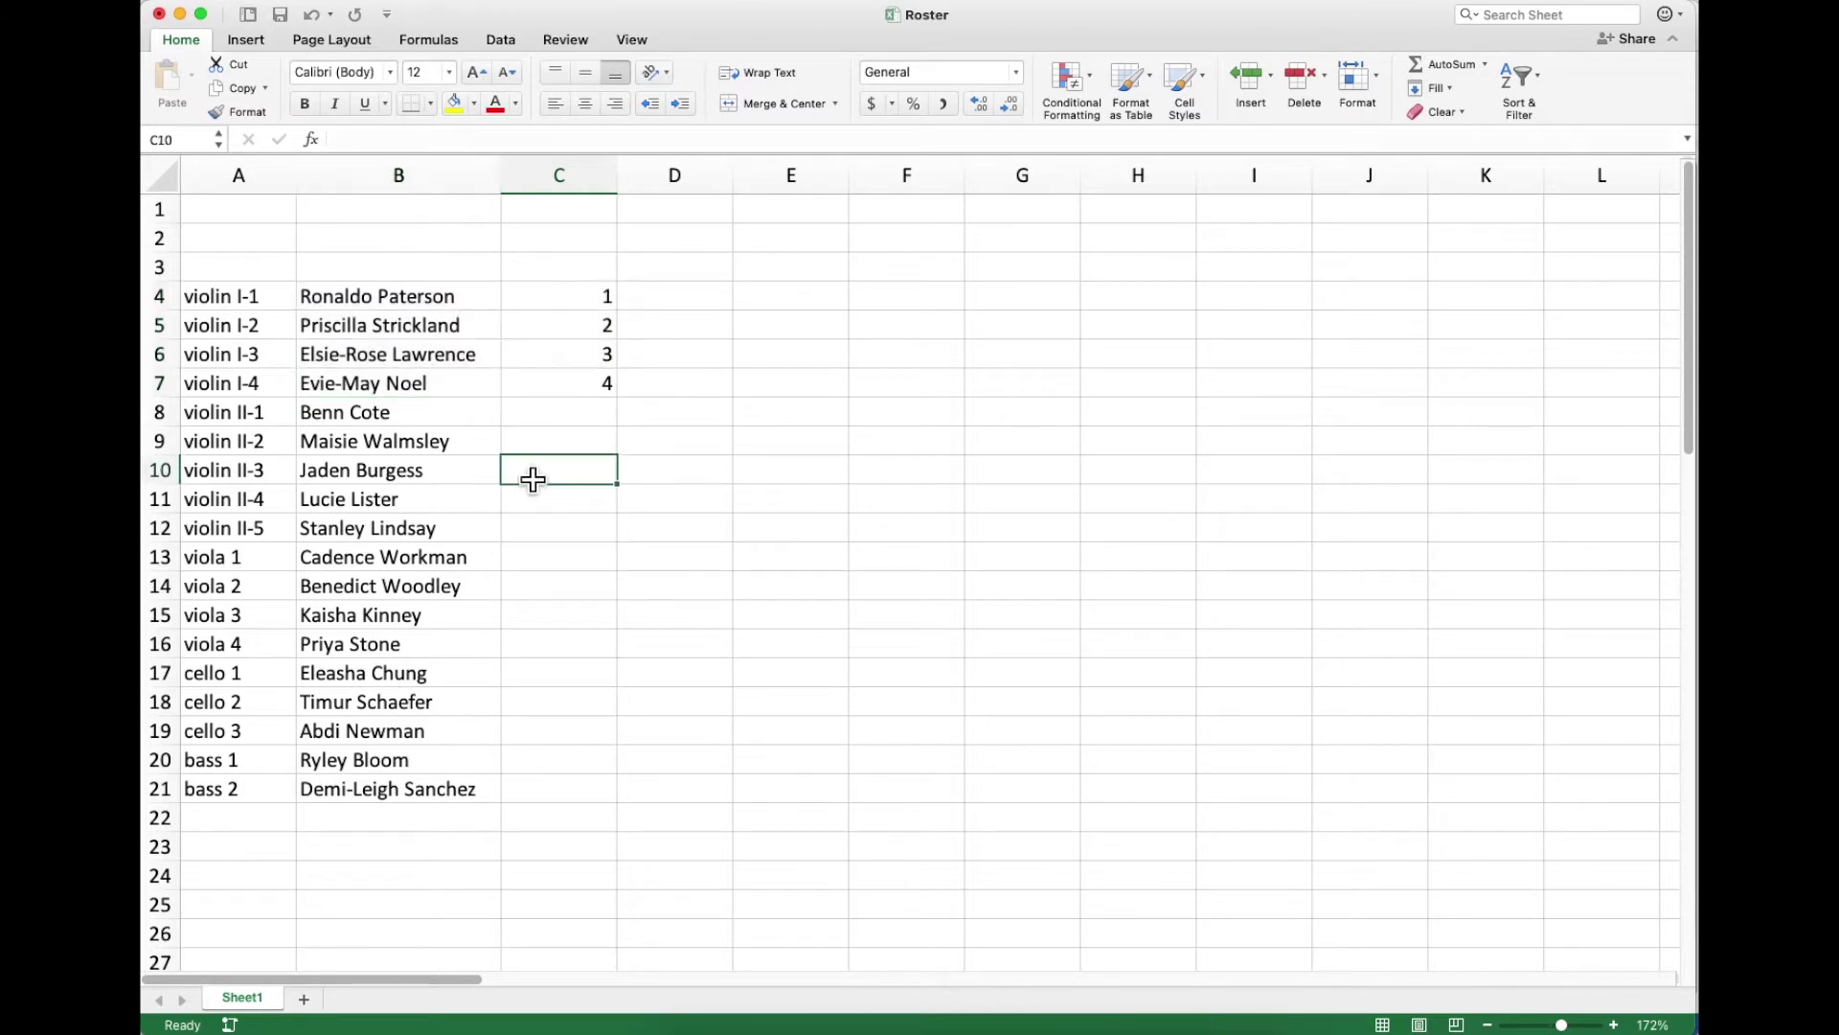
left_click(161, 296)
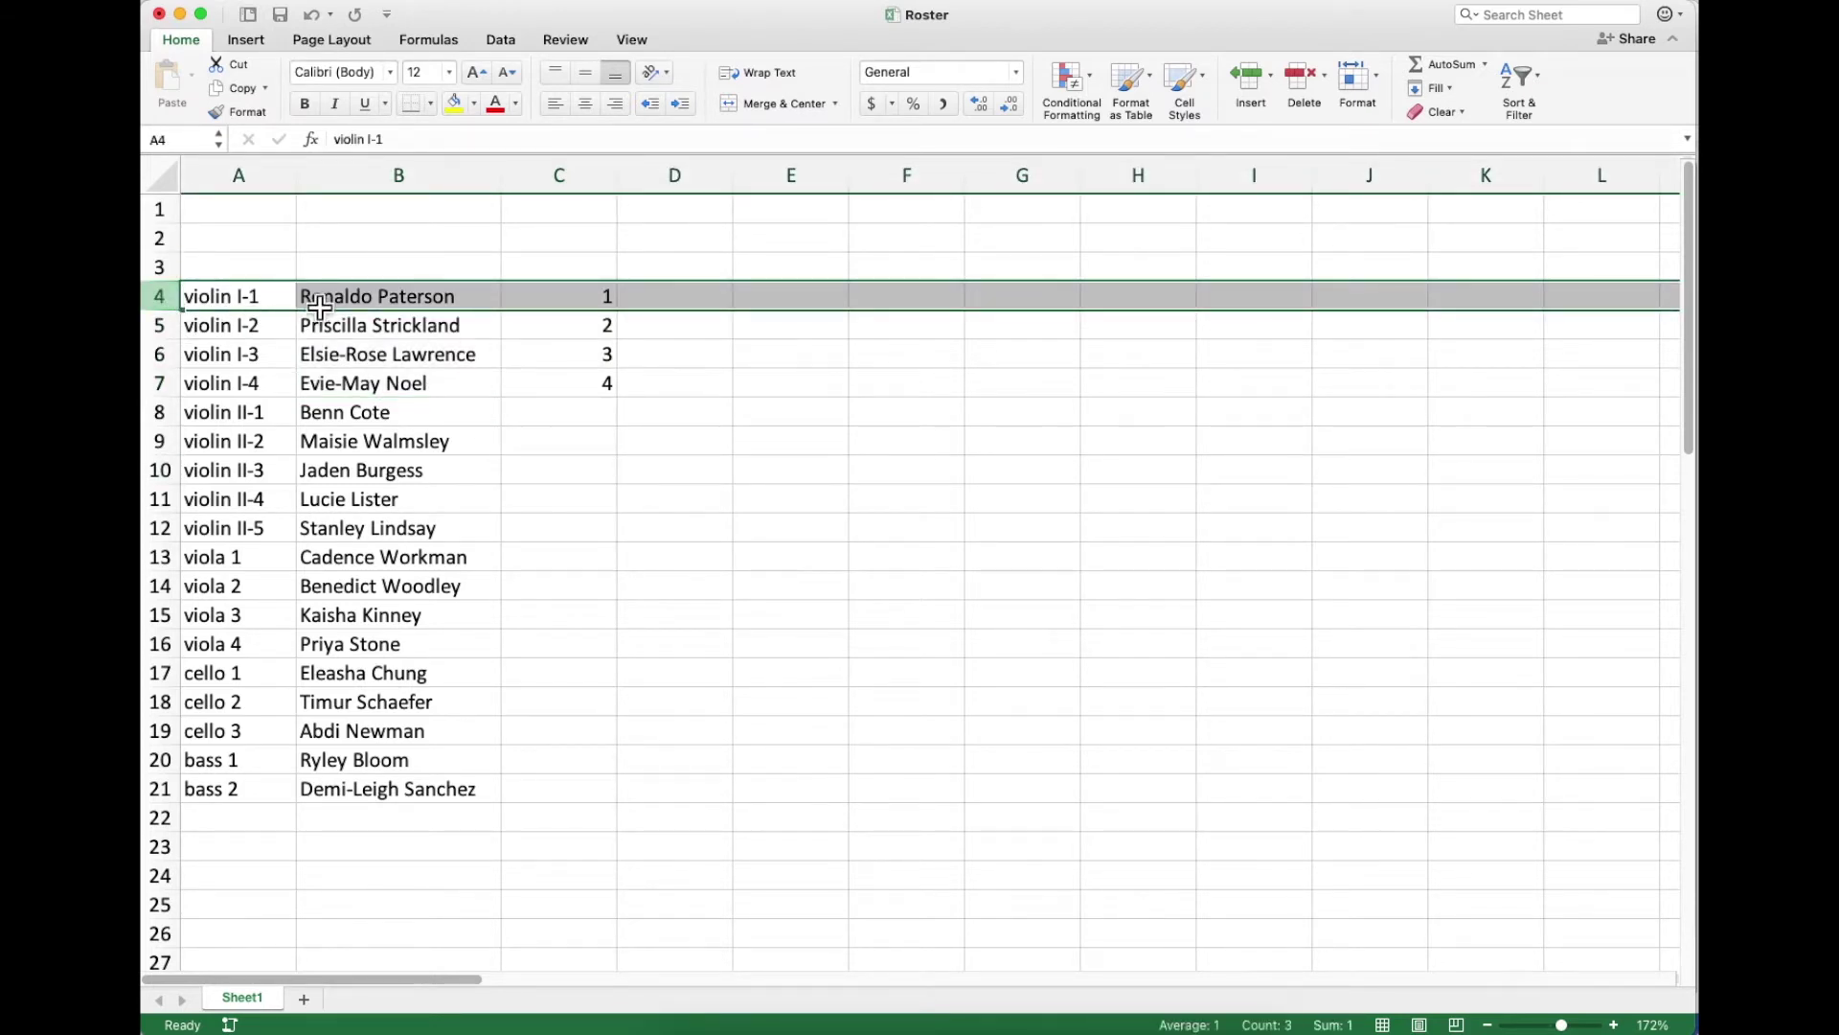
left_click_drag(326, 302, 263, 795)
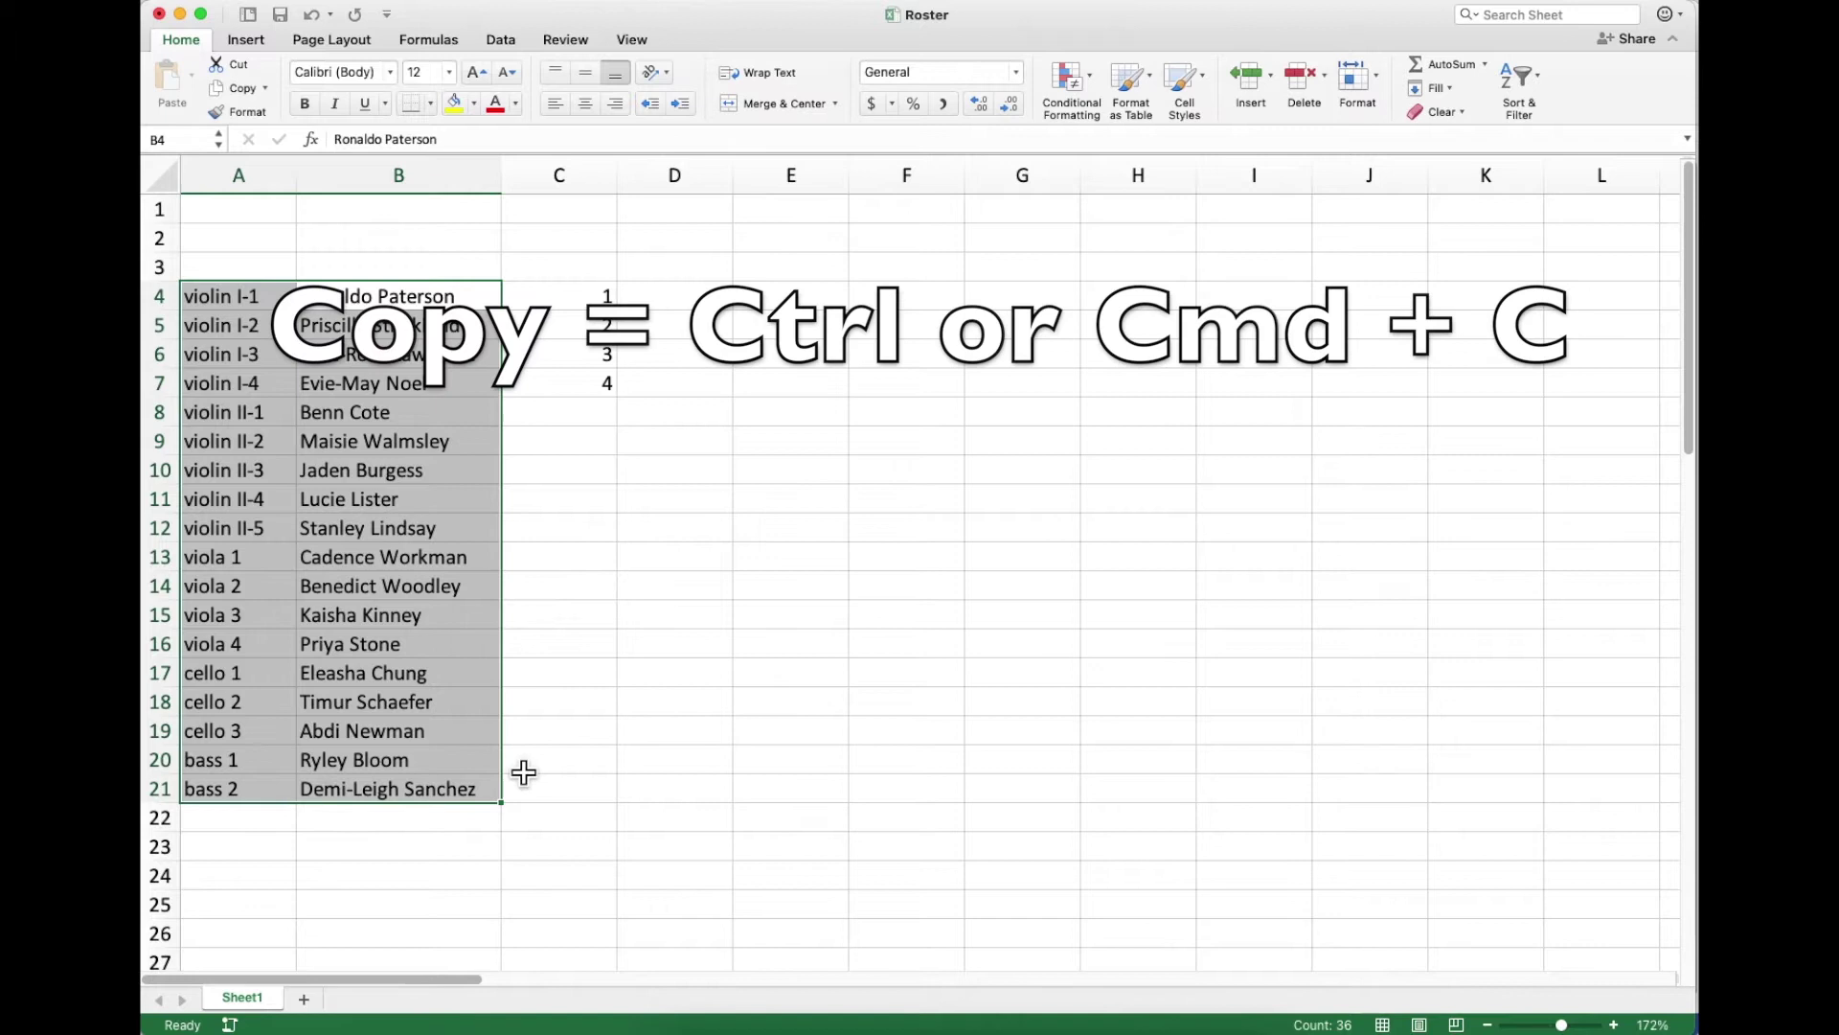
key("super+c")
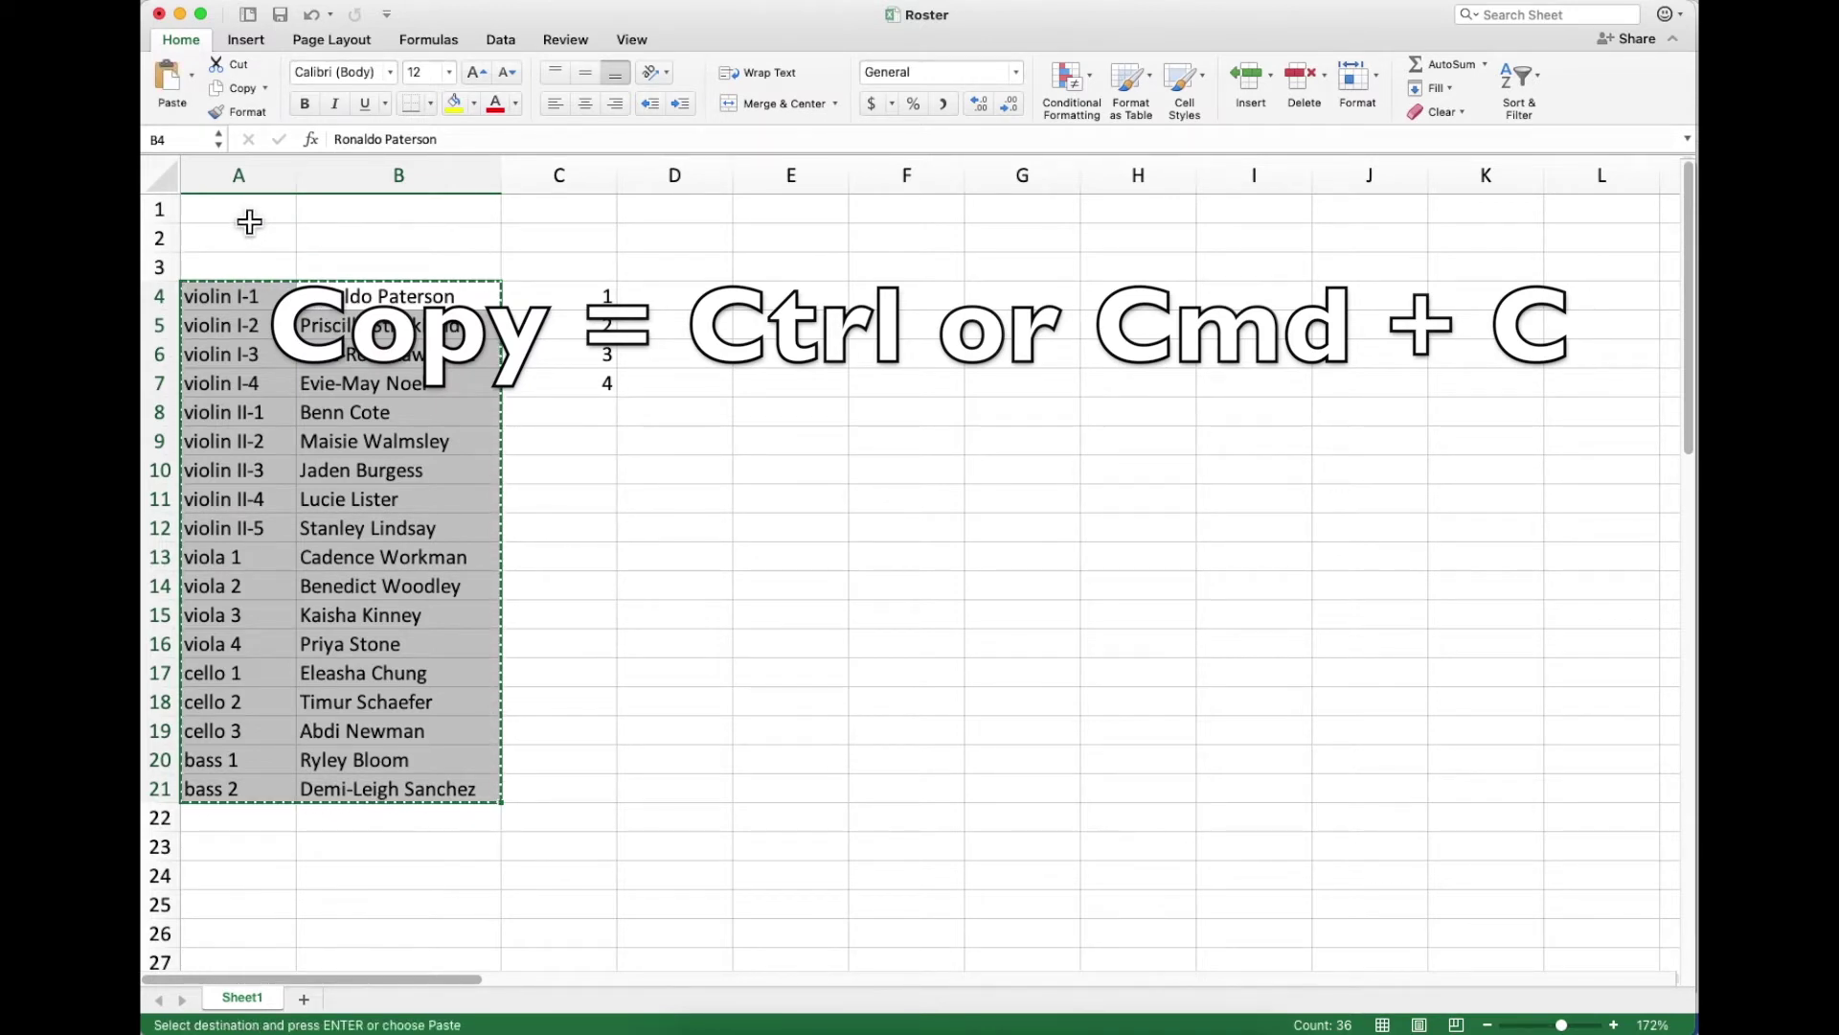
left_click(249, 221)
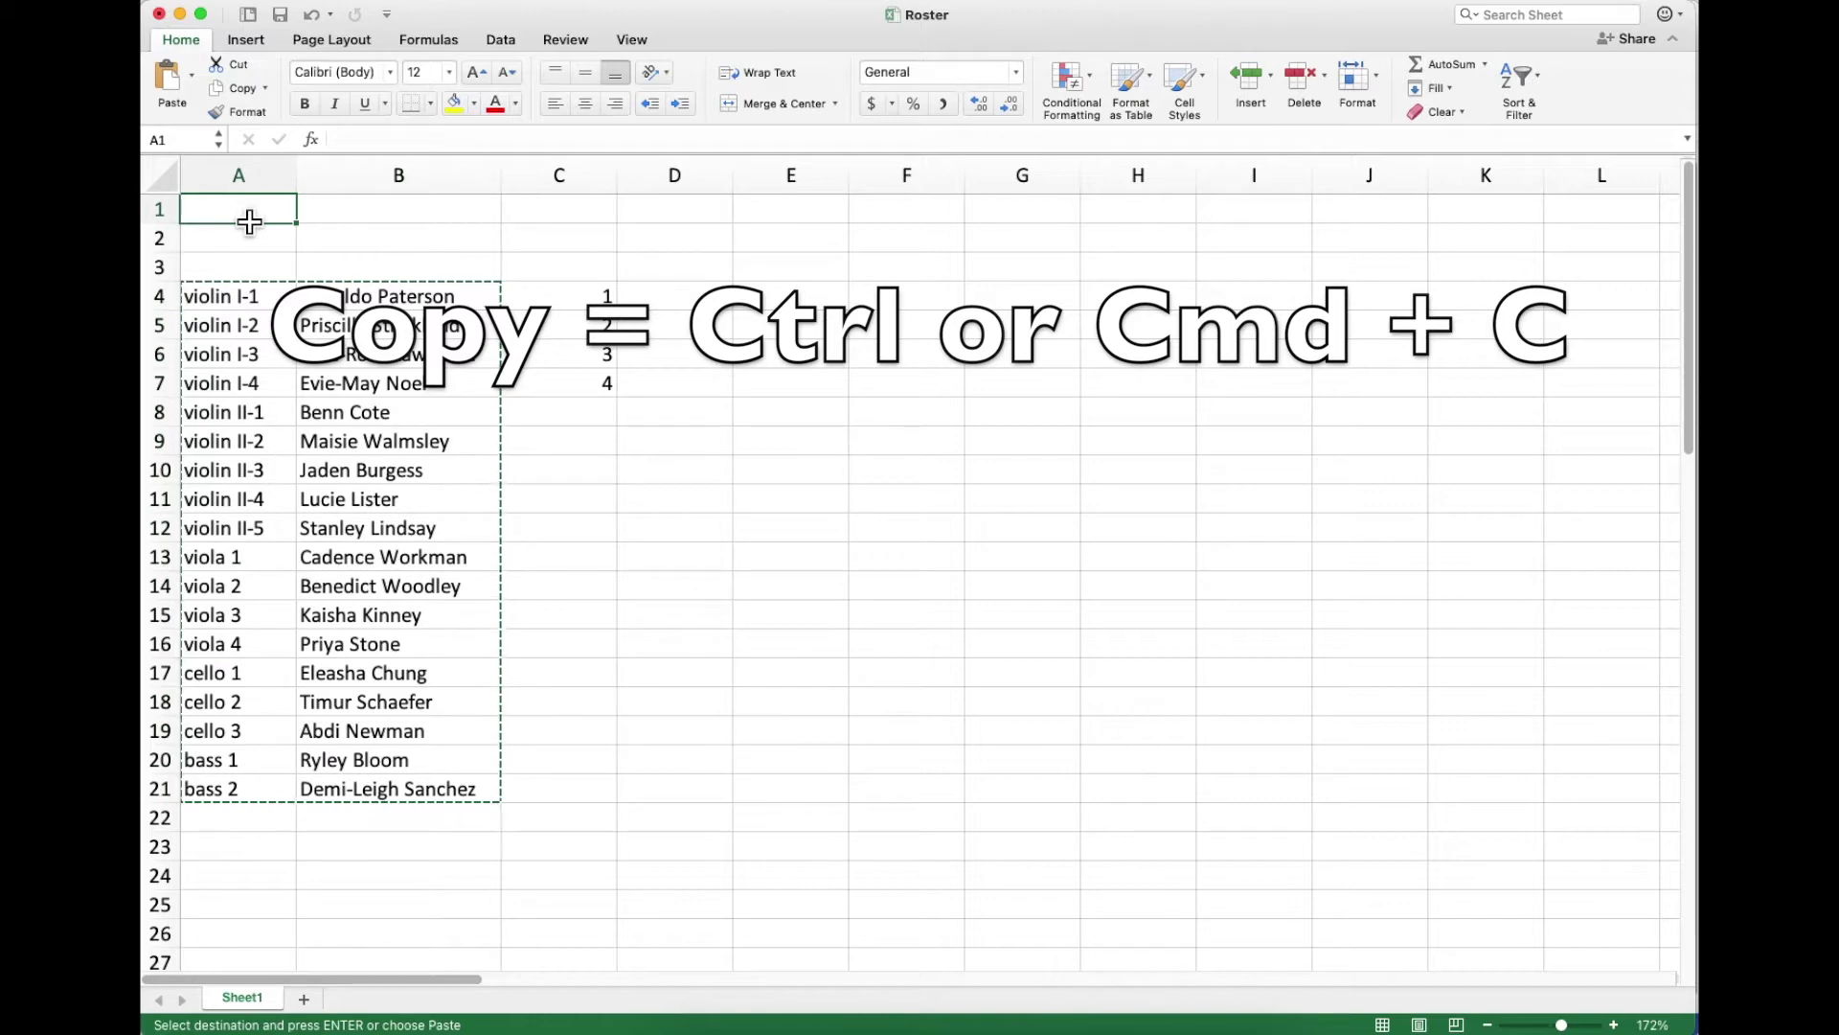
Paste Special the copied roster into A1 with Transpose turned on.
right_click(240, 210)
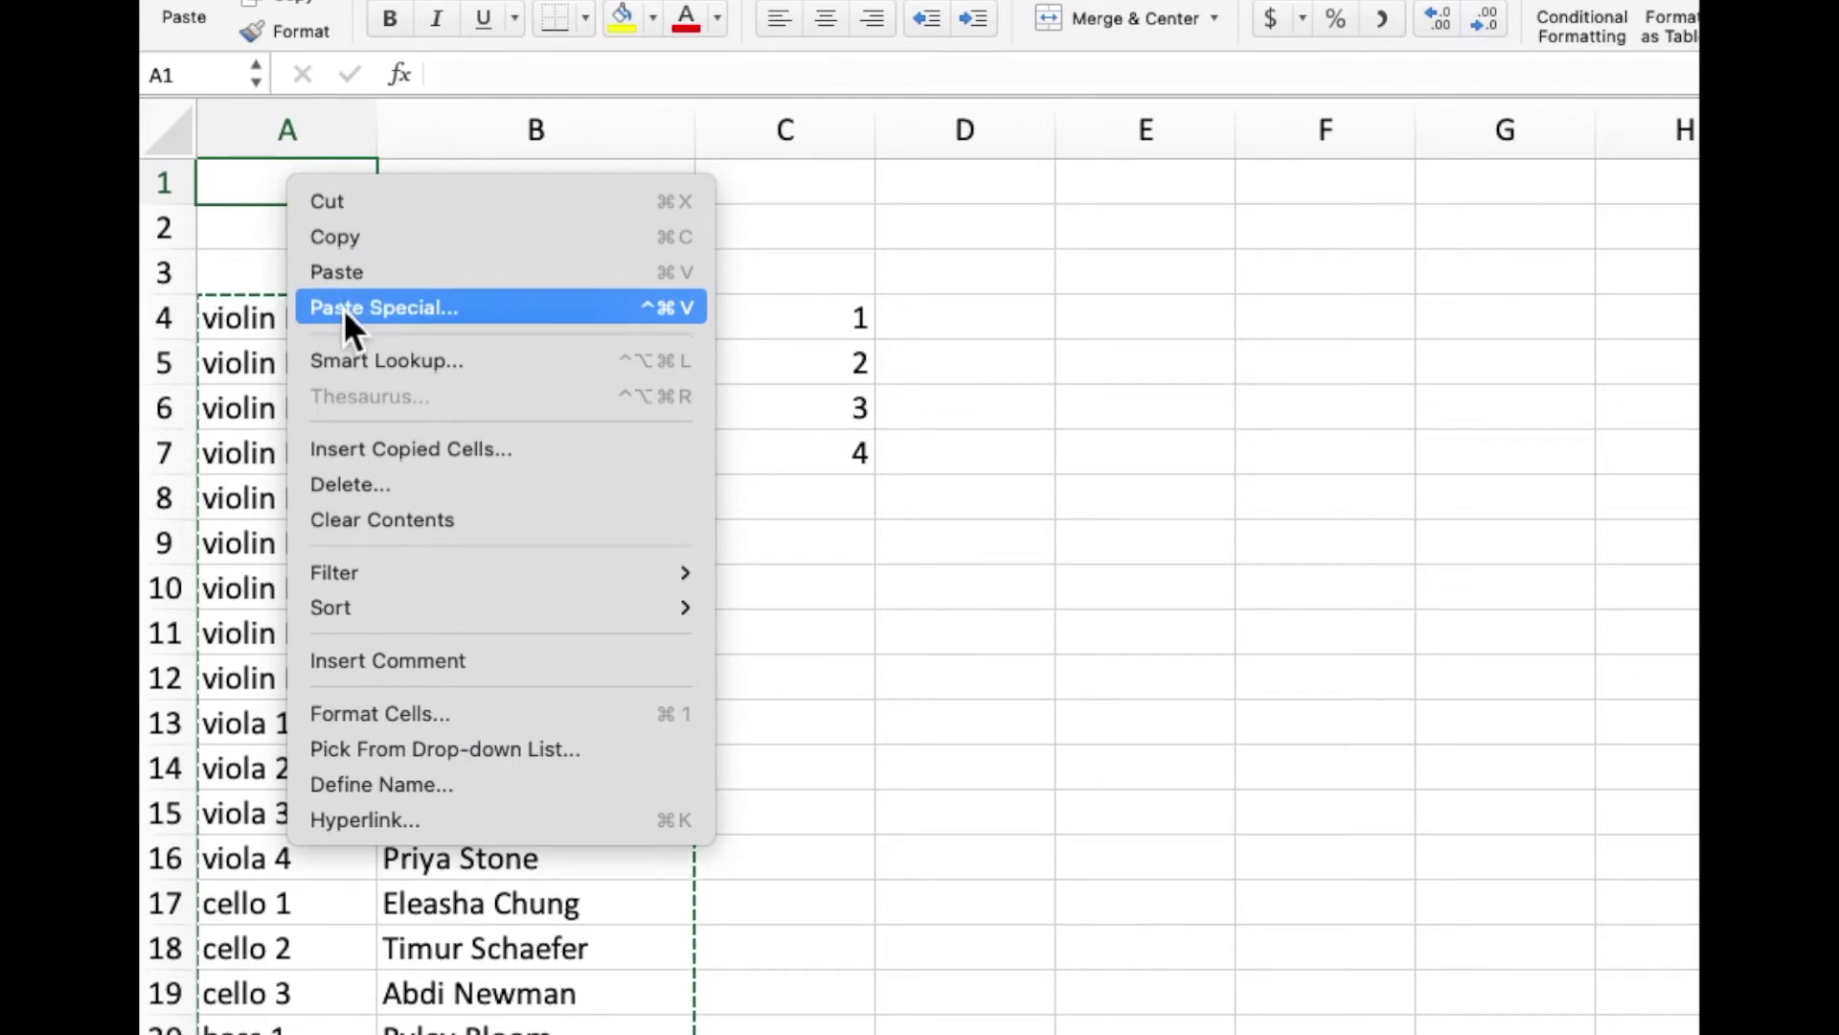
left_click(343, 308)
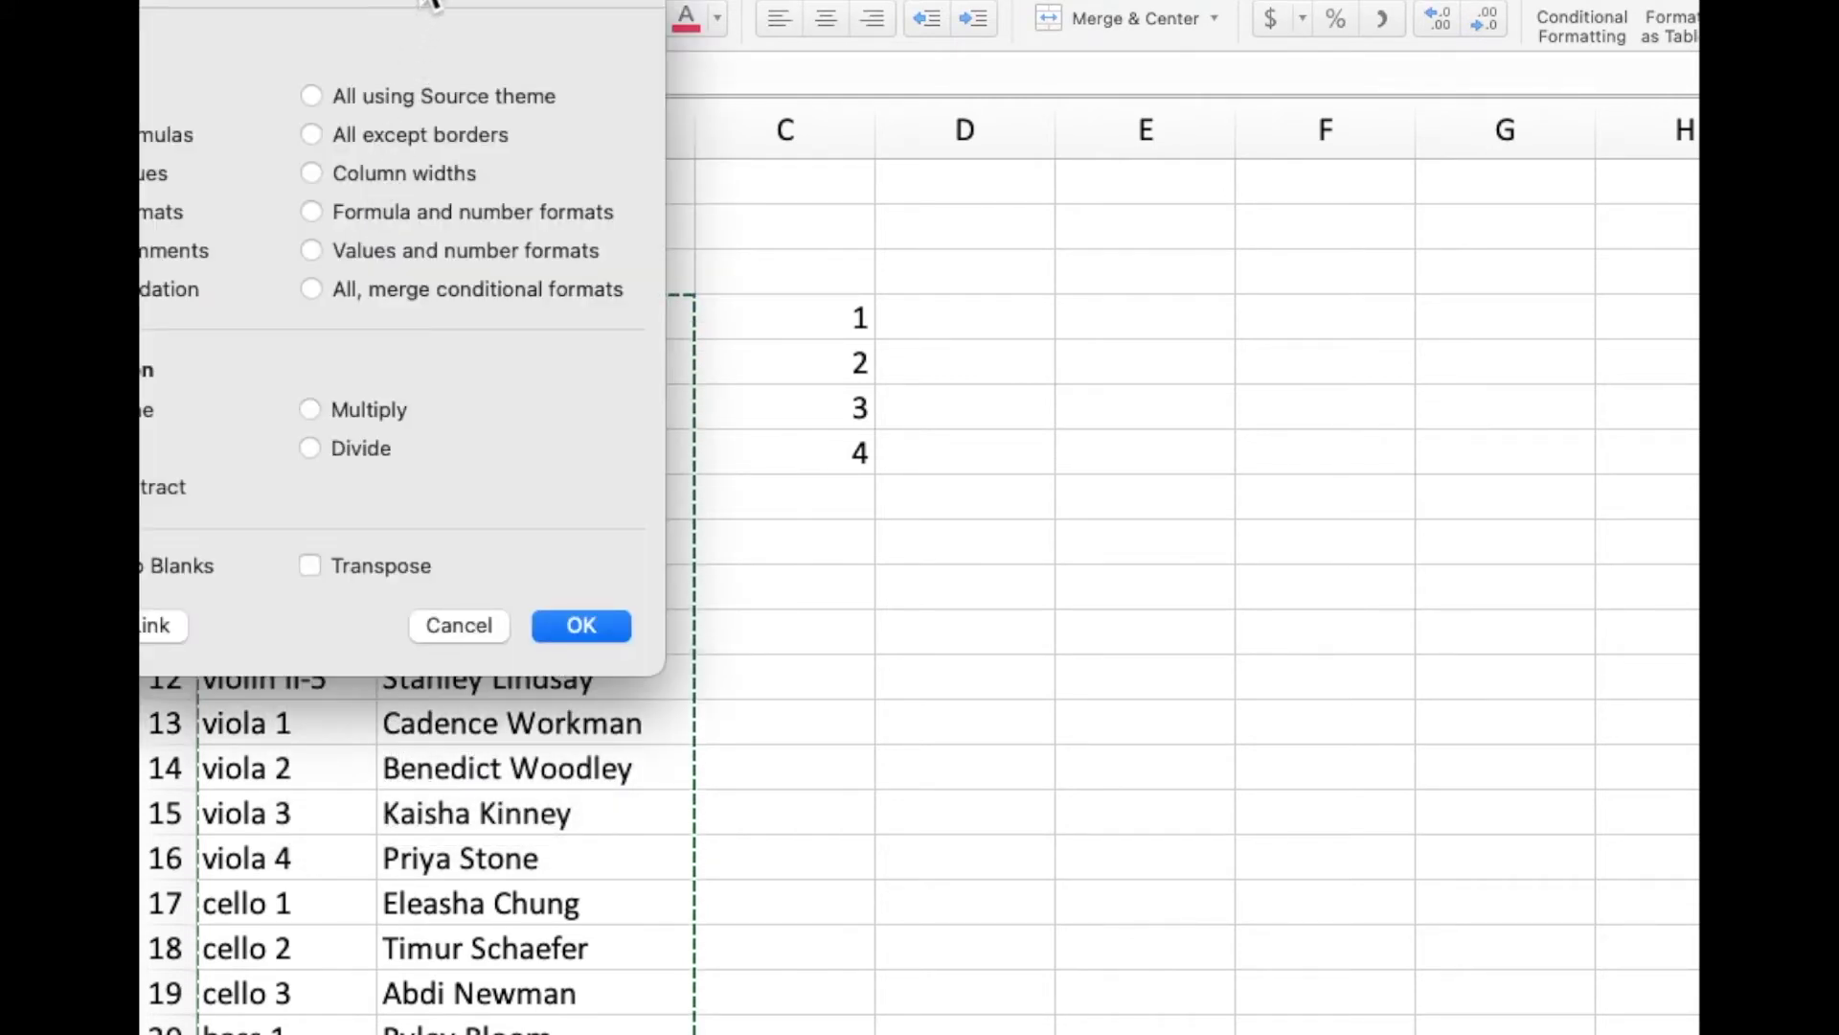
left_click_drag(426, 5, 814, 30)
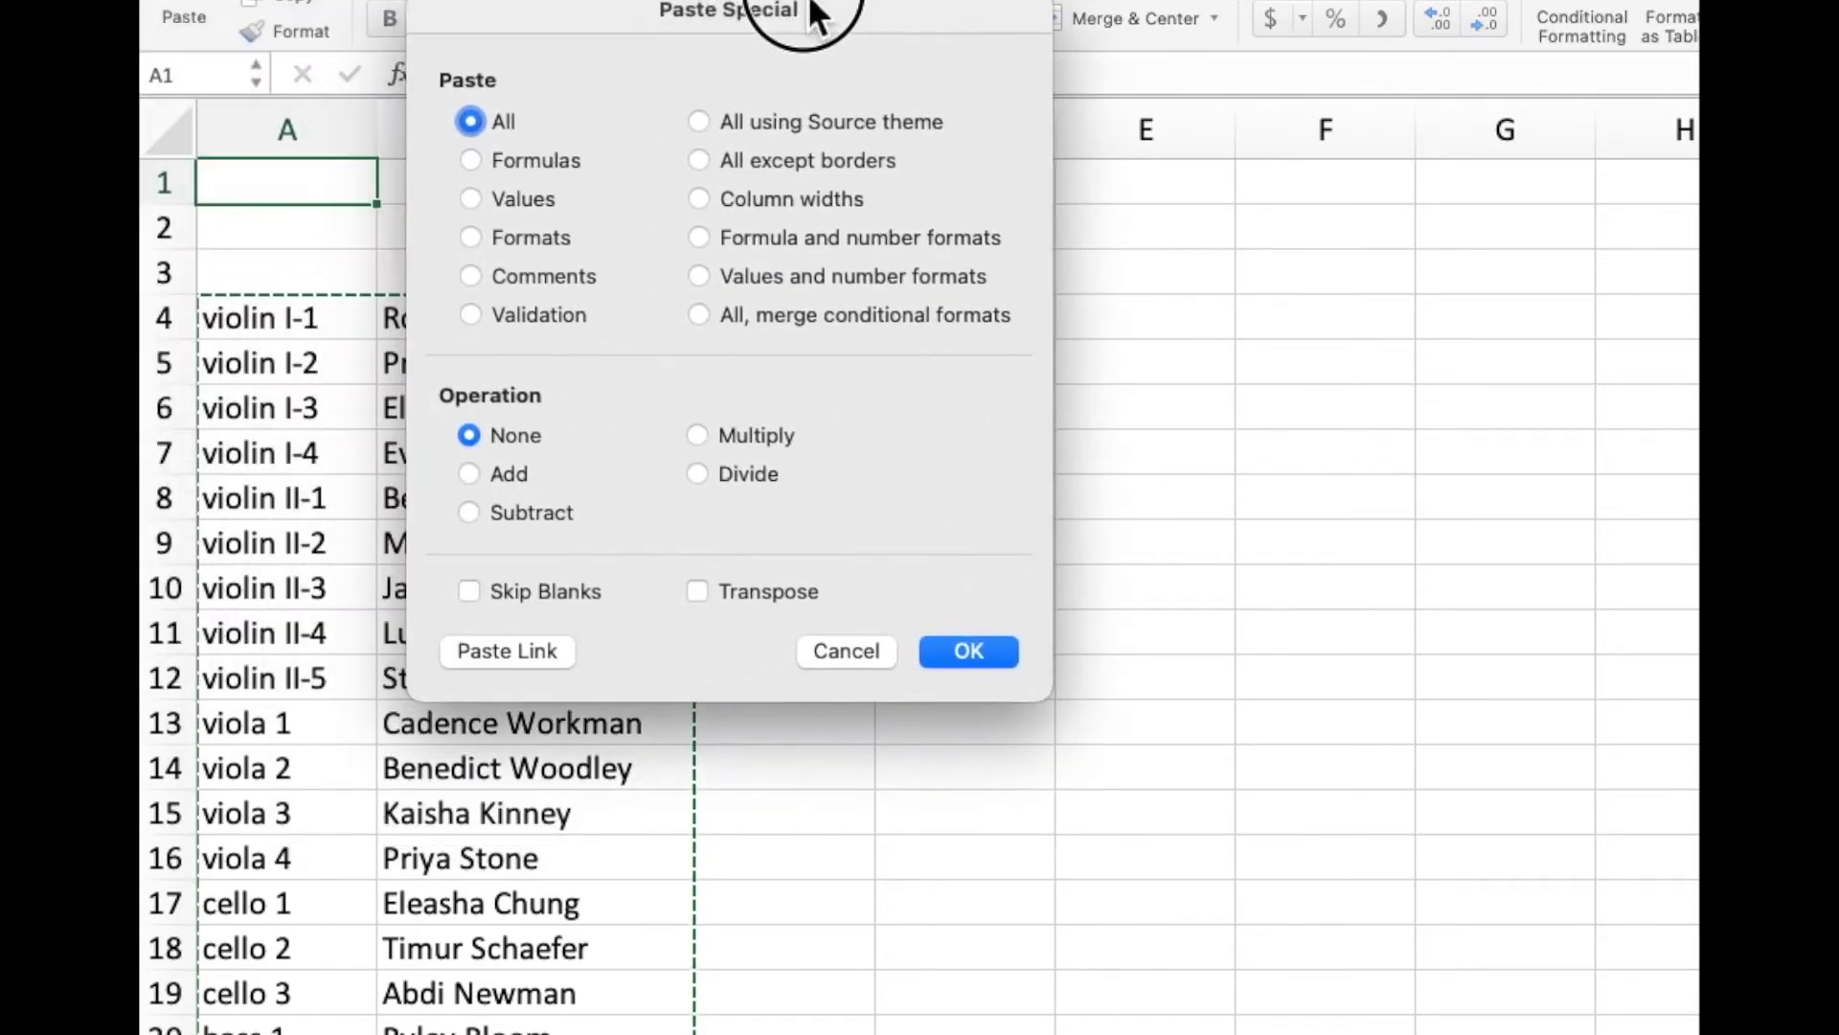
left_click(763, 594)
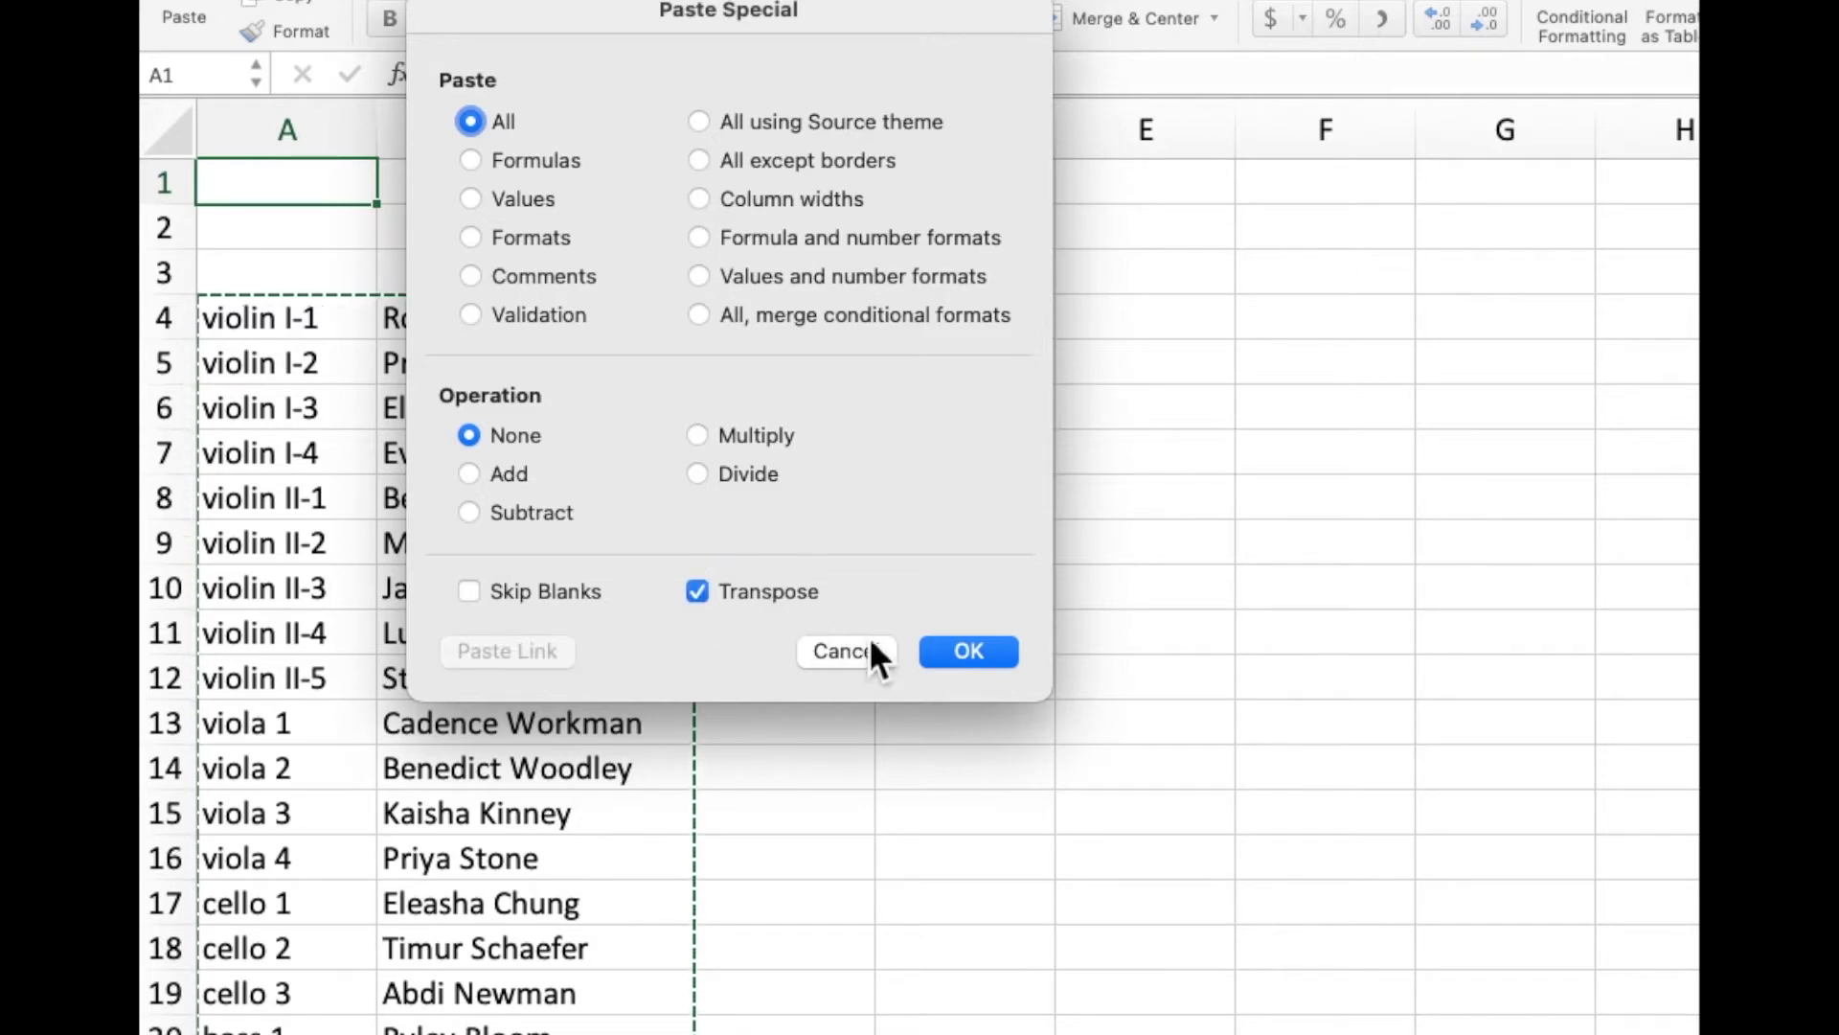
left_click(969, 652)
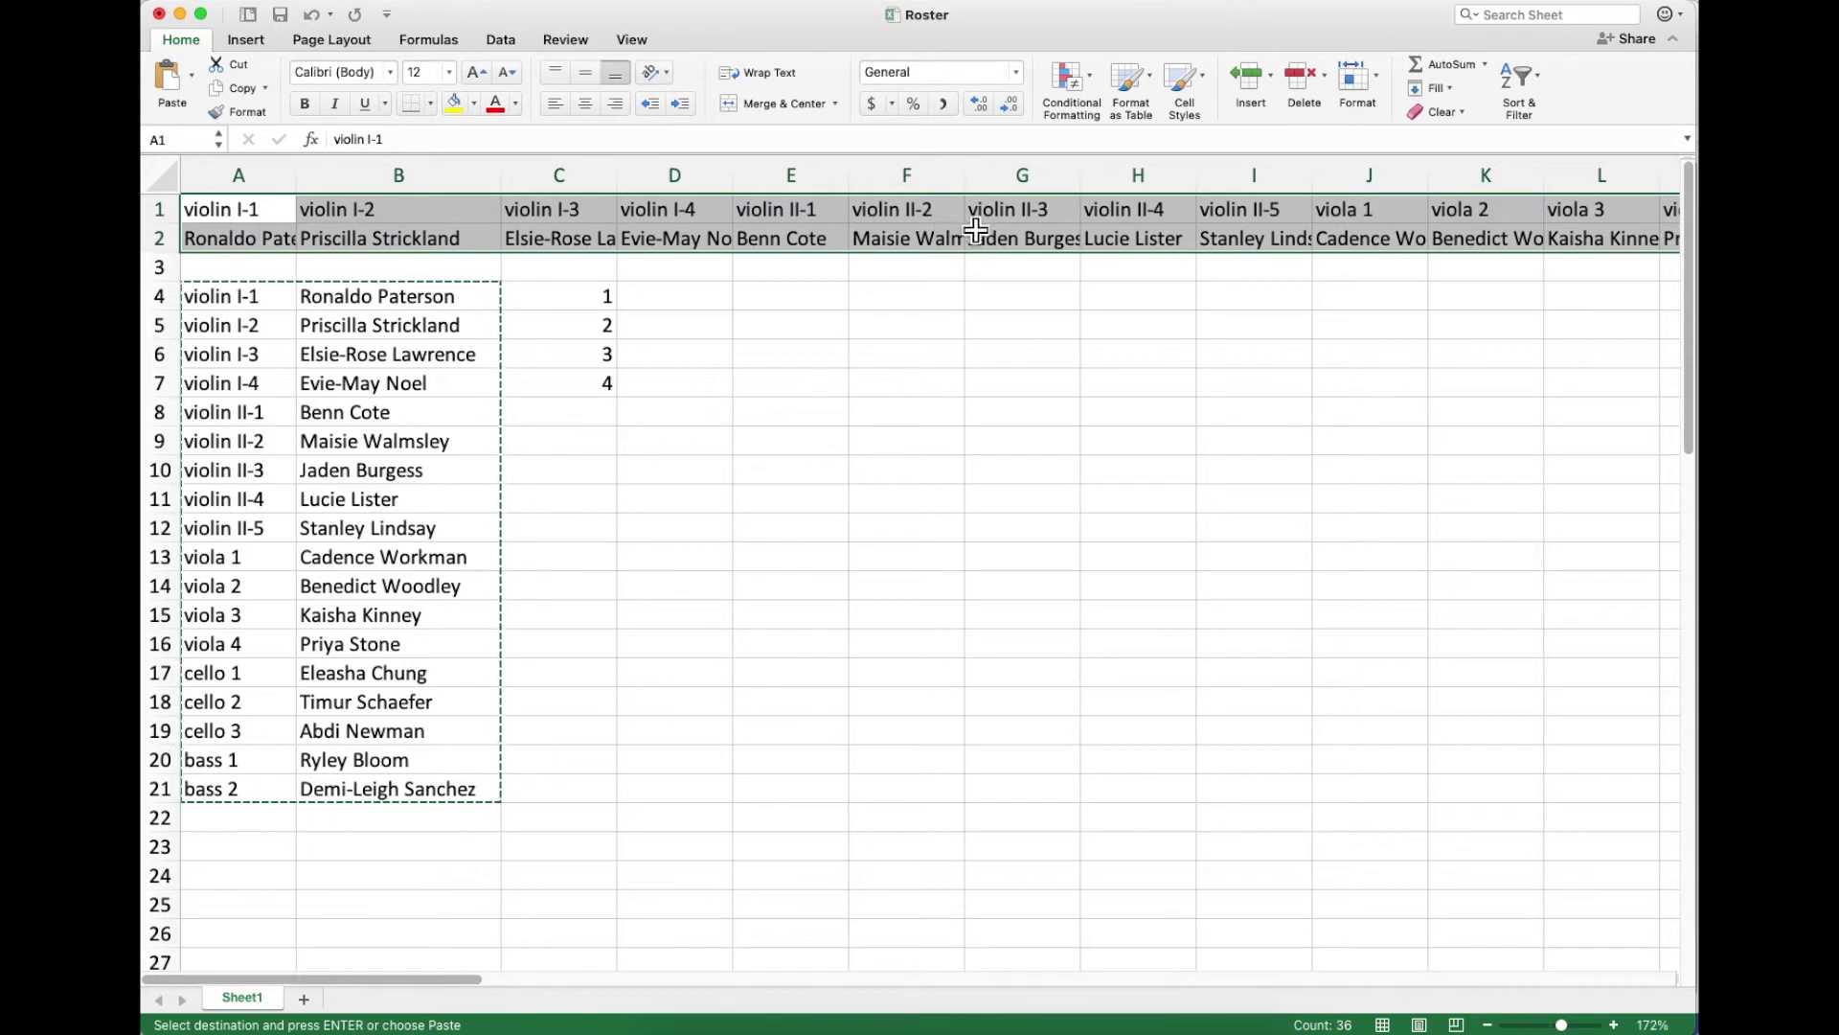
left_click(270, 230)
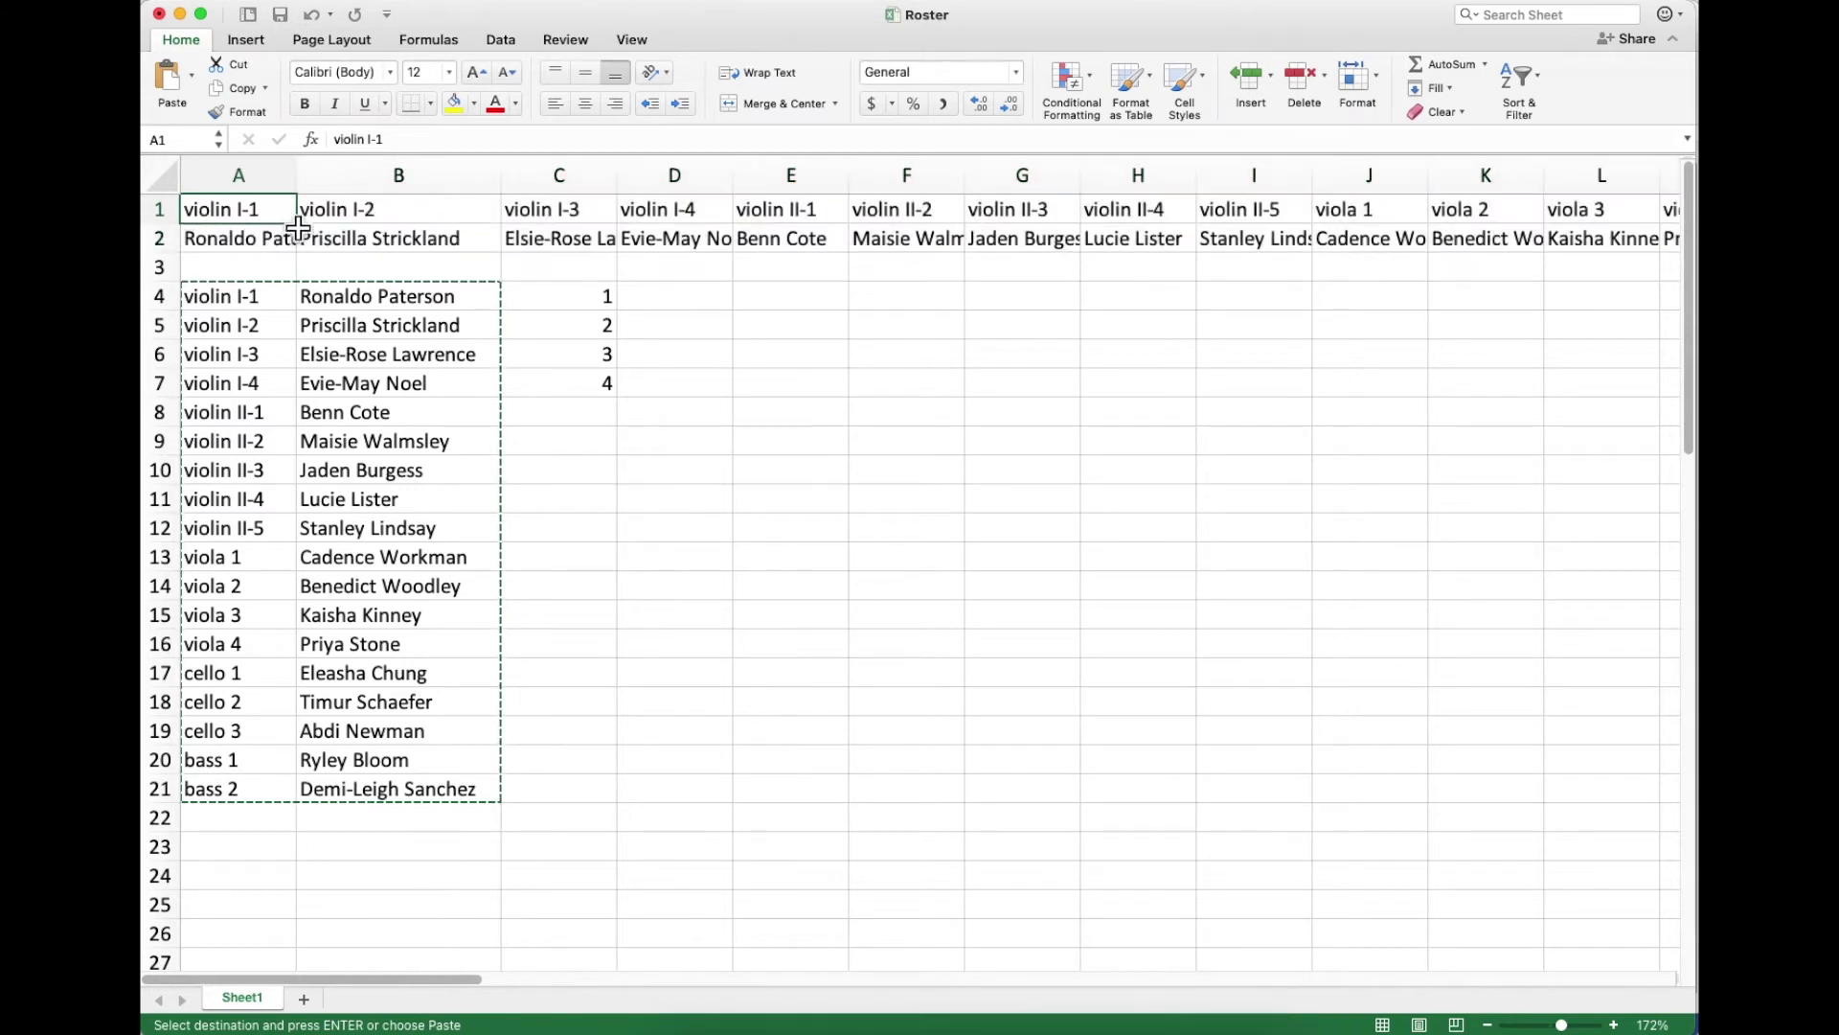
left_click(368, 222)
left_click(570, 222)
left_click(663, 222)
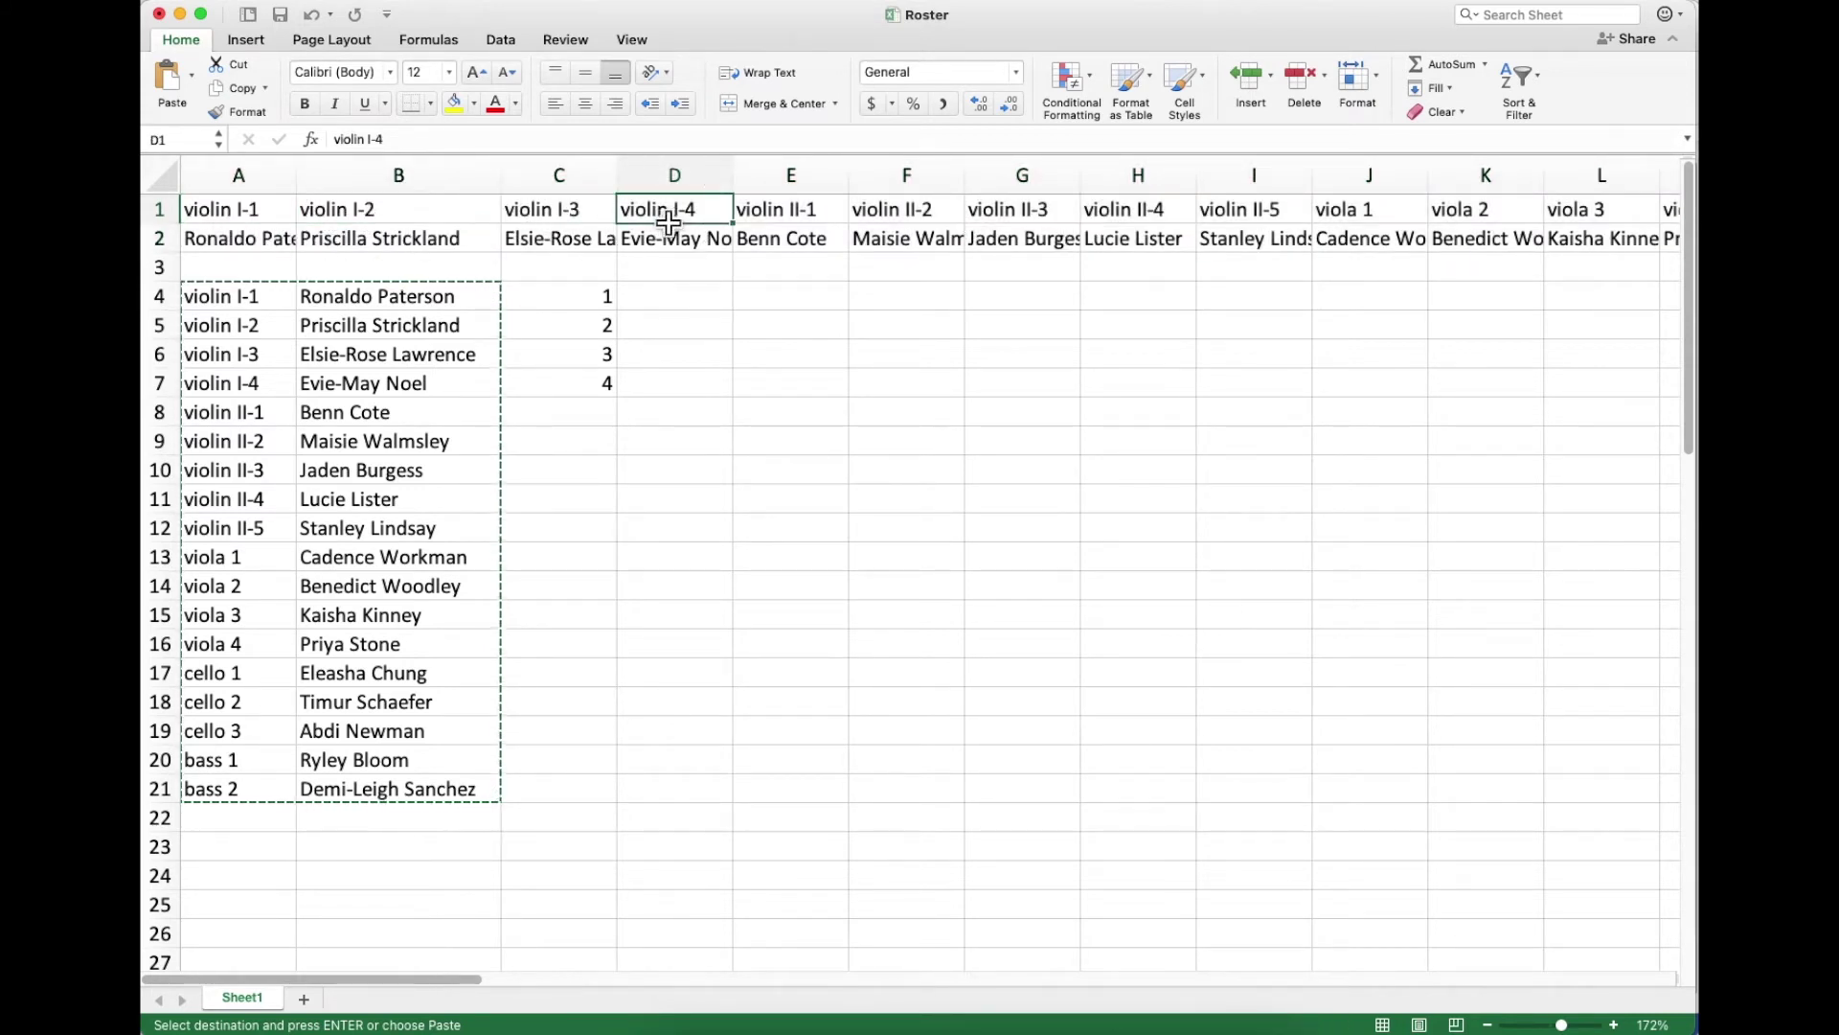
left_click(805, 221)
left_click(895, 214)
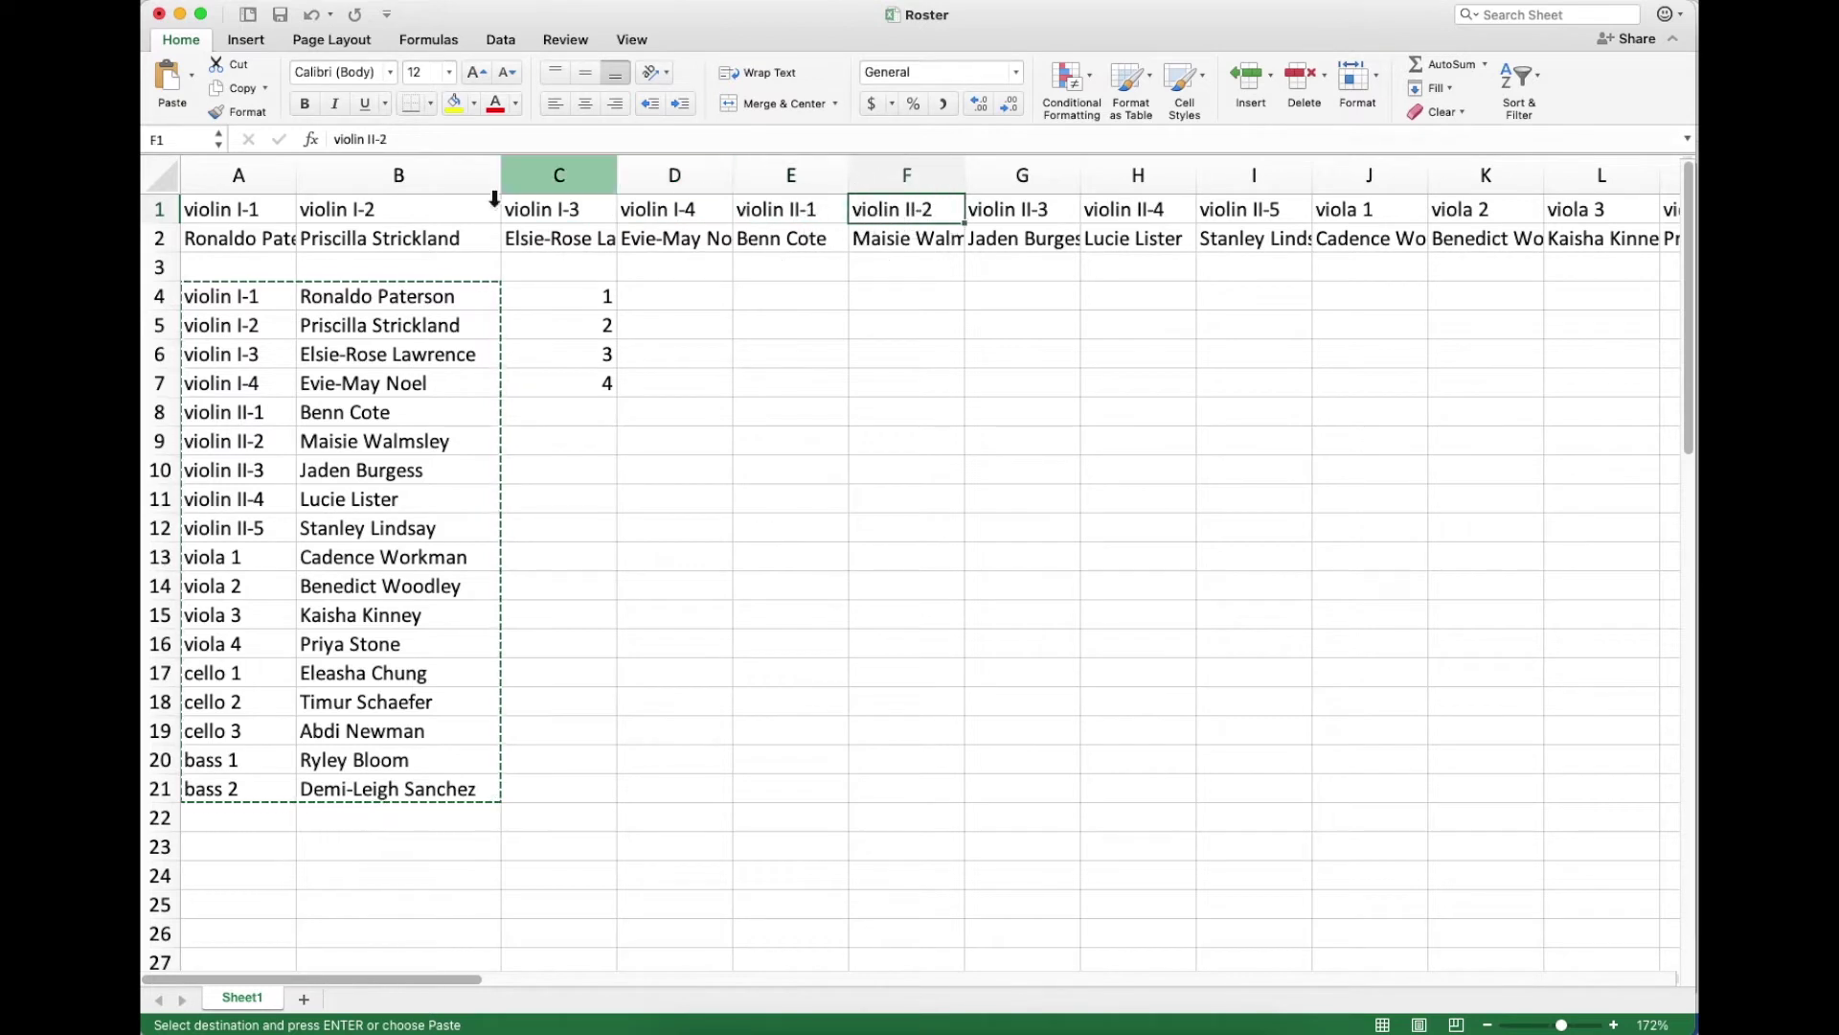
left_click(232, 222)
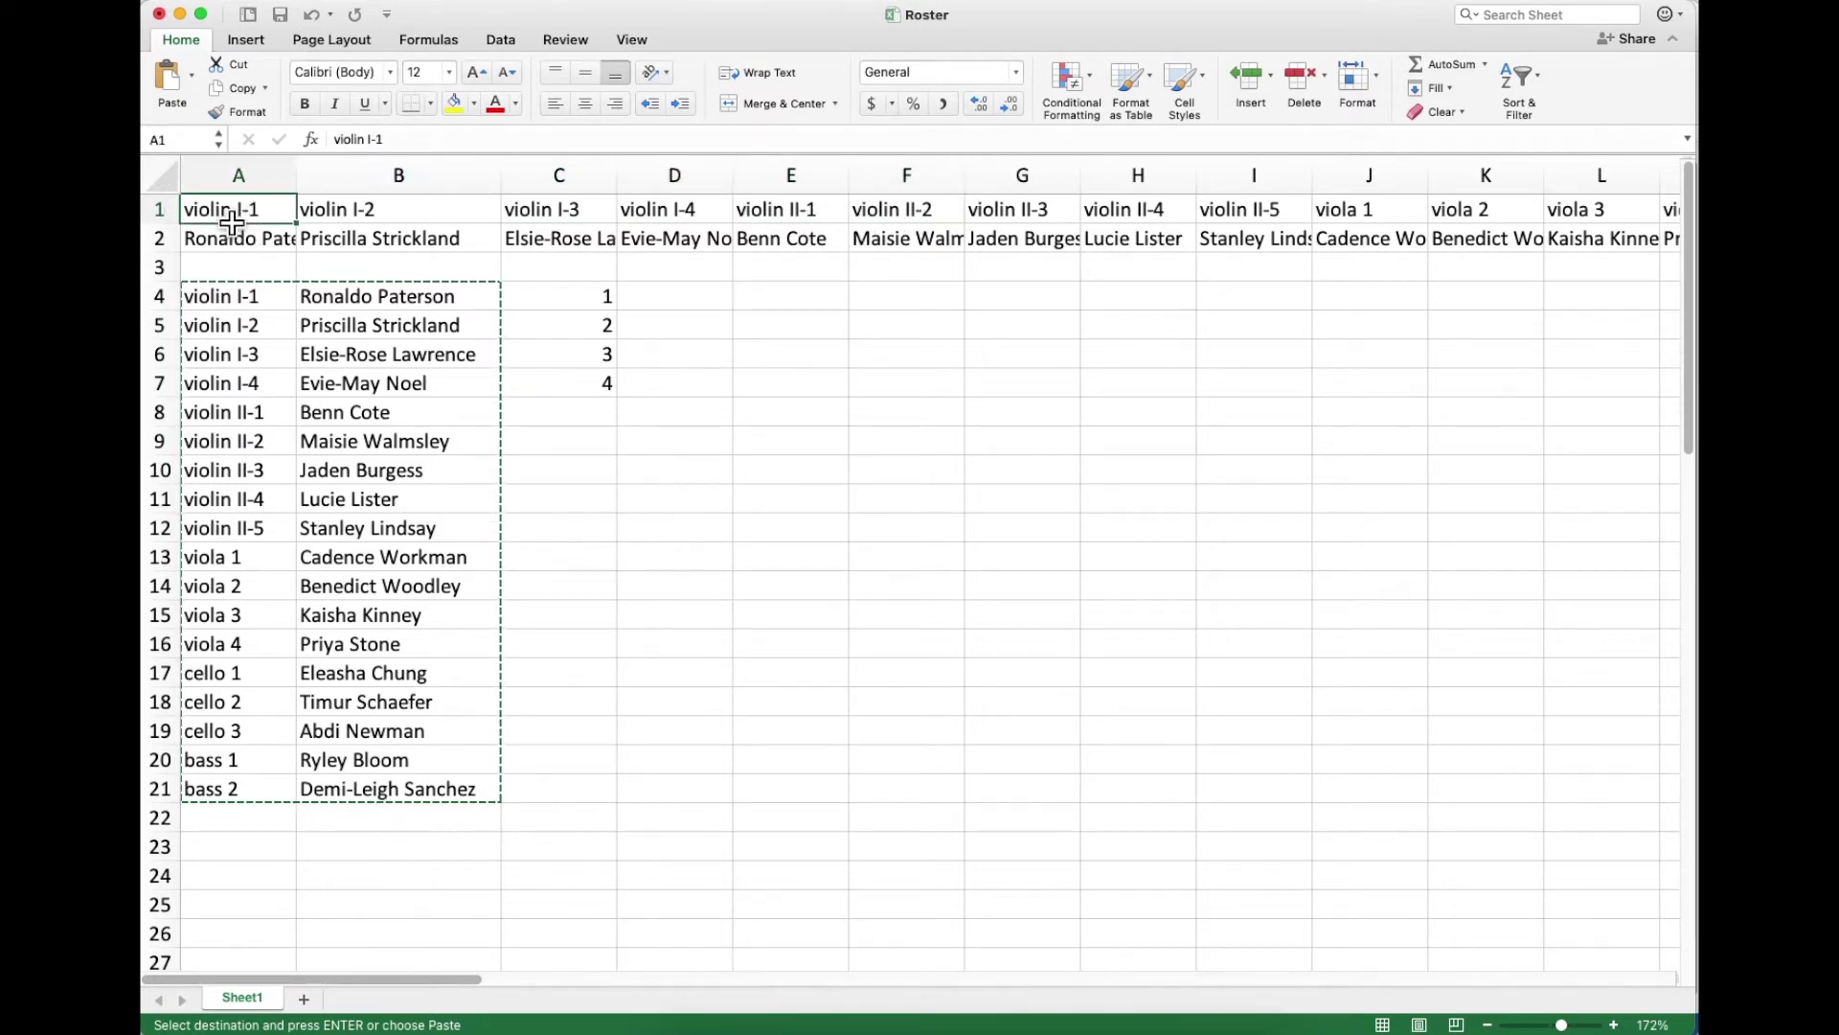
left_click(356, 216)
left_click(572, 223)
left_click(653, 210)
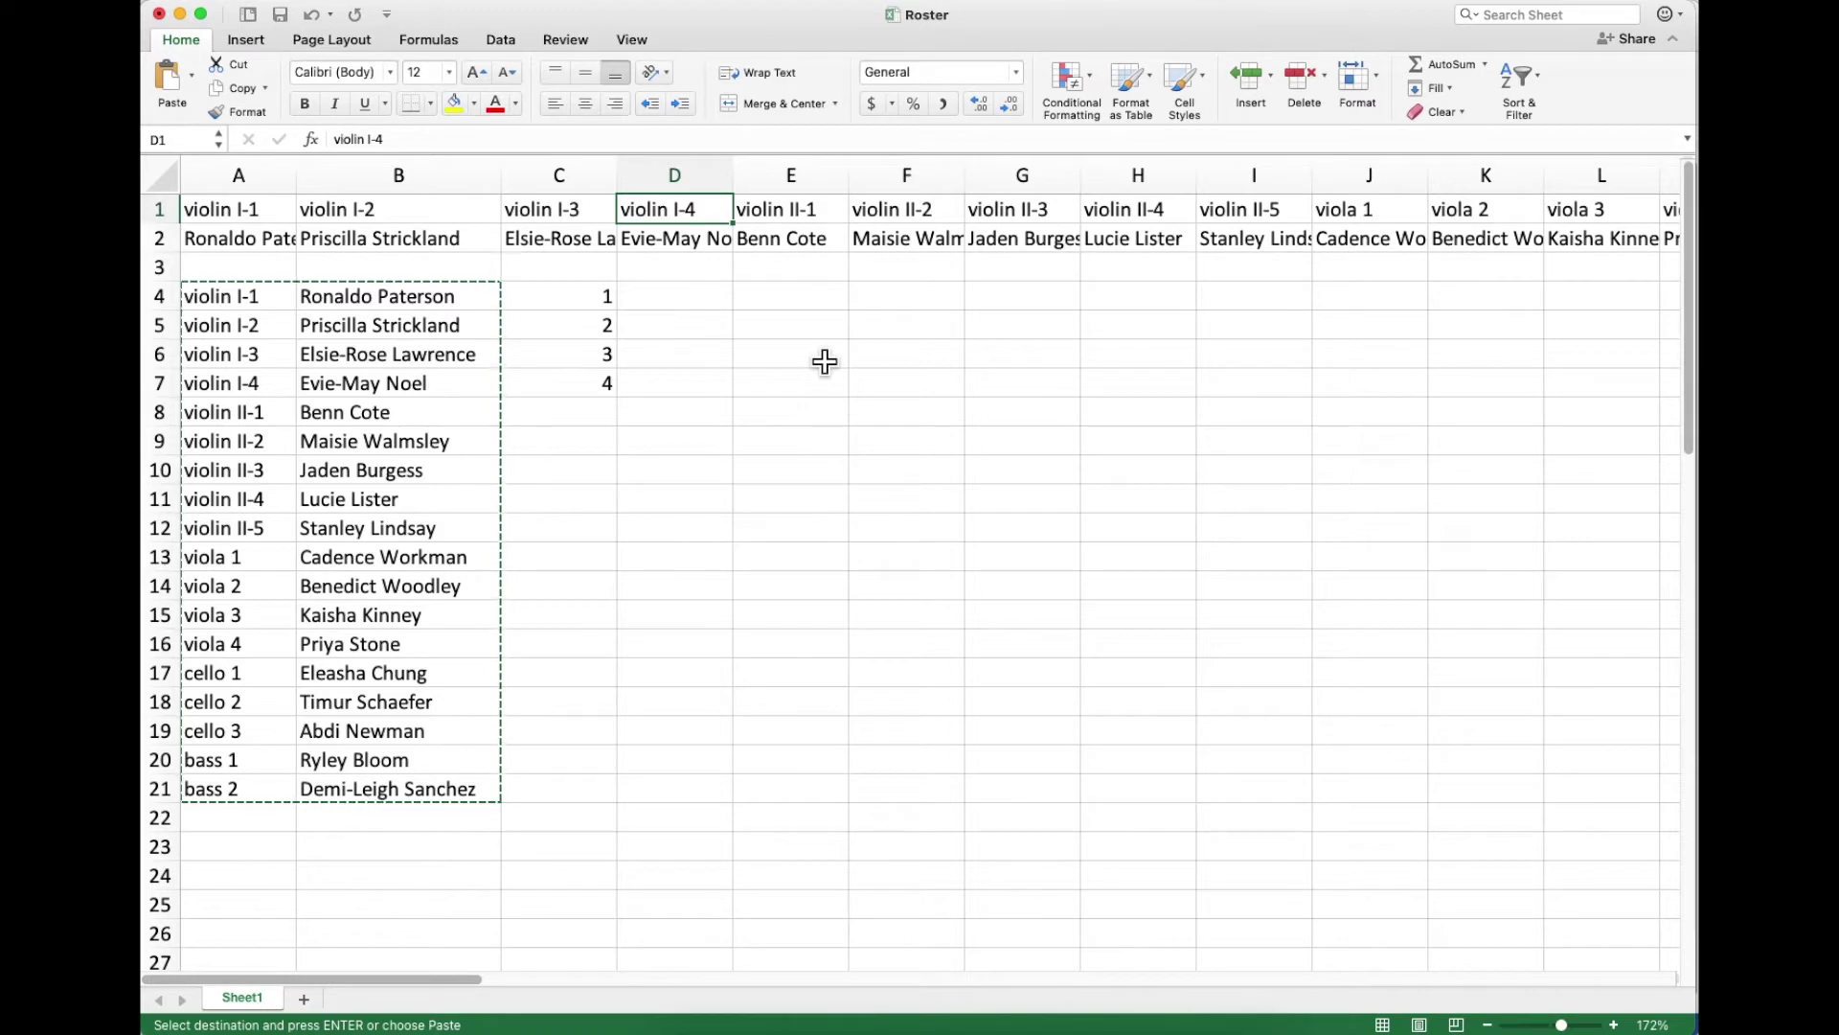
key("Escape")
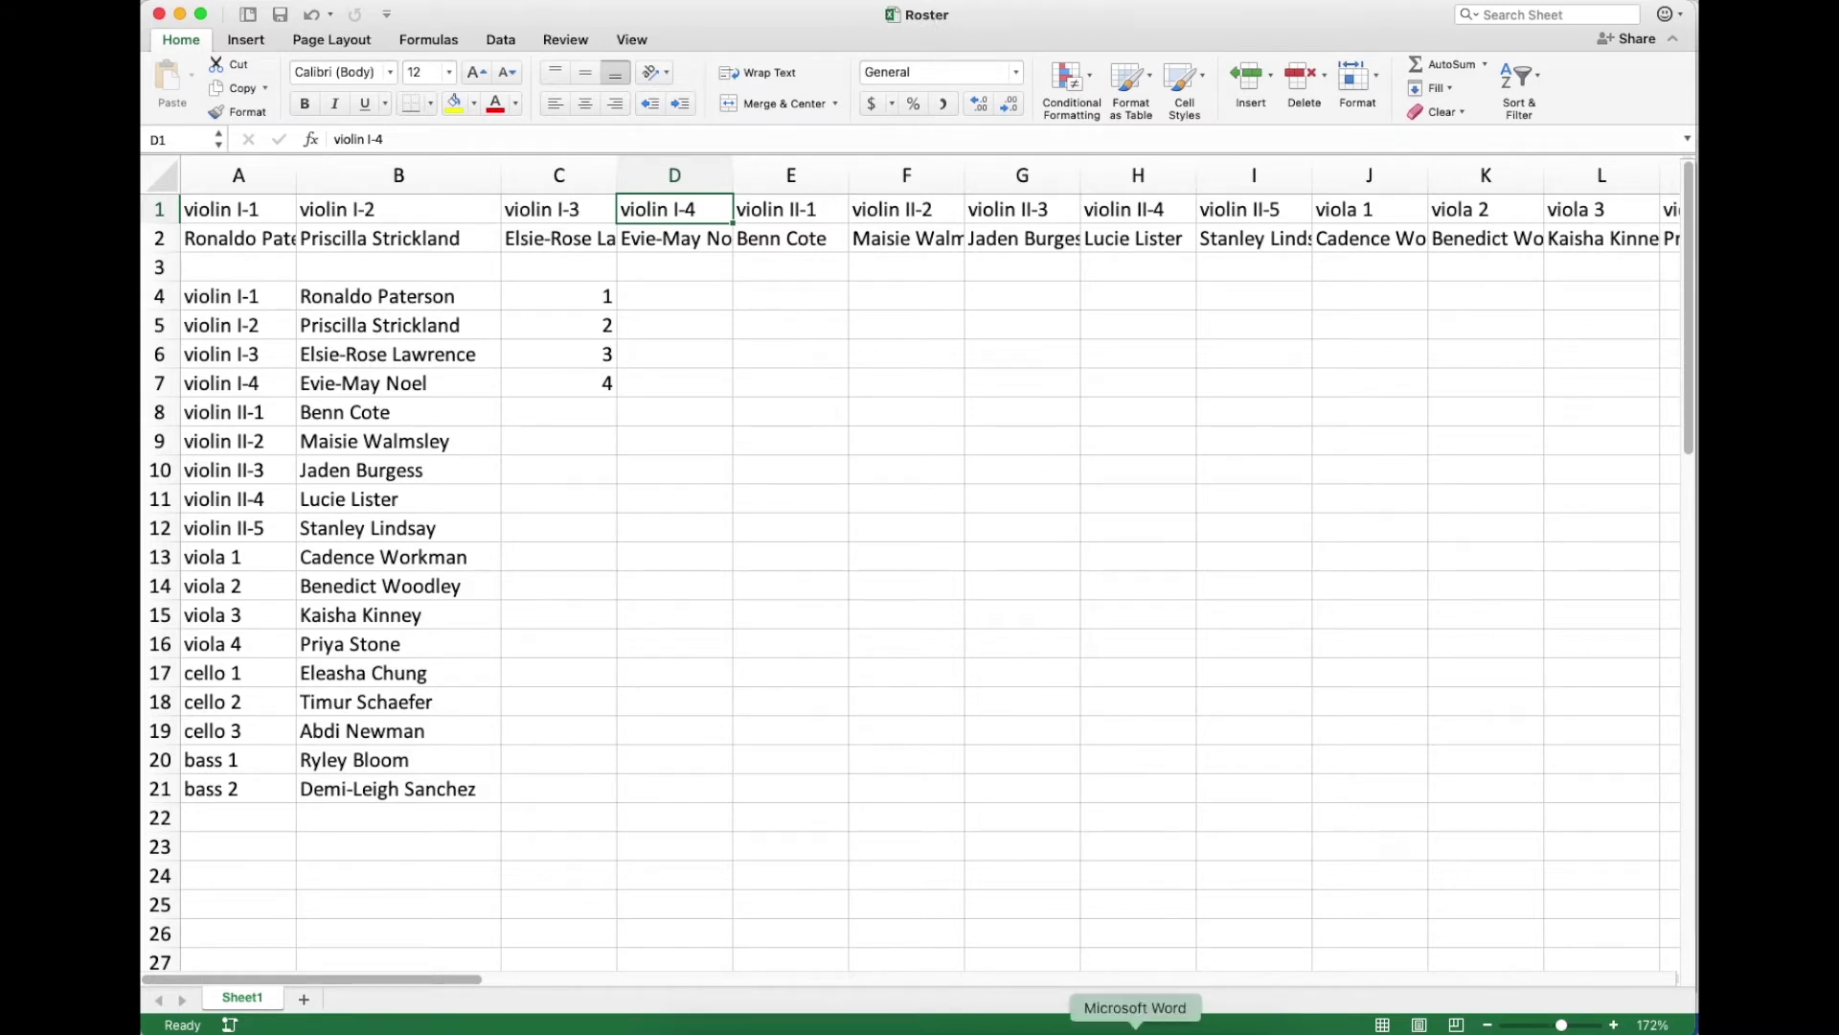
Switch from Excel to Word's Document2 containing the Podium box.
left_click(1136, 1027)
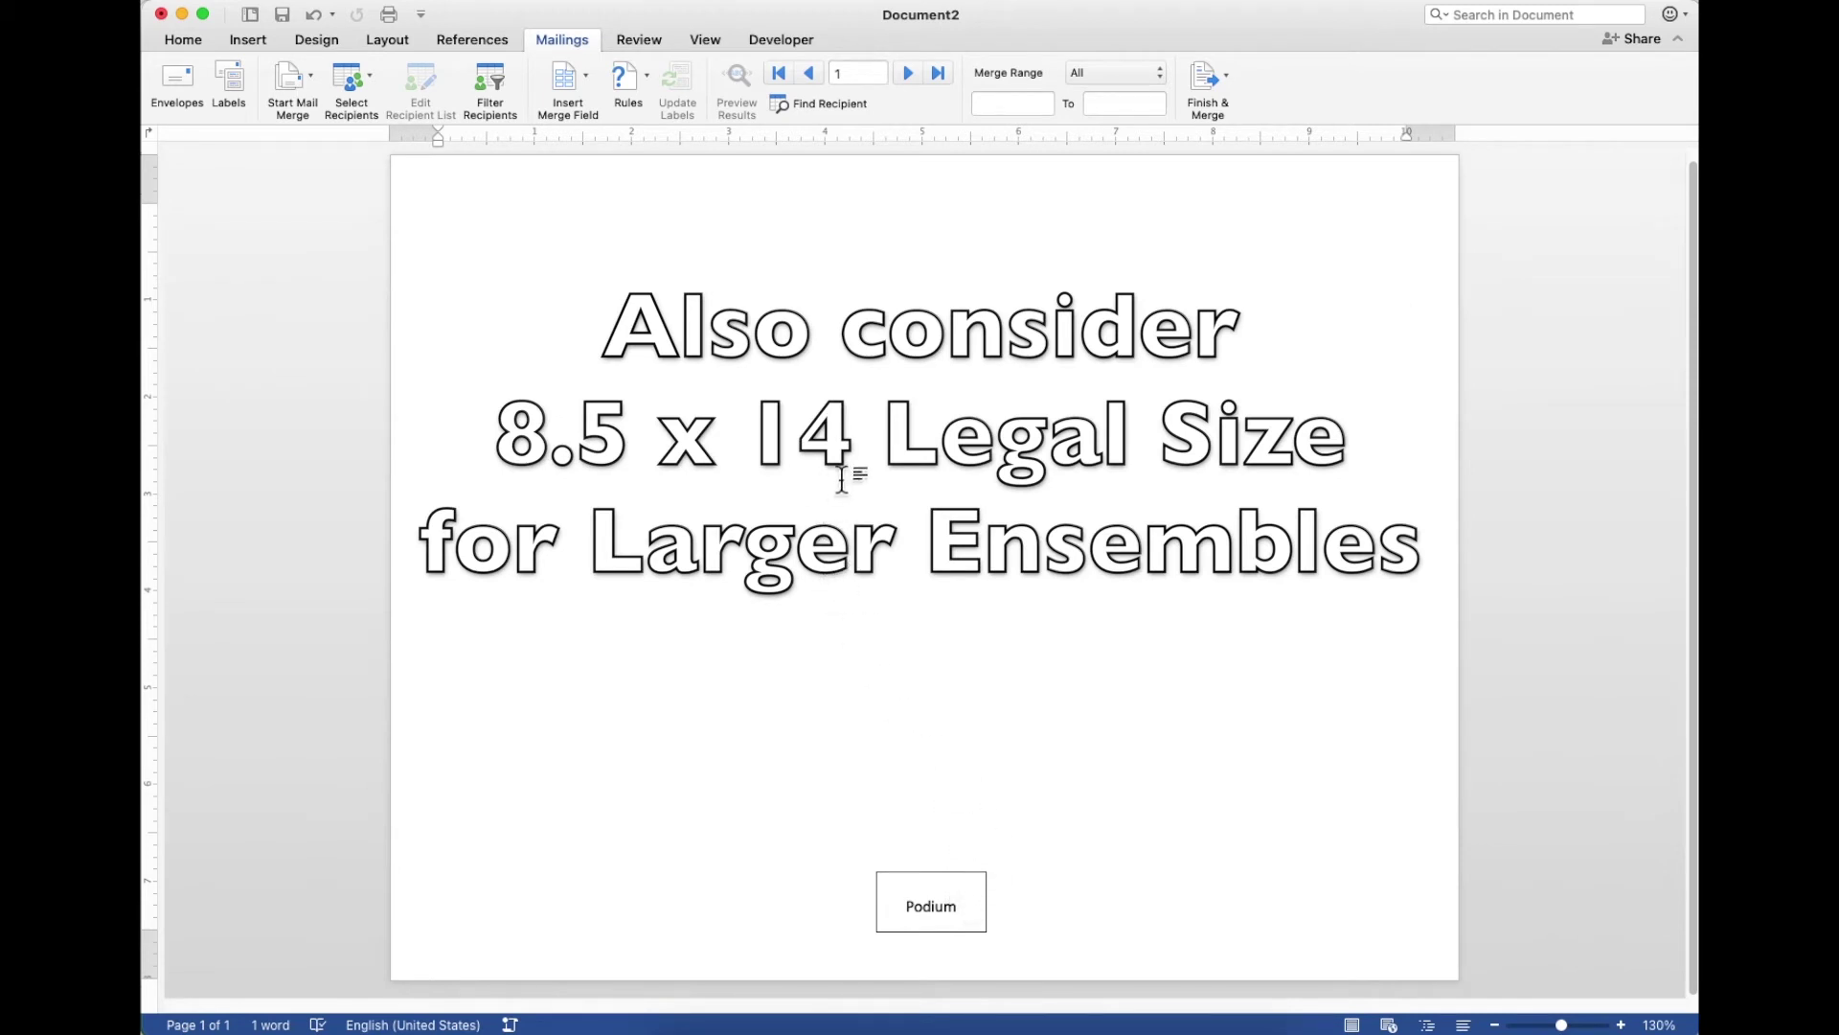
Draw a small horizontal text box on the page.
left_click(253, 42)
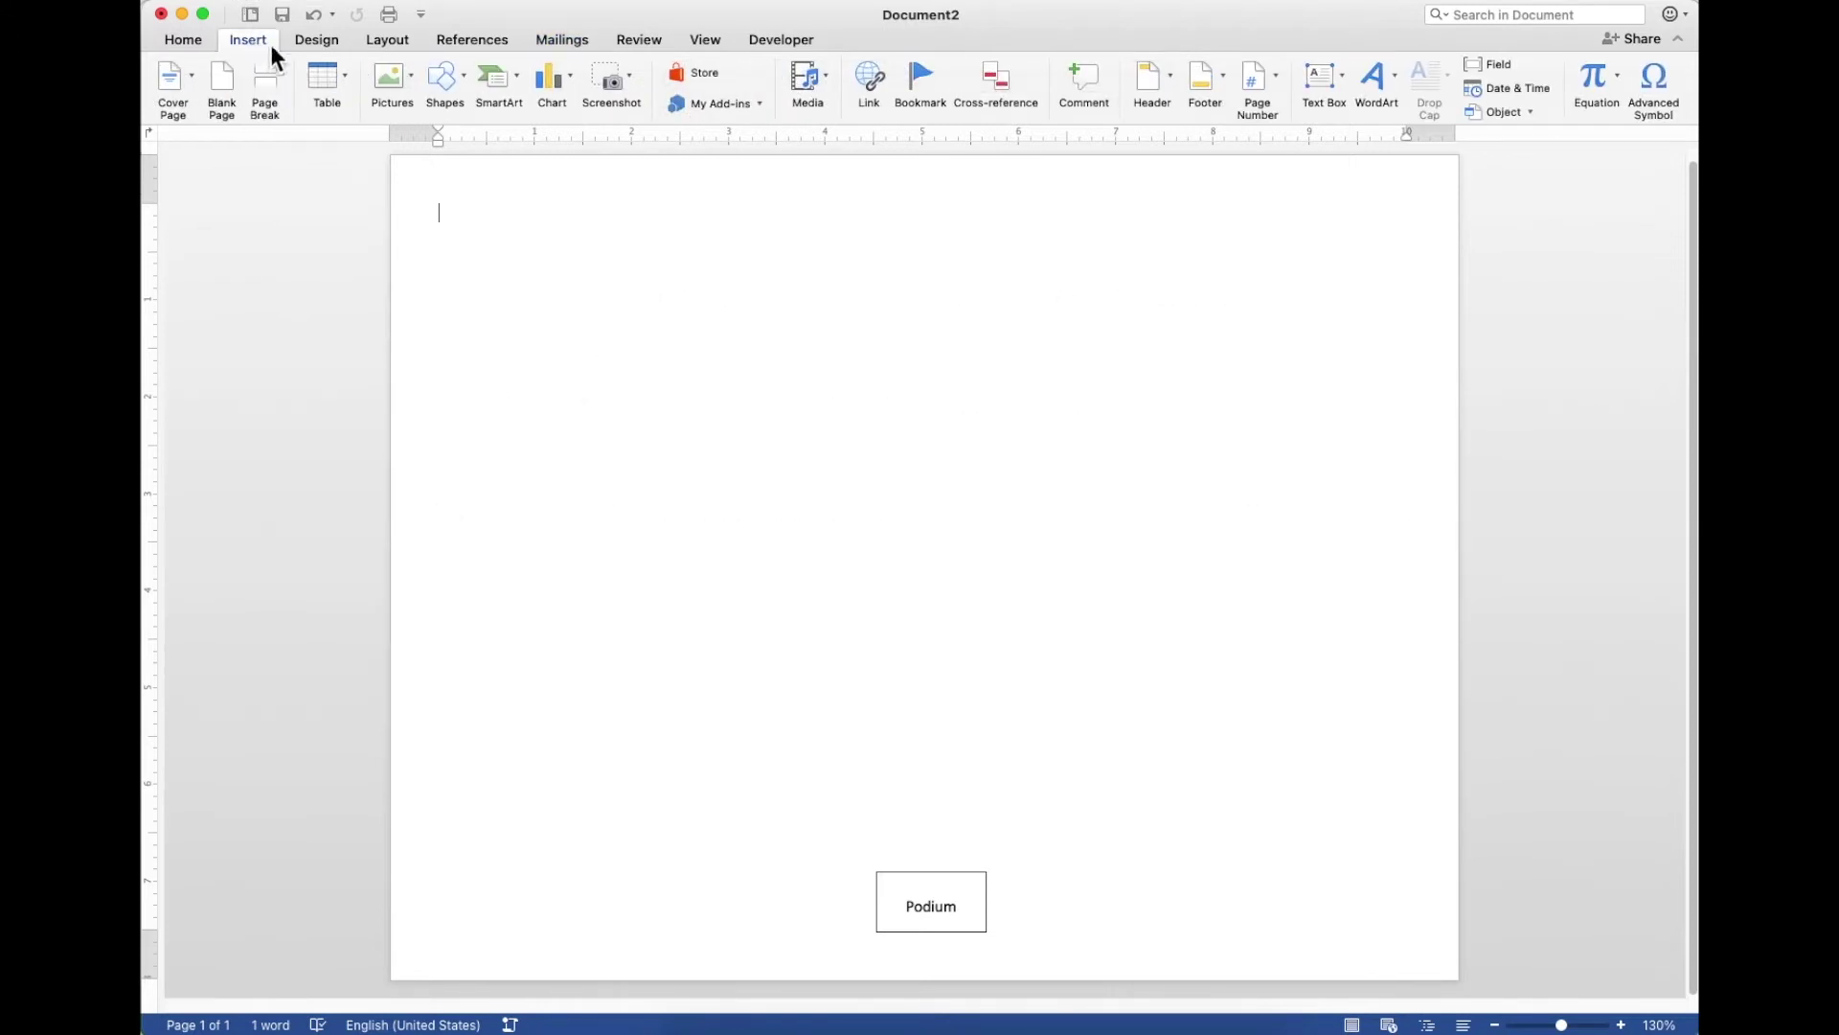
left_click(1324, 75)
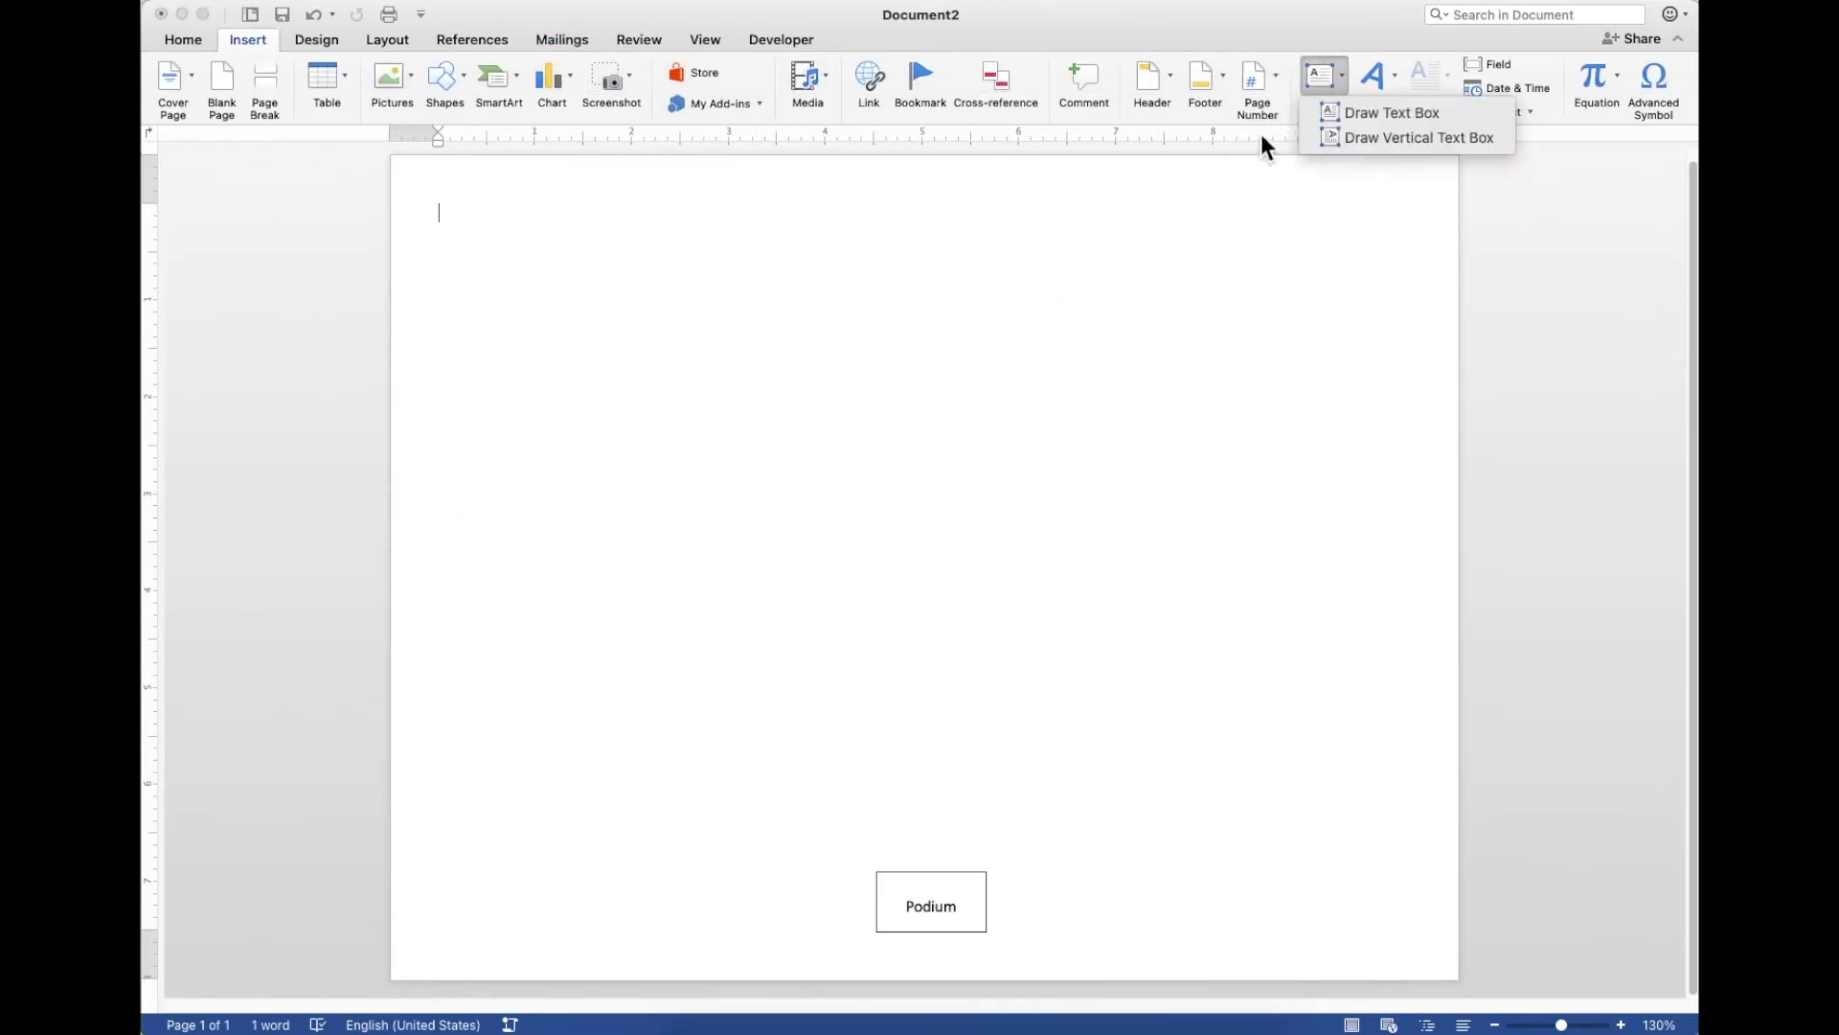
left_click(1436, 117)
mouse_move(689, 624)
left_mouse_down()
mouse_move(697, 648)
mouse_move(824, 714)
mouse_move(821, 686)
mouse_move(801, 701)
left_mouse_up()
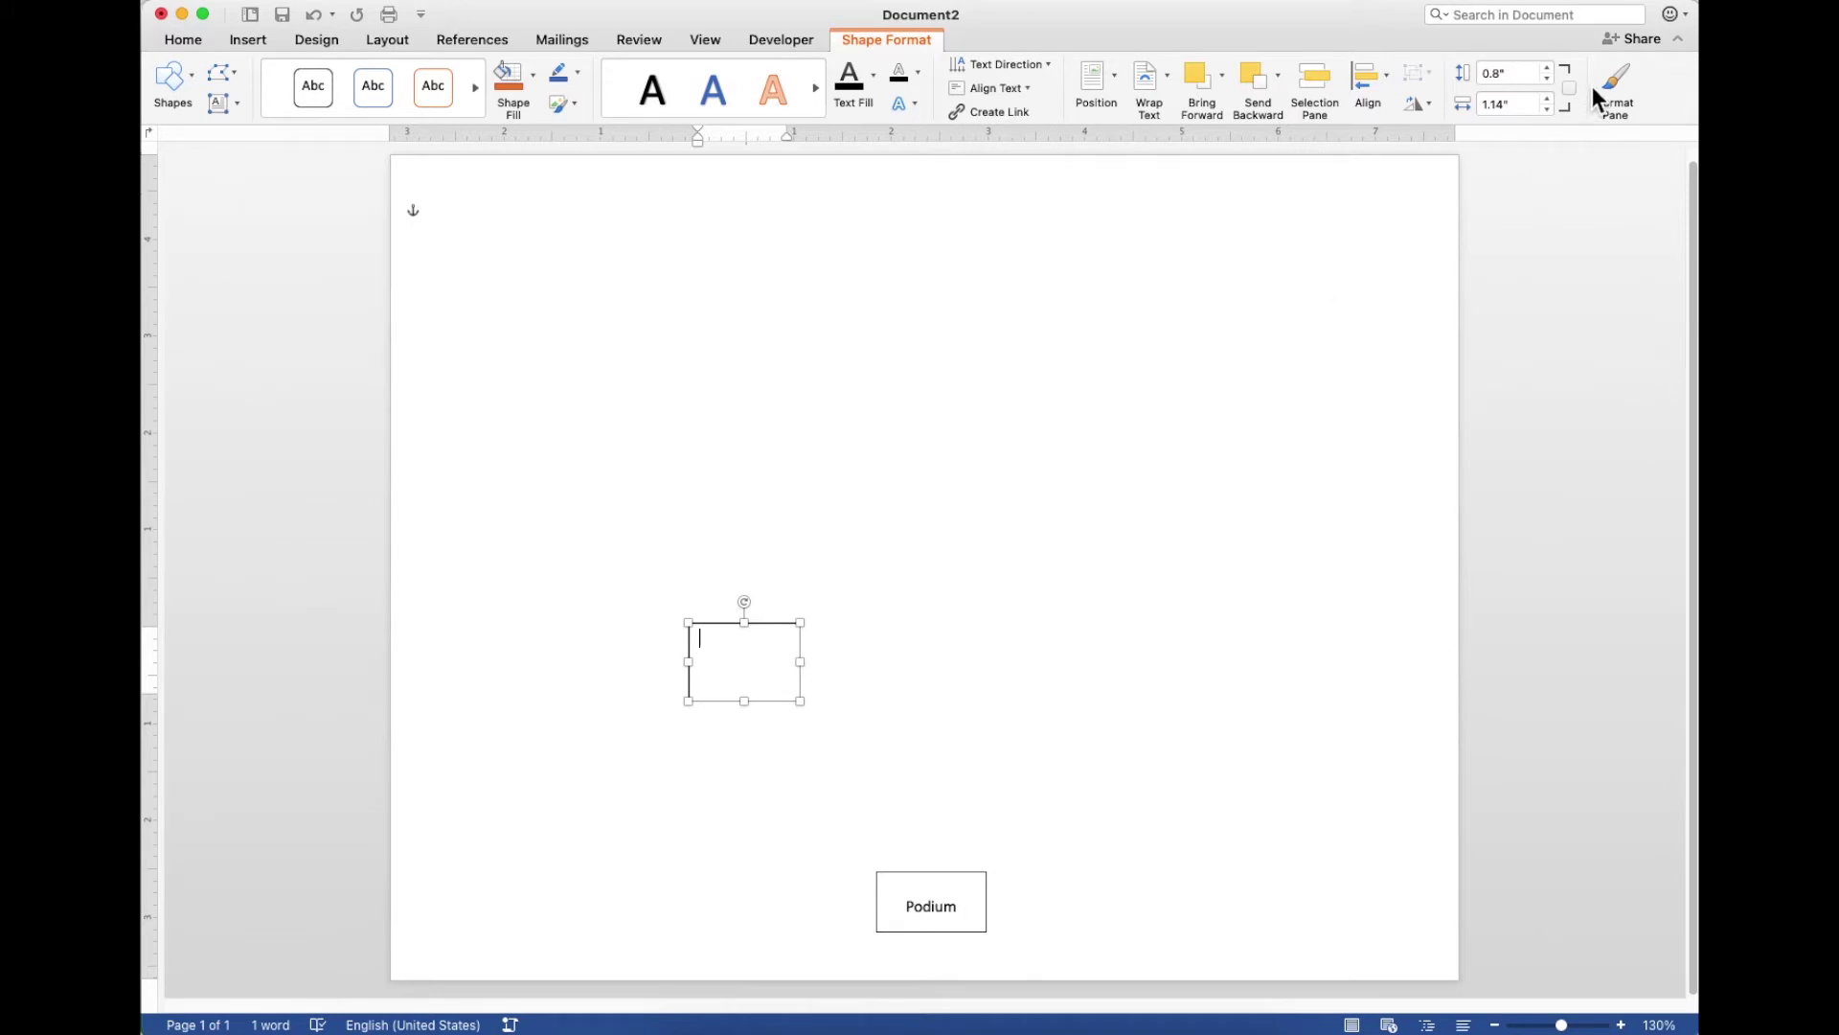
Size the text box to 0.43" high by 0.75" wide and move it left of Podium.
left_click(1490, 73)
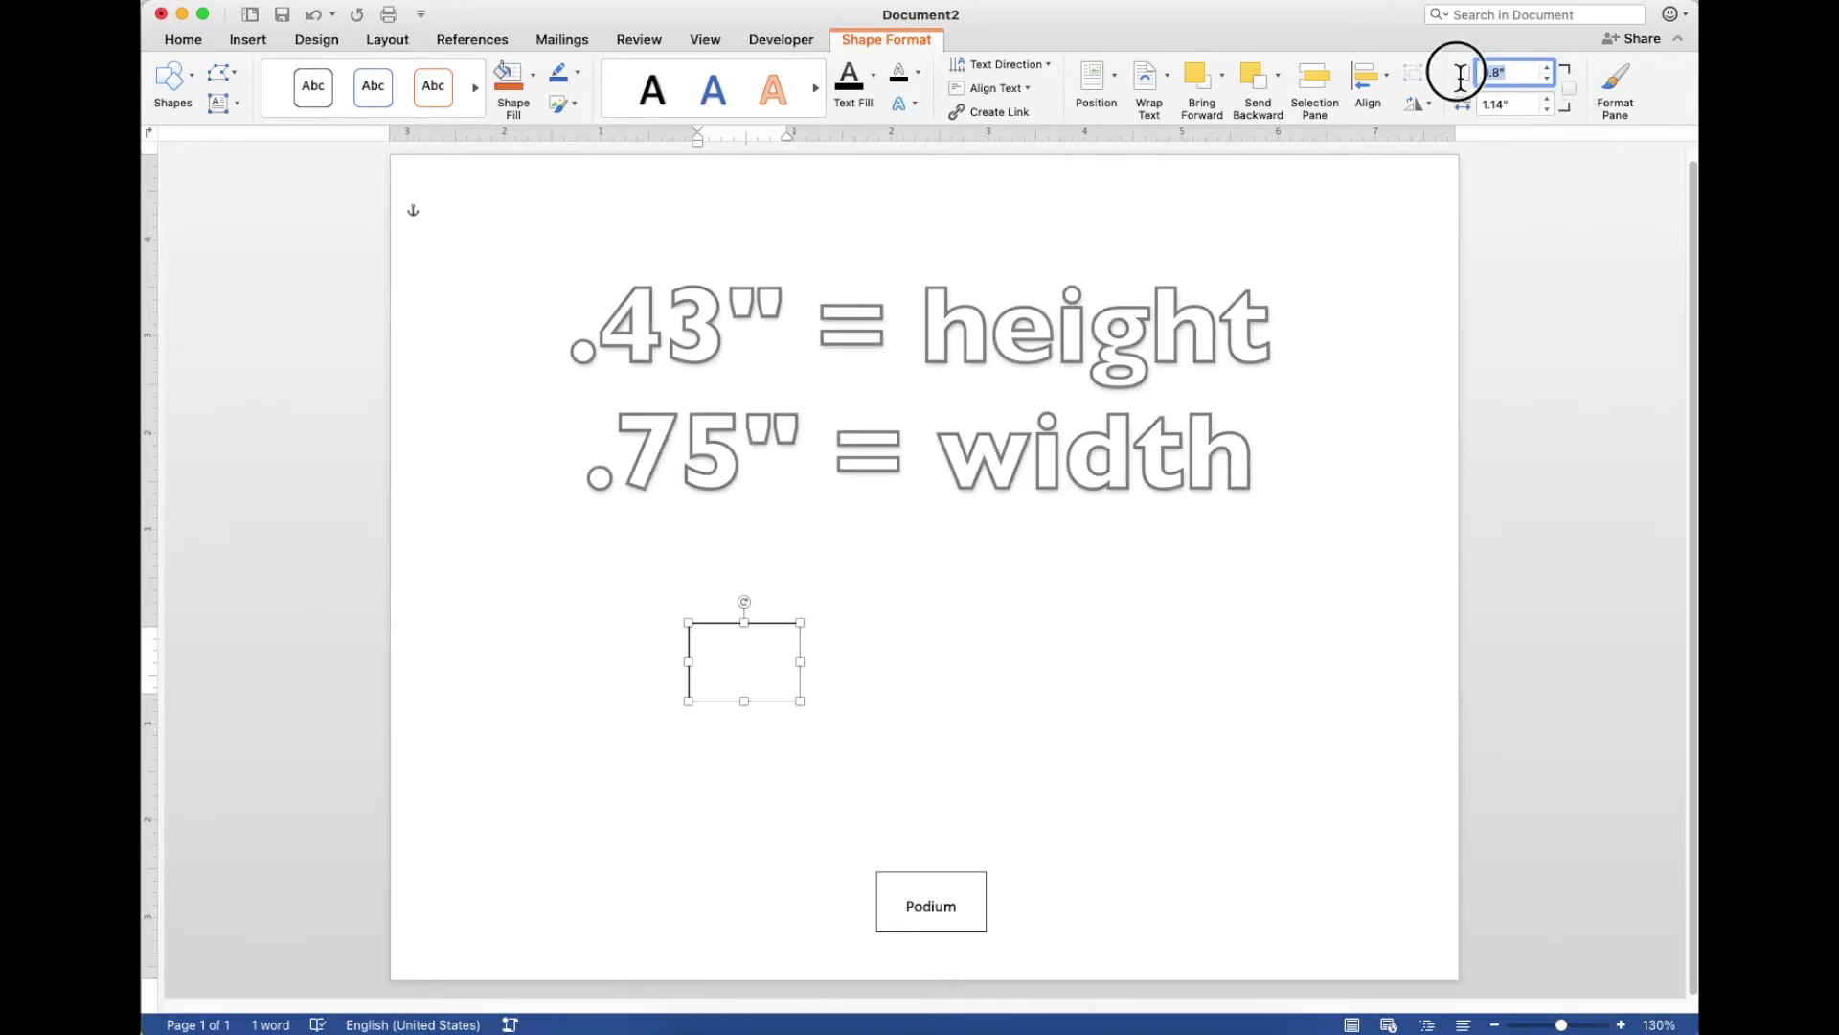
key("BackSpace")
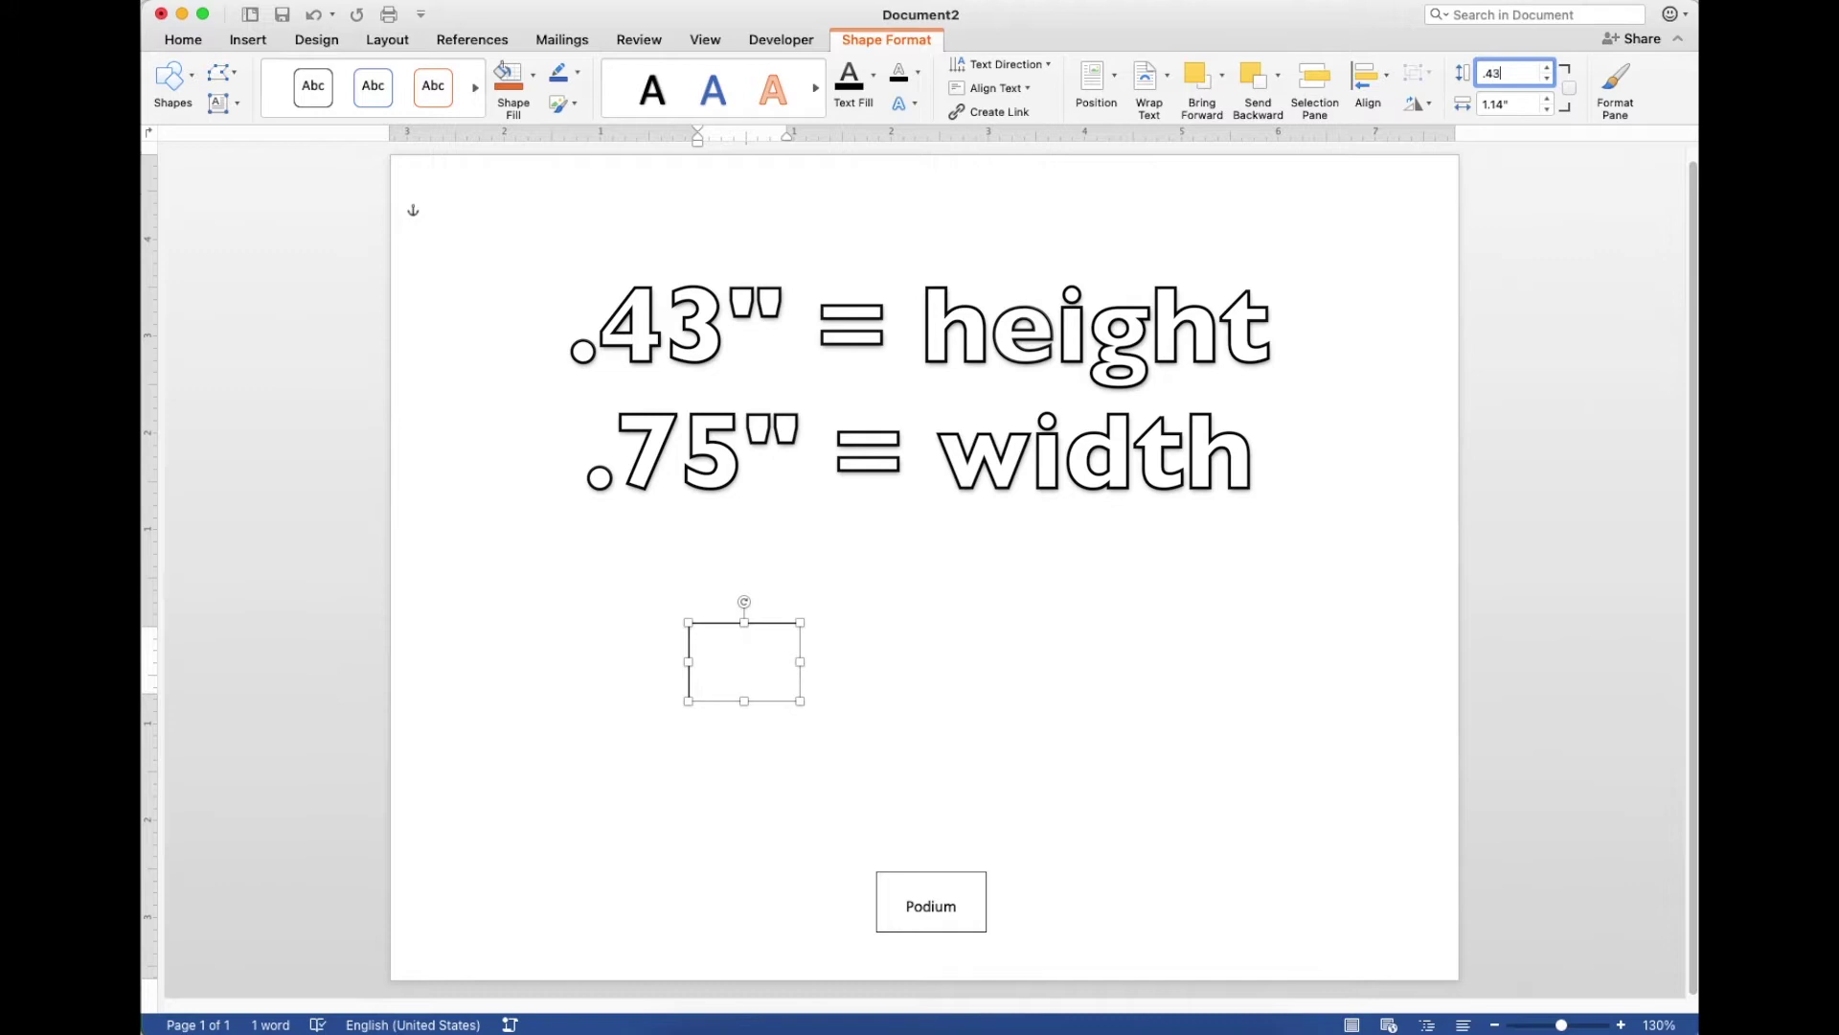
key("Tab")
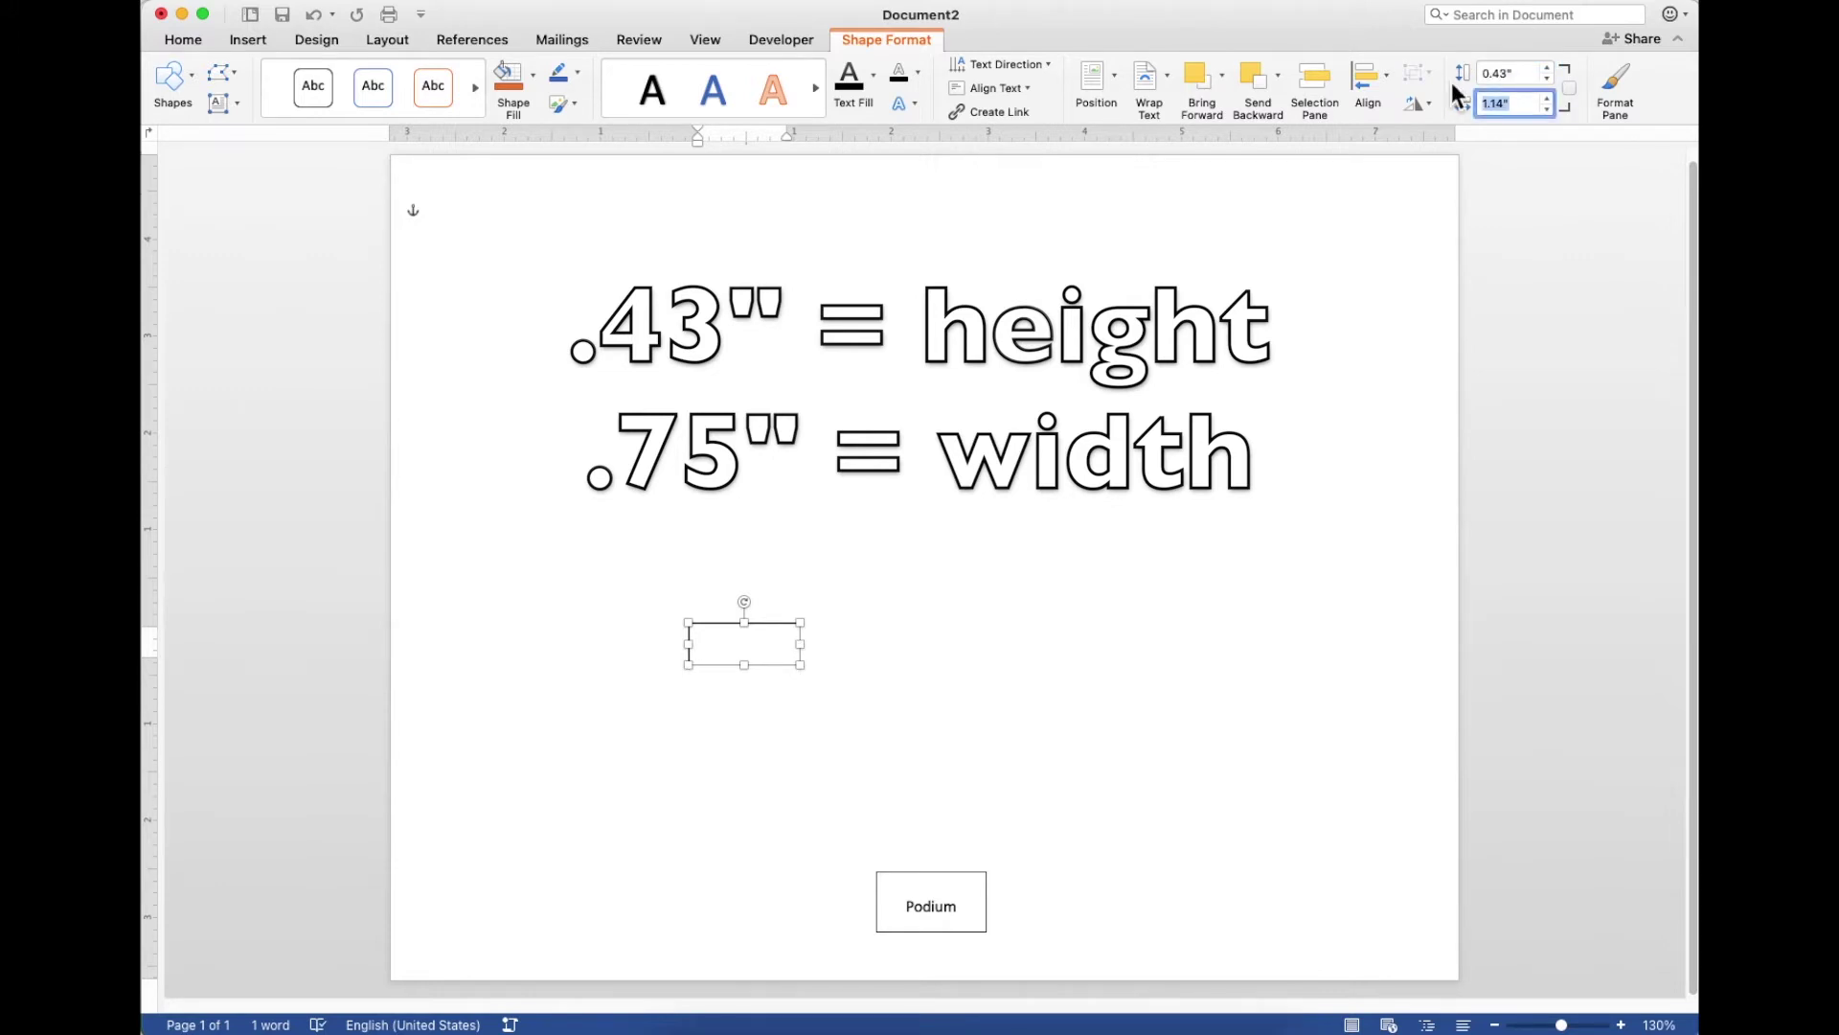
key("BackSpace")
key("Return")
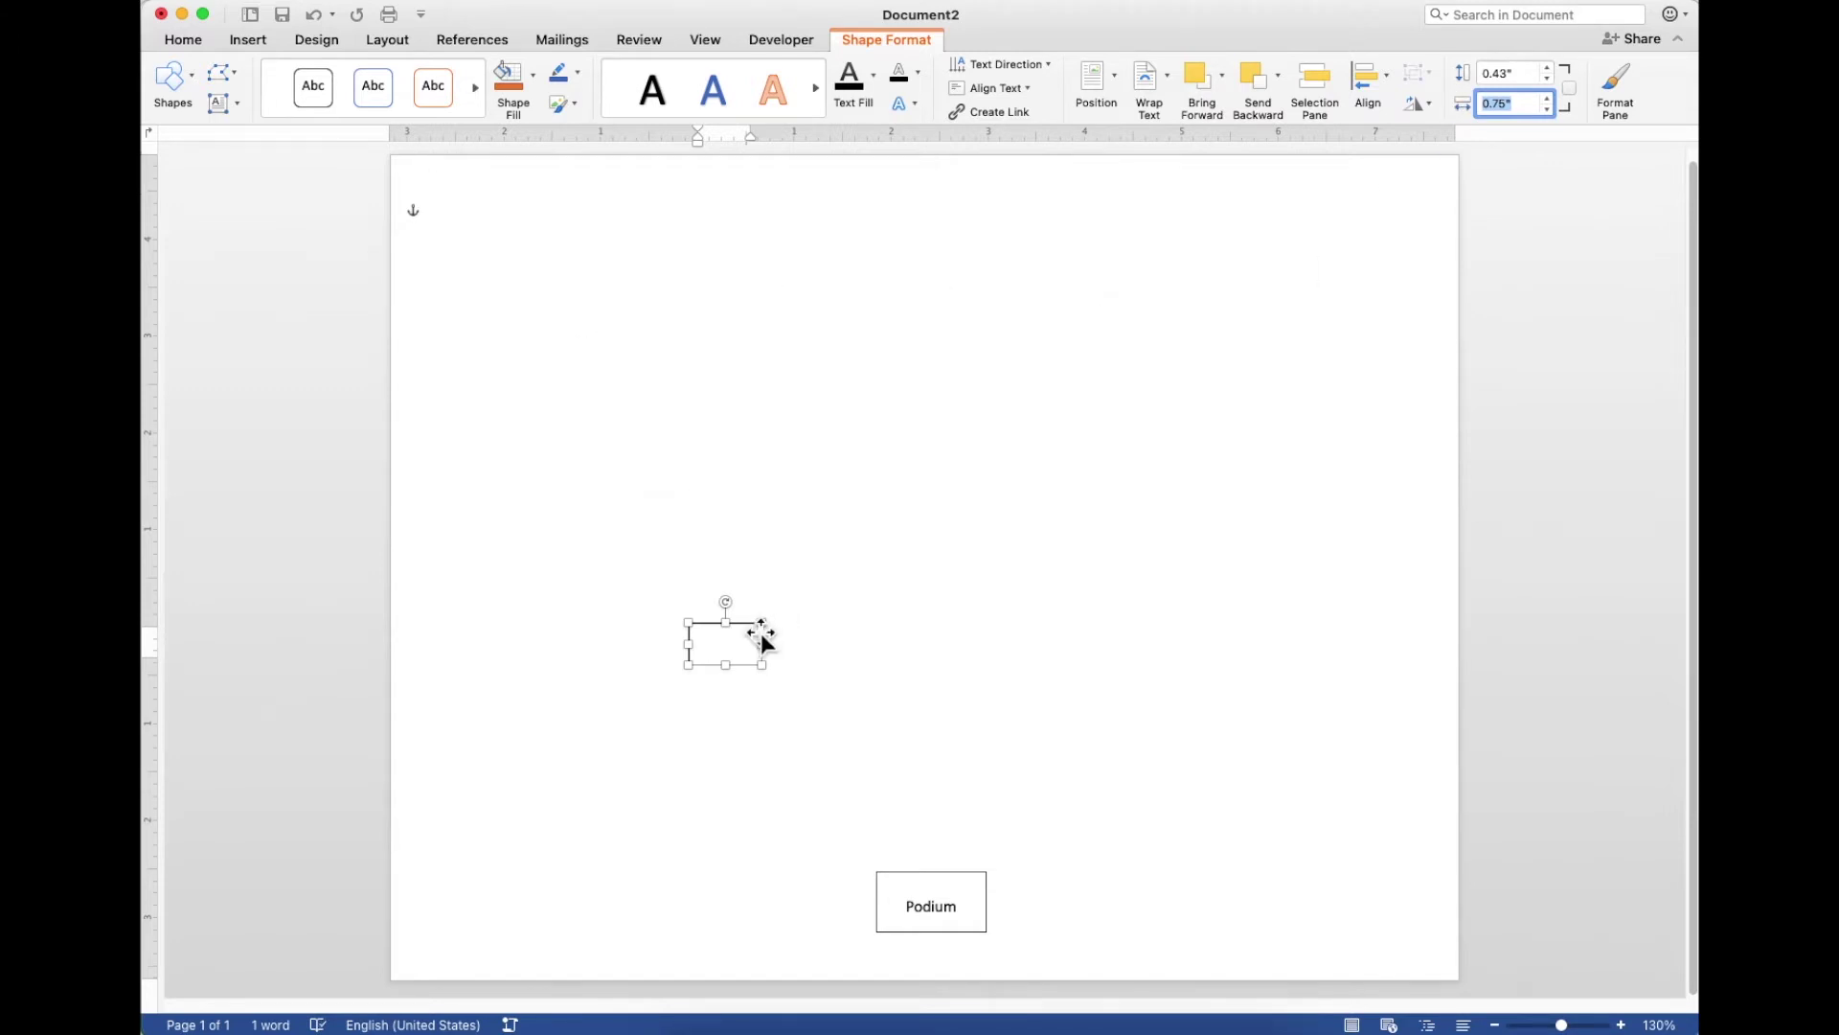
mouse_move(763, 640)
left_mouse_down()
mouse_move(760, 747)
mouse_move(789, 863)
mouse_move(837, 889)
left_mouse_up()
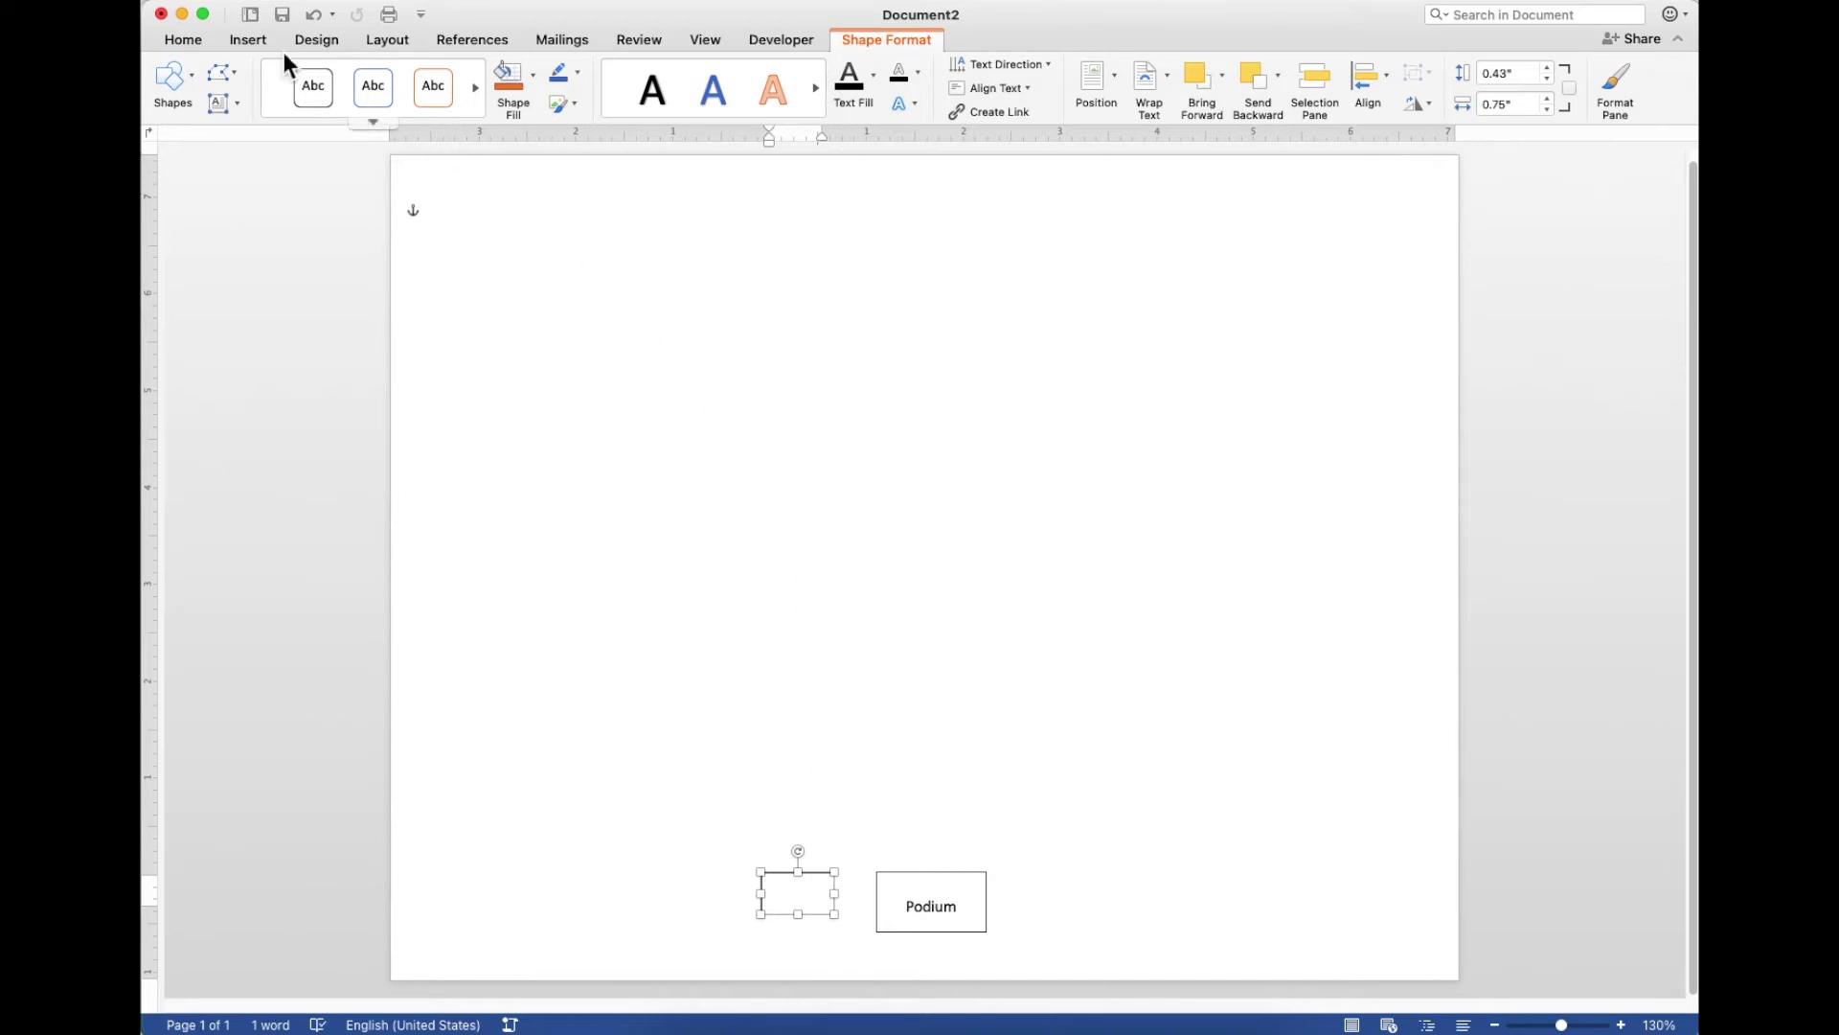
Format the text box as Arial Narrow, 10 pt, centre-aligned.
left_click(184, 39)
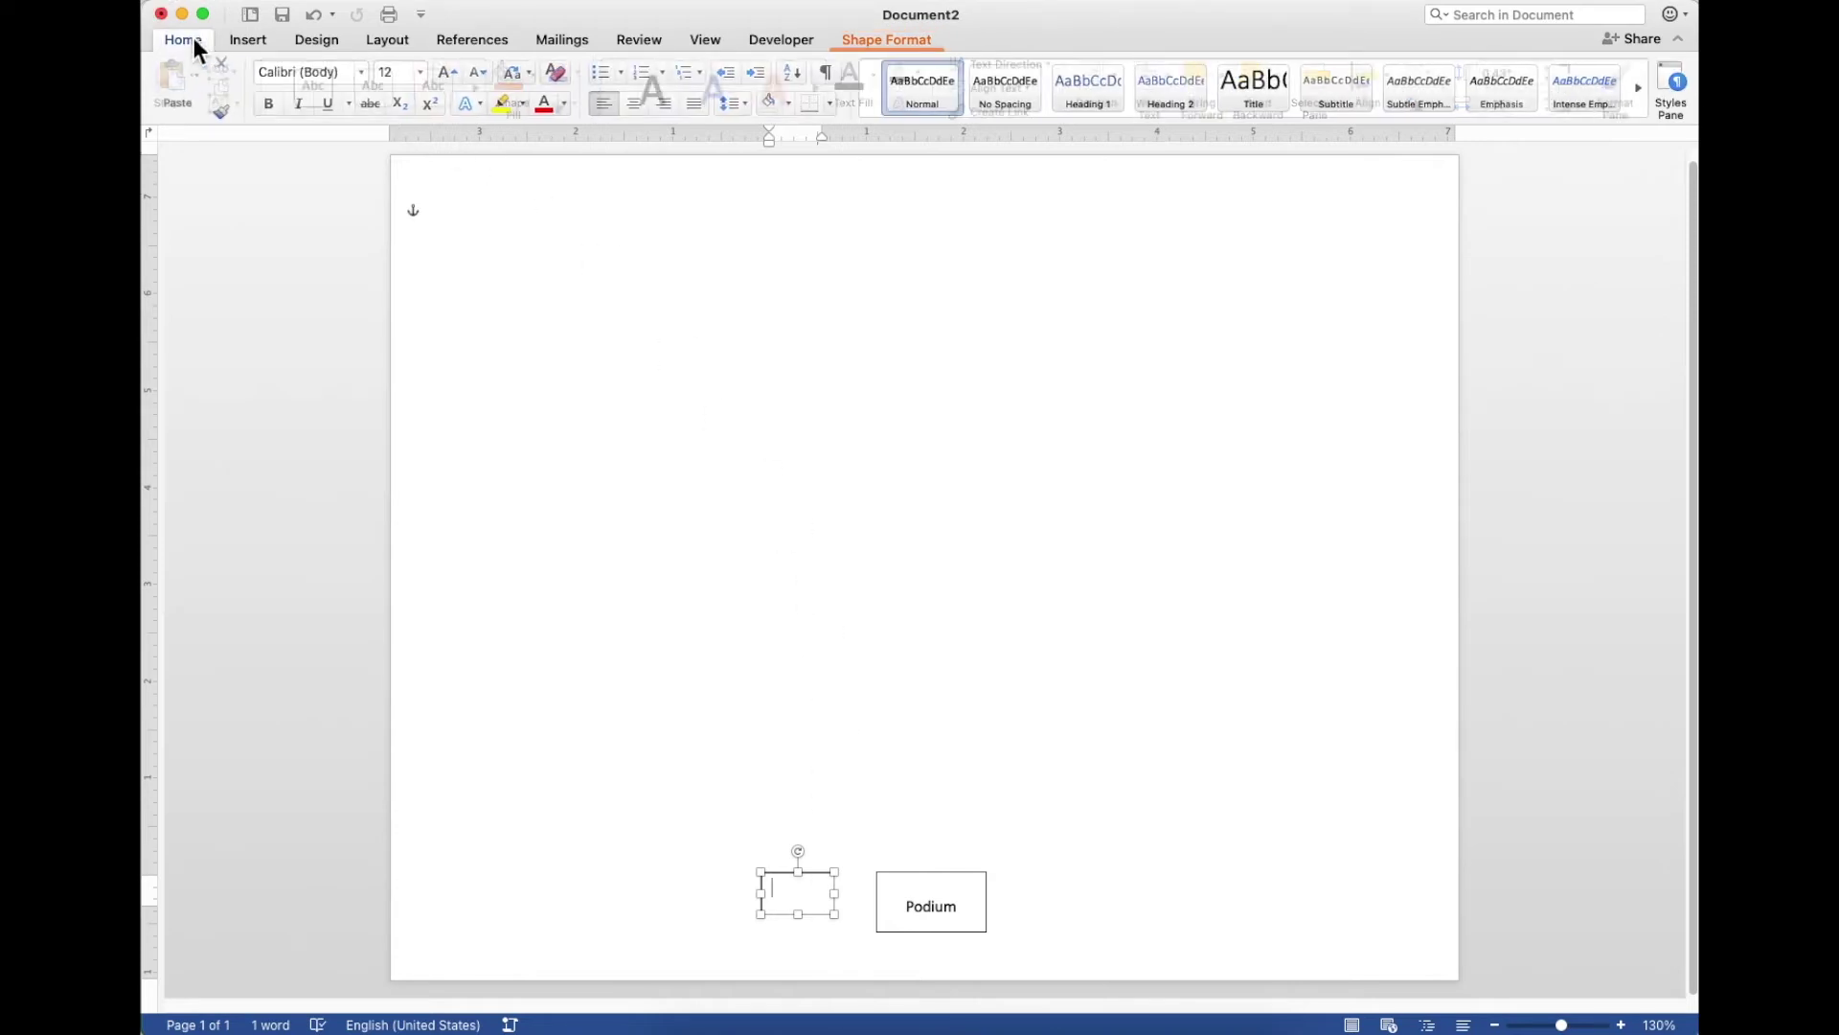
left_click(362, 77)
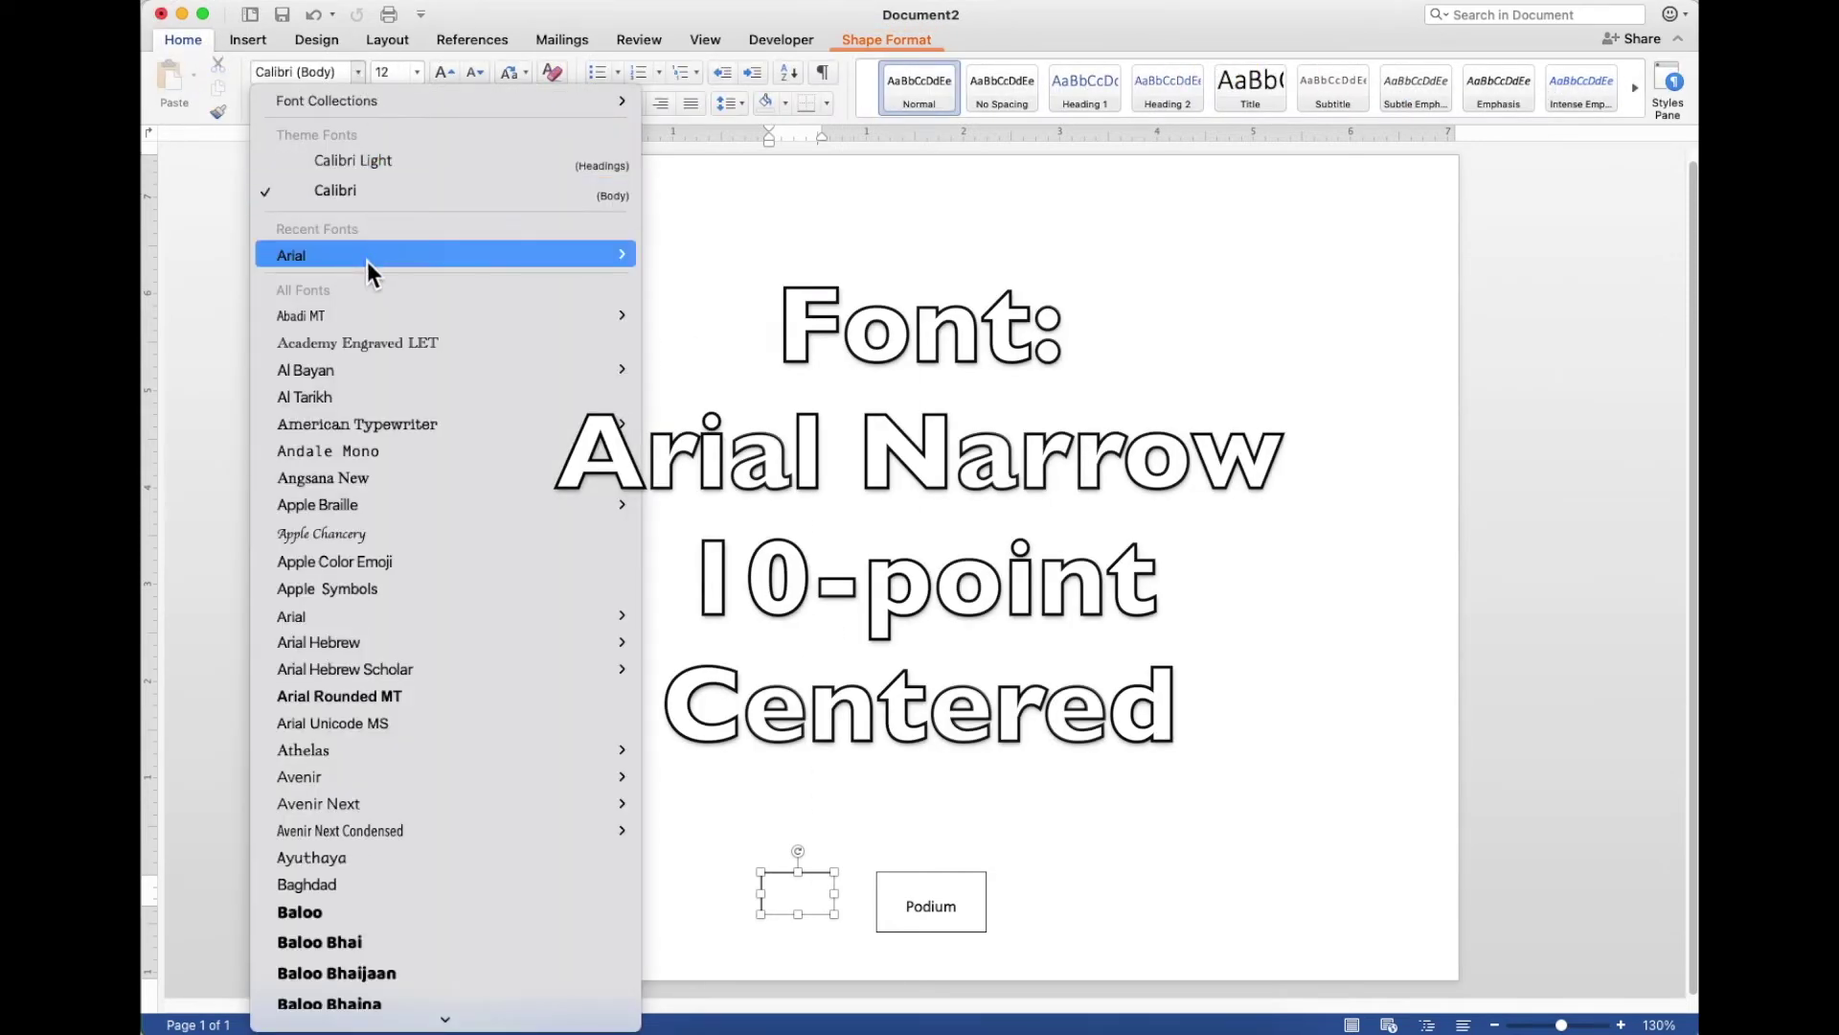
mouse_move(577, 266)
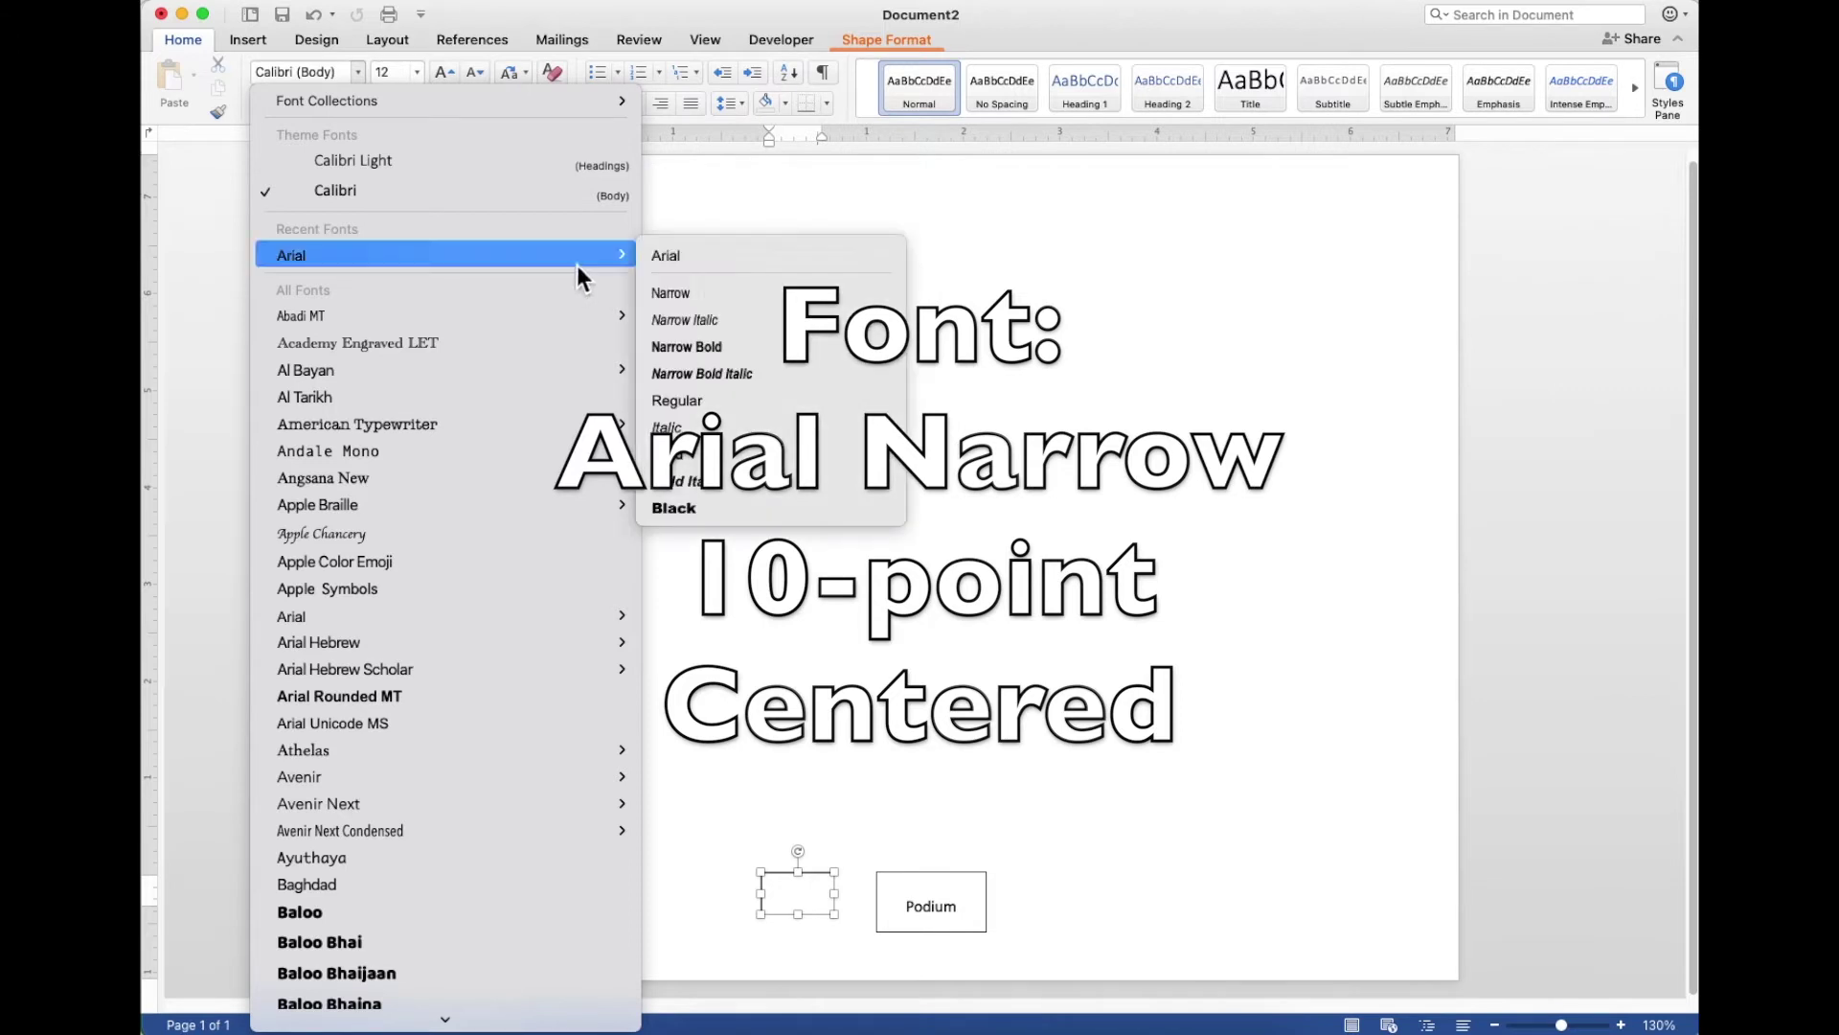
left_click(704, 297)
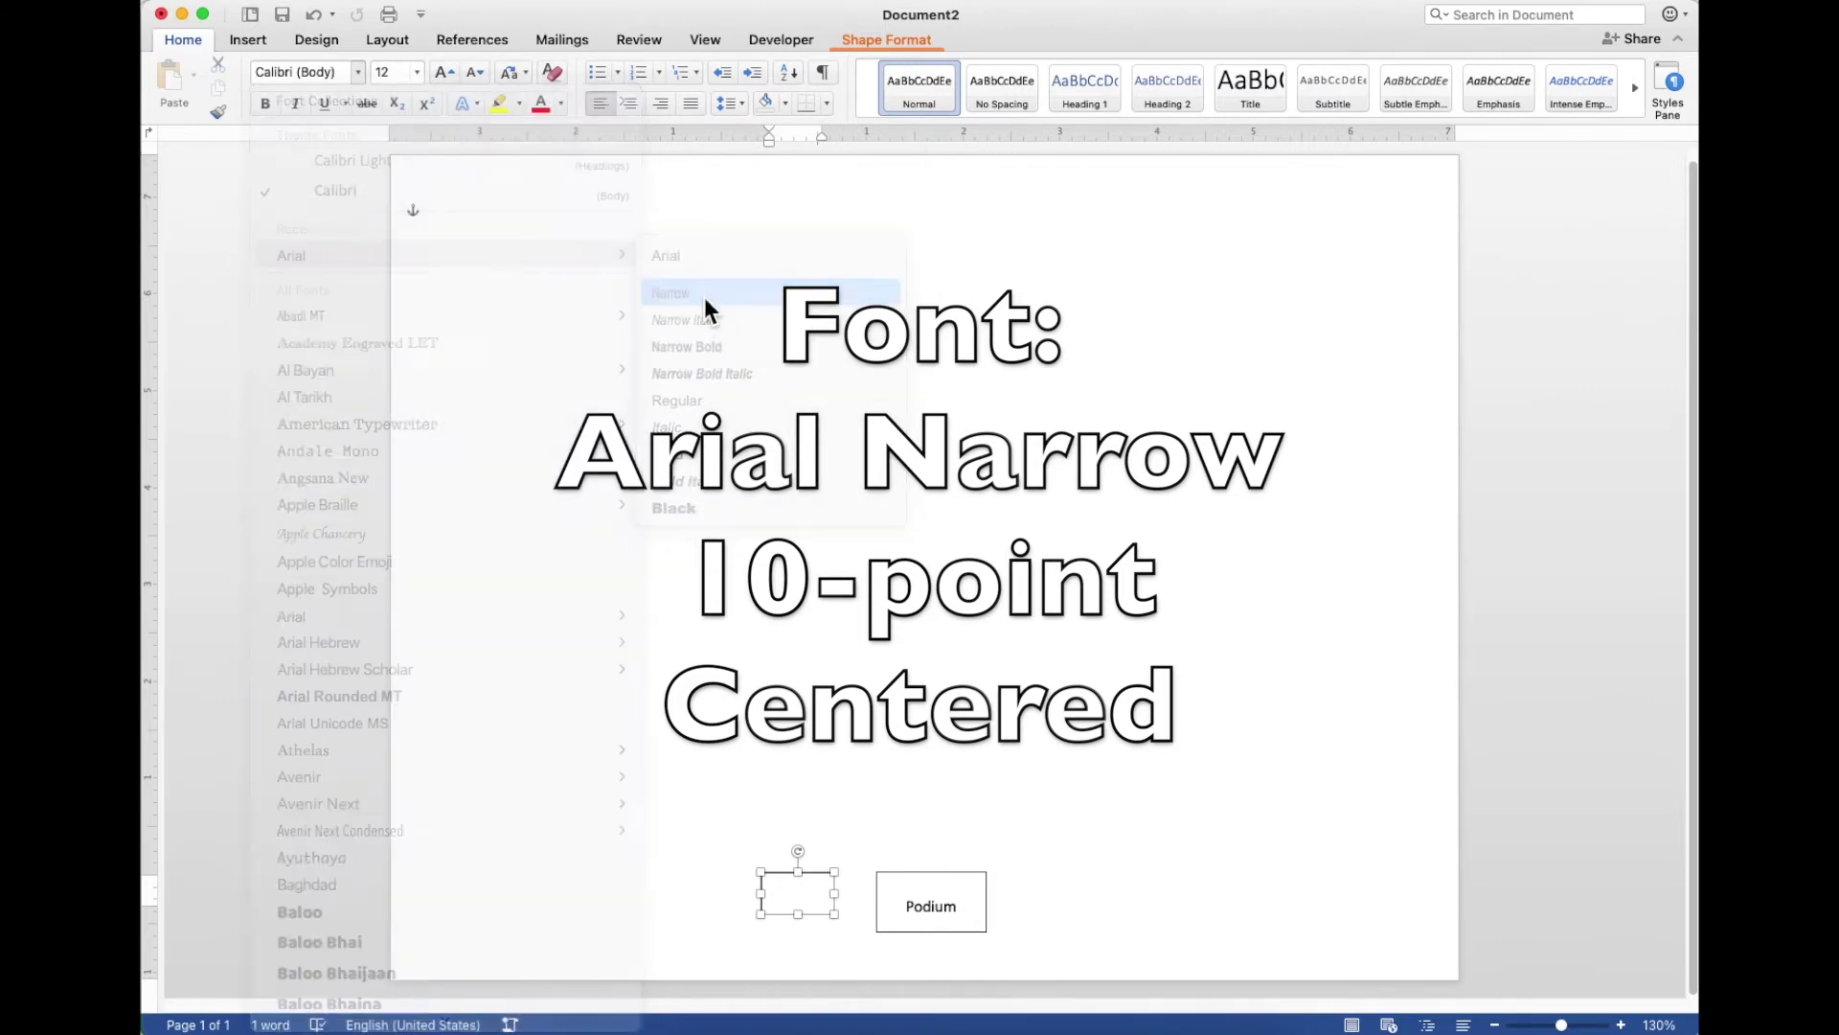
left_click(419, 74)
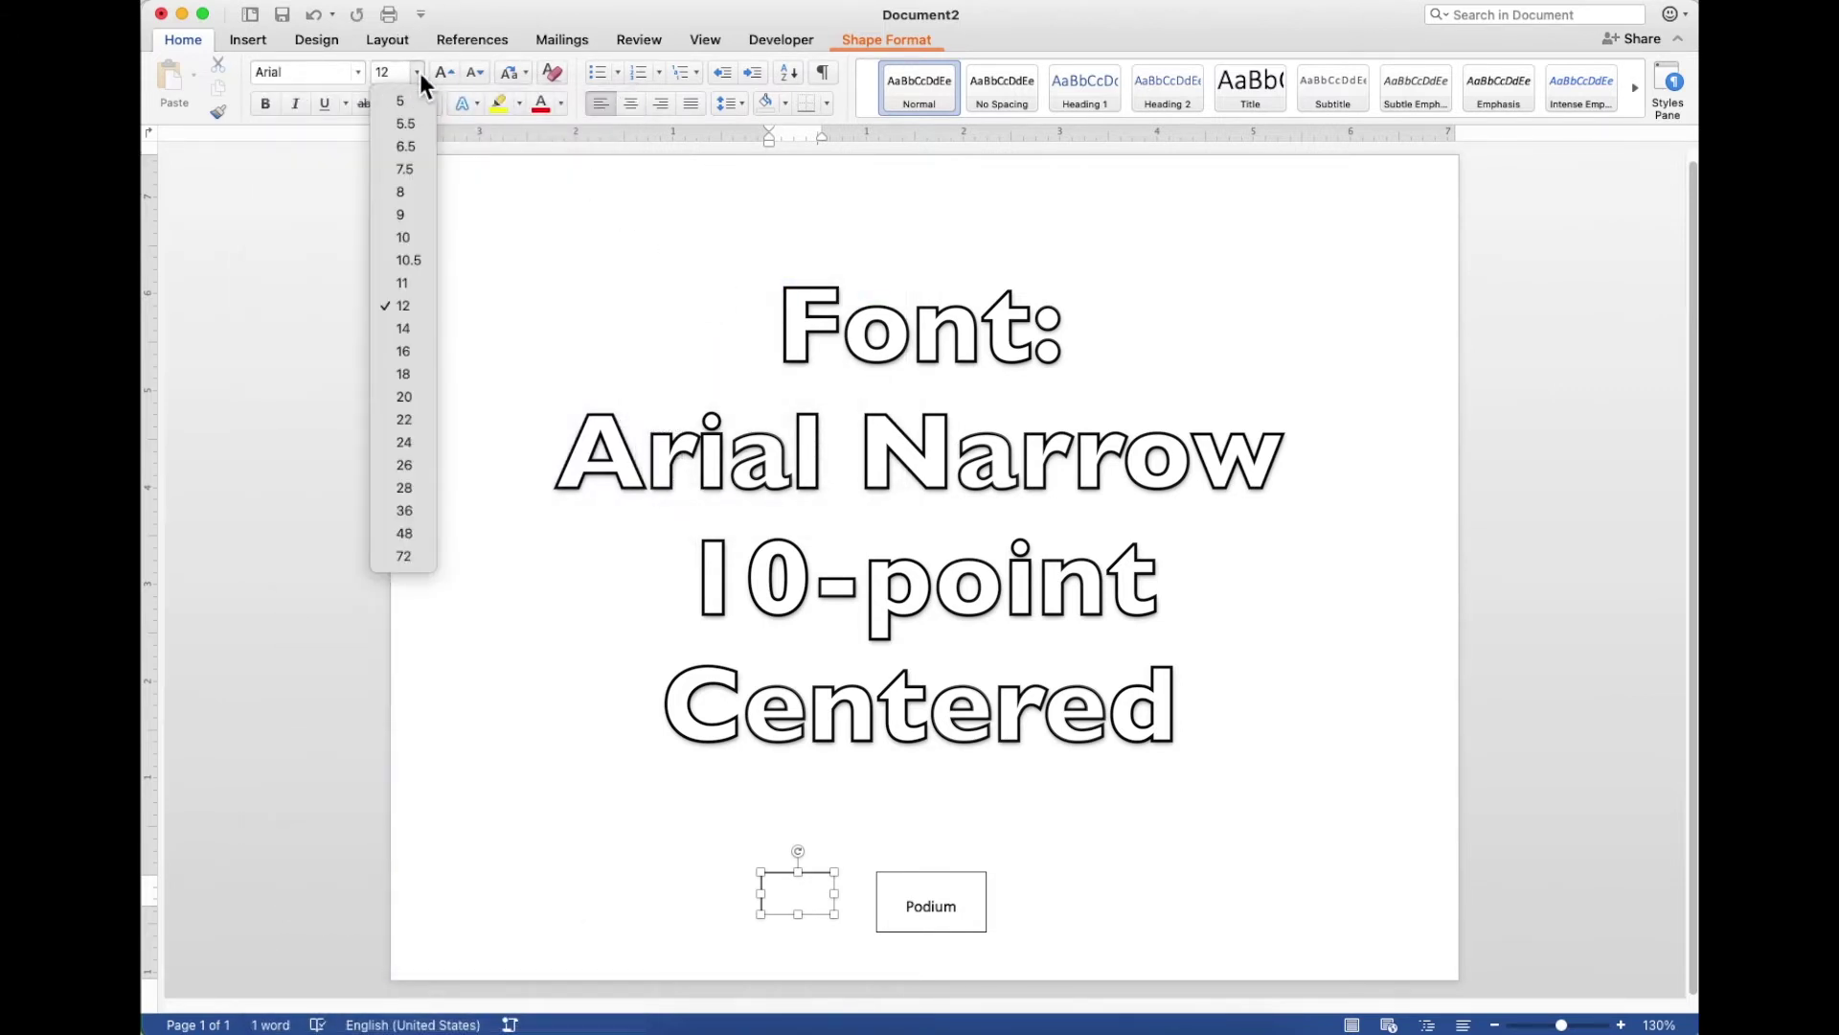
left_click(405, 237)
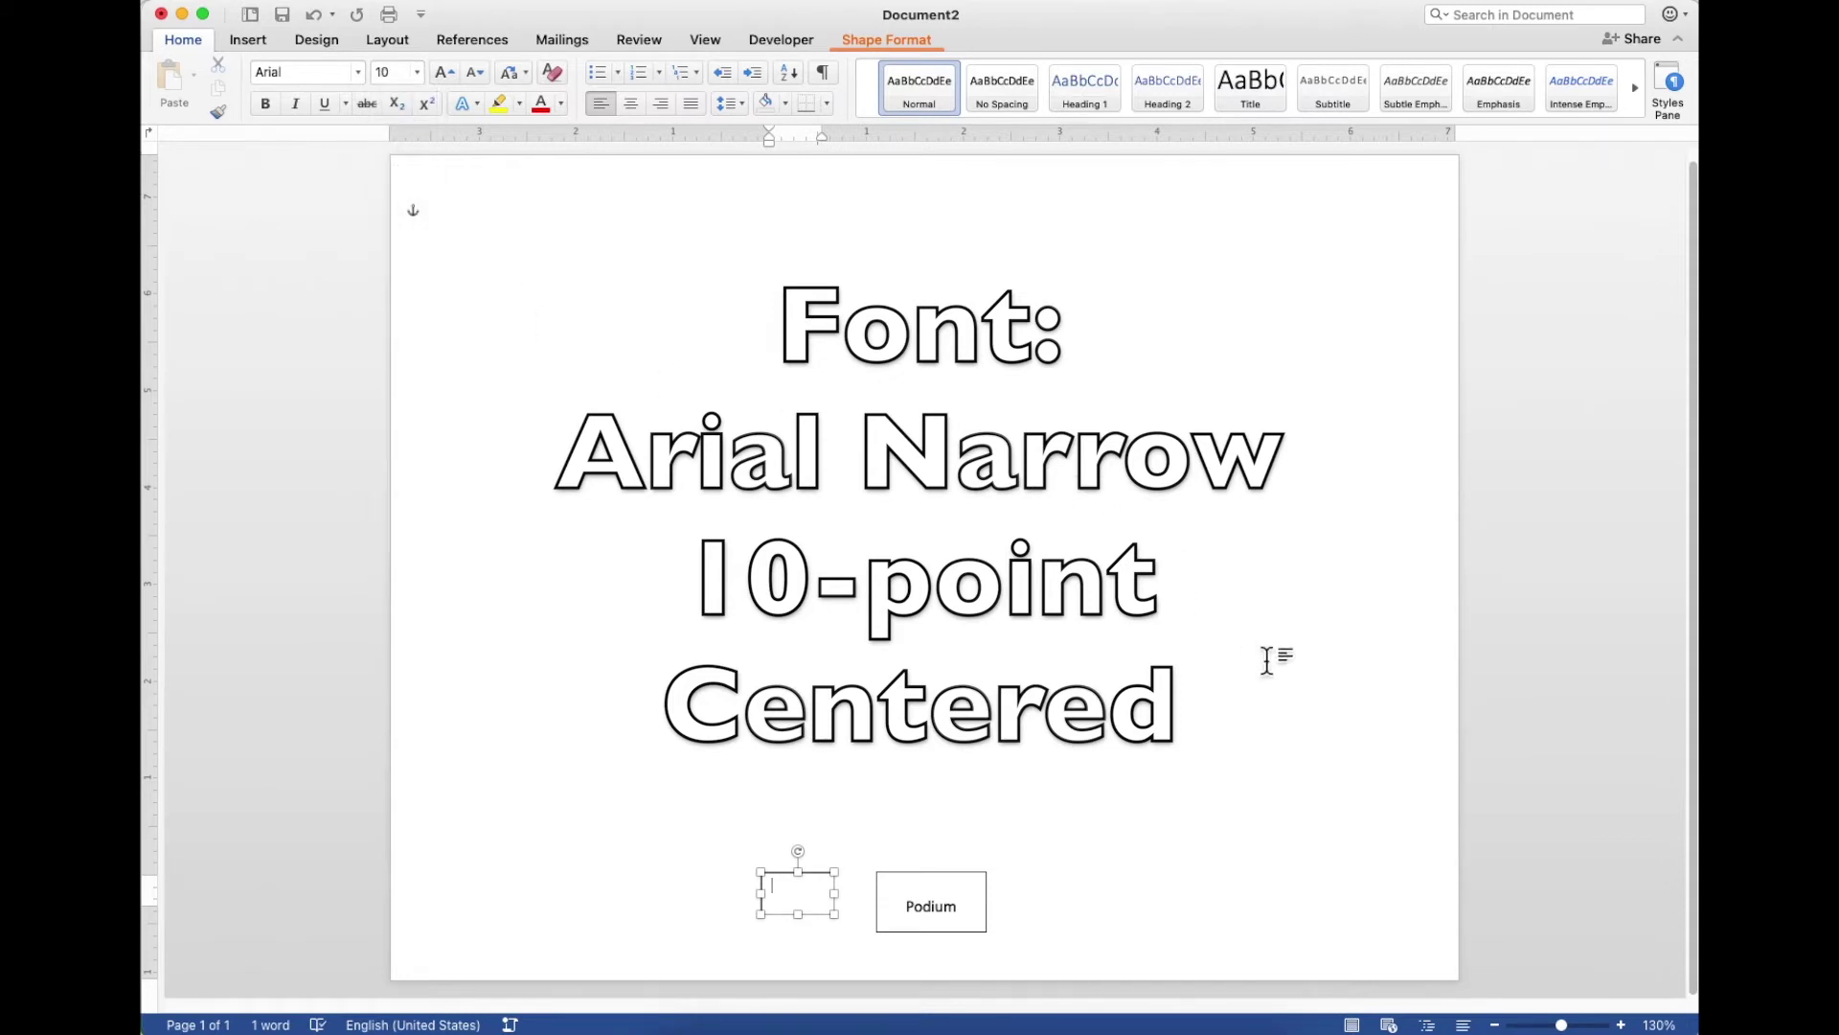
left_click(634, 102)
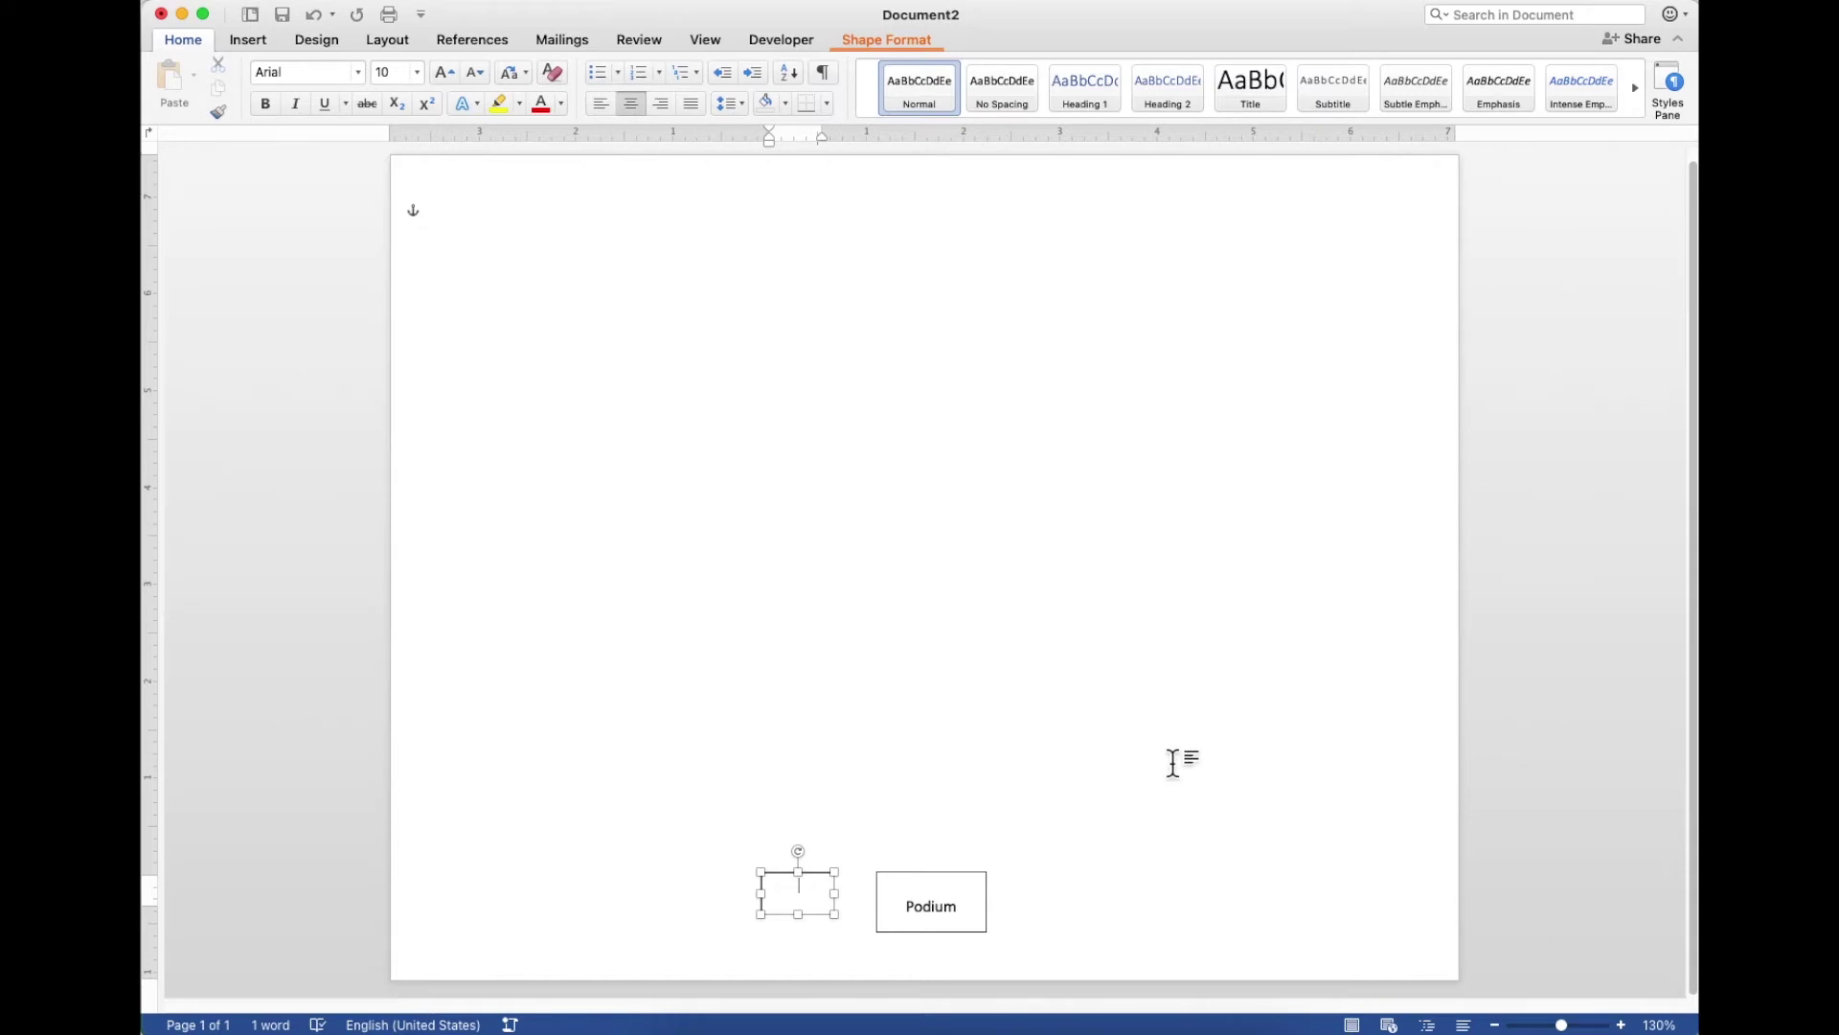
Copy the seat text box and paste several copies onto the page.
left_click(829, 891)
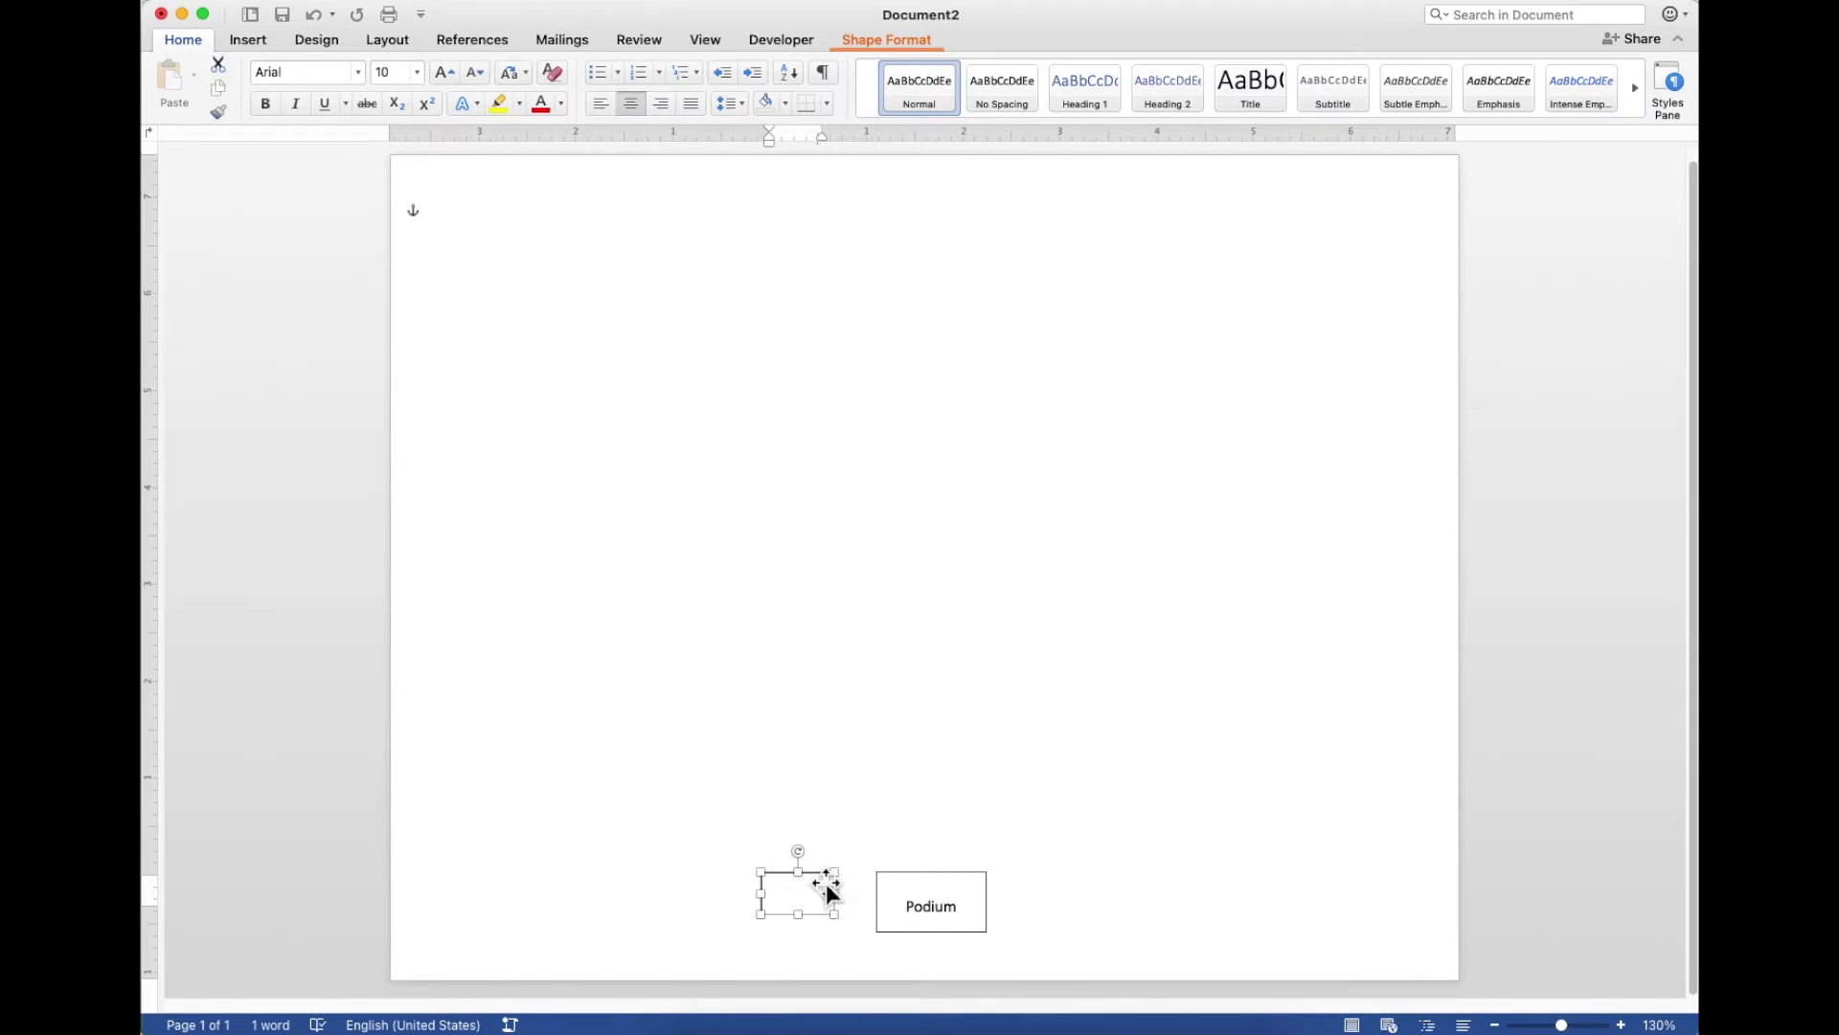
key("super+c")
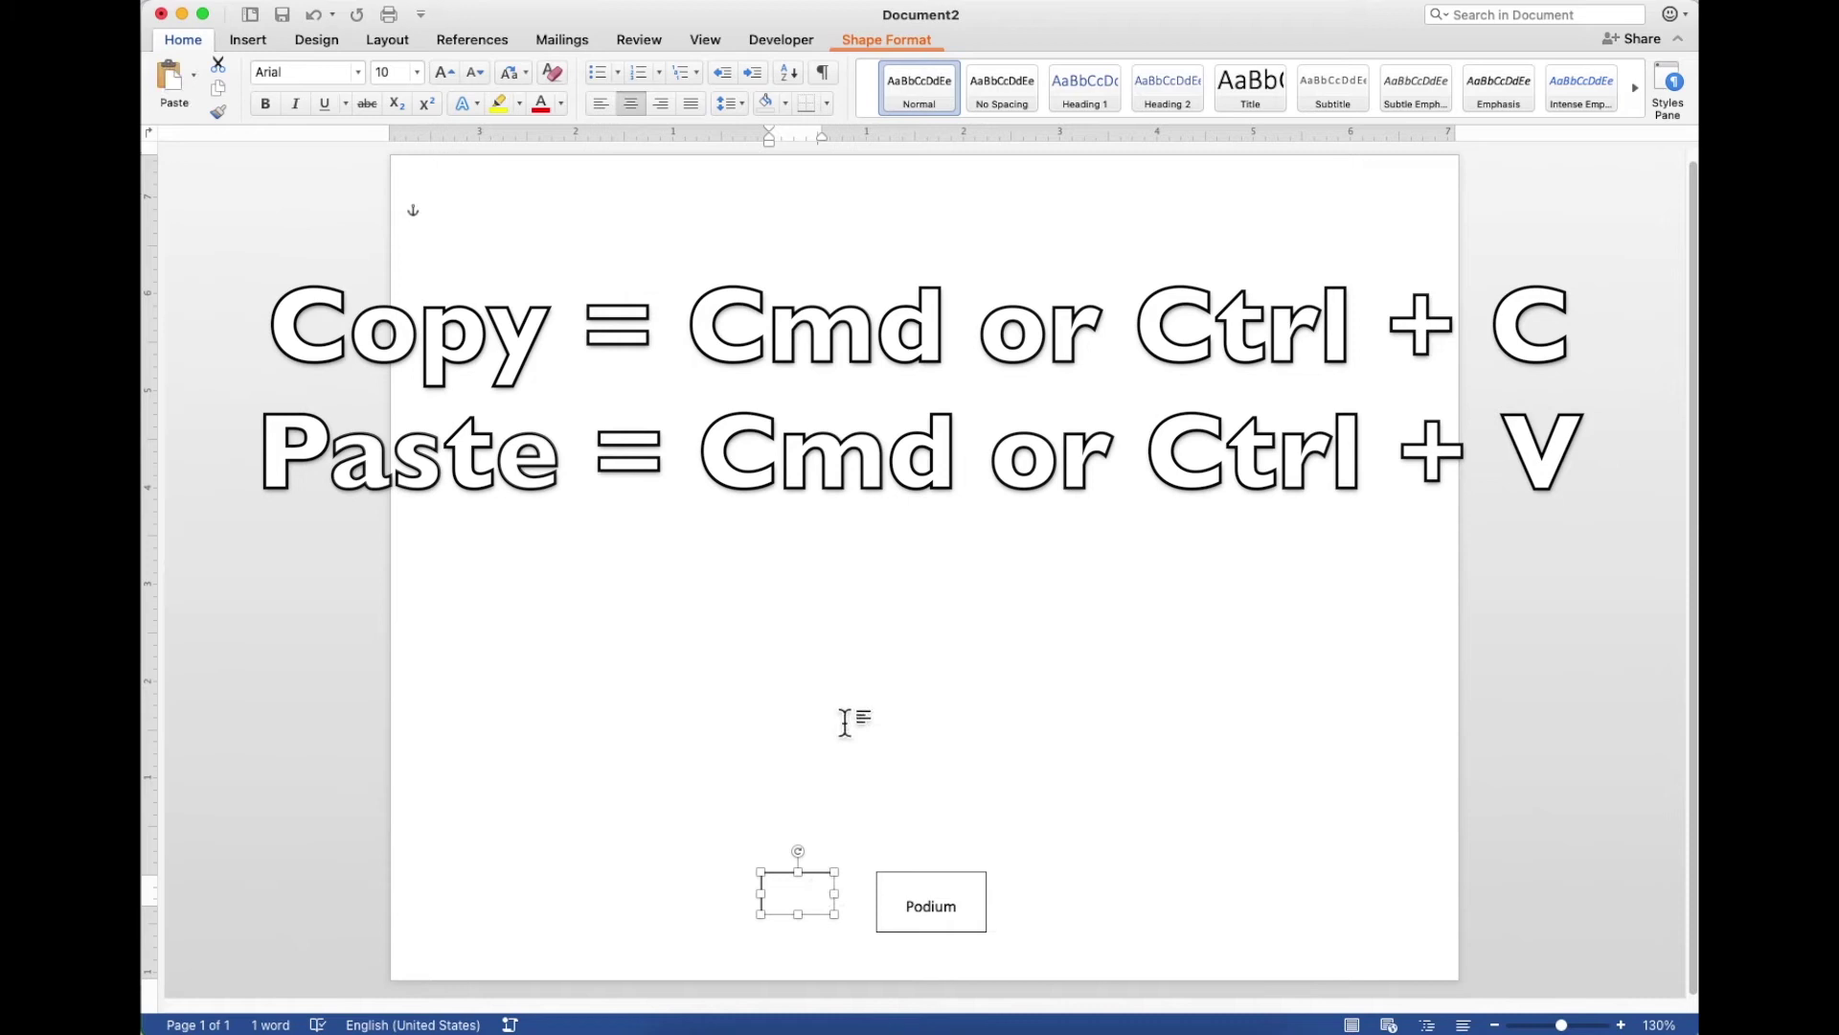
left_click(866, 630)
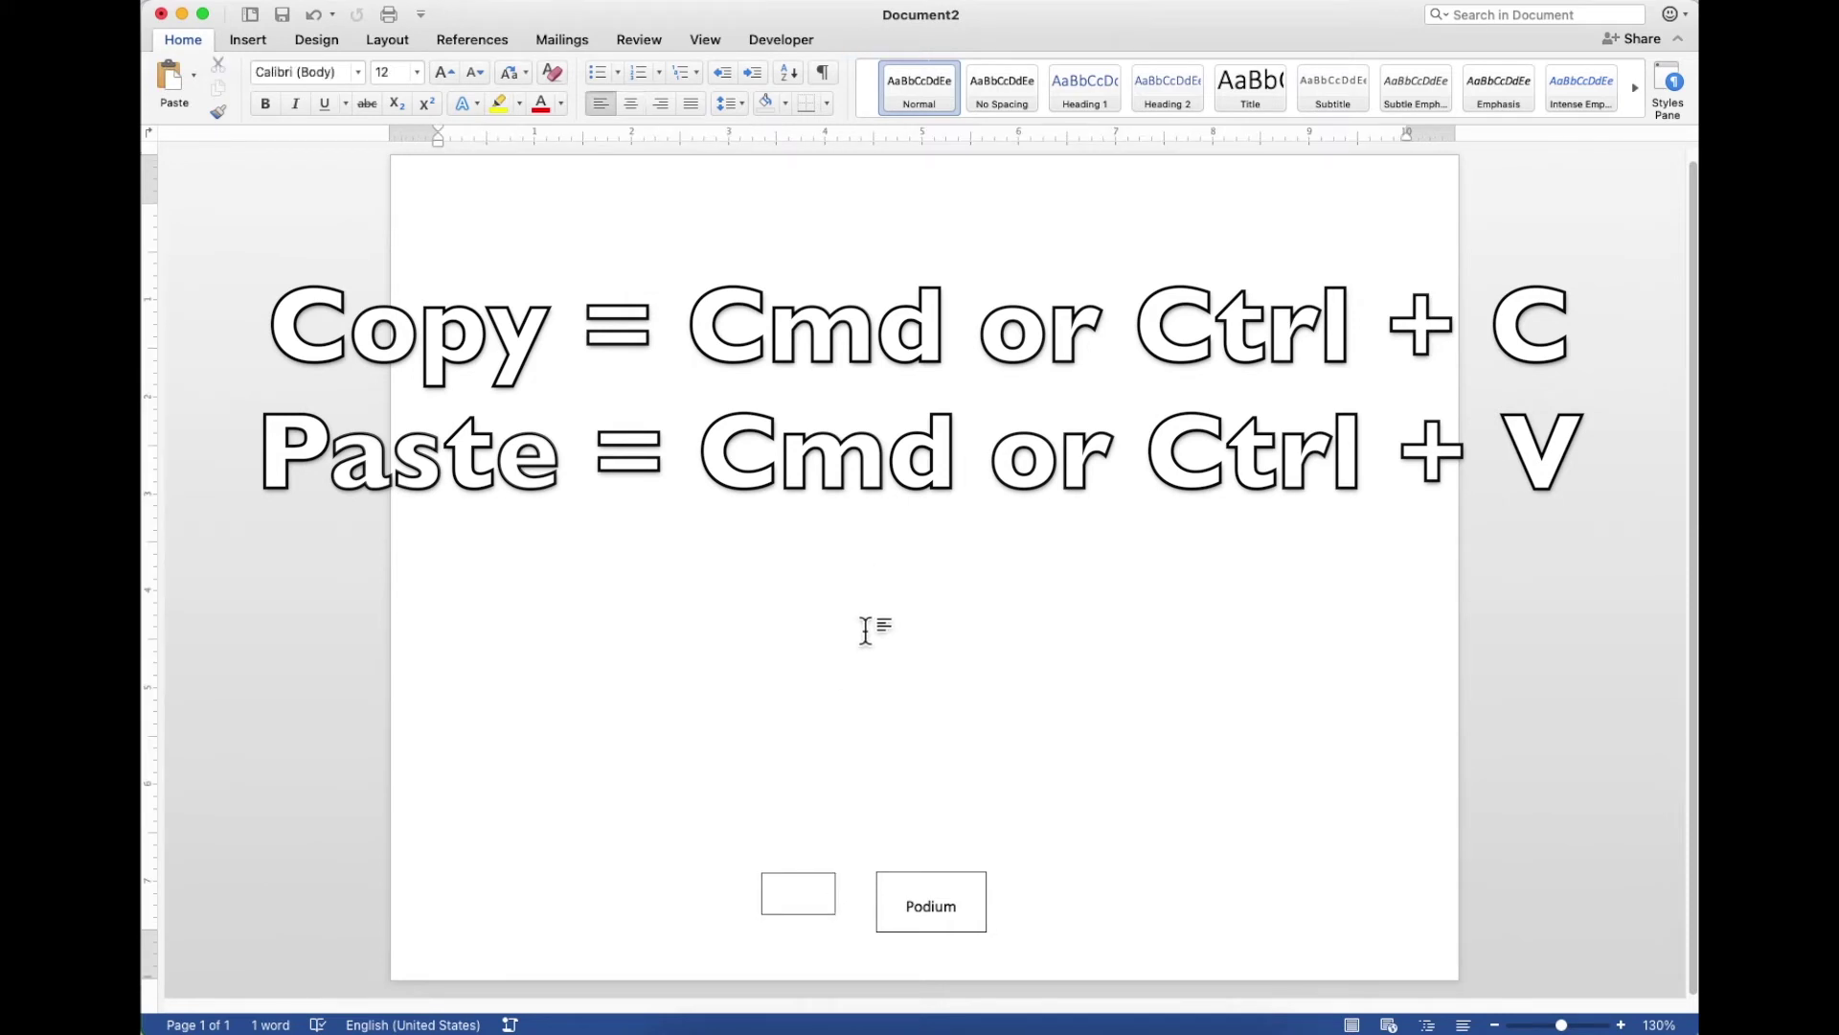
key("super+v")
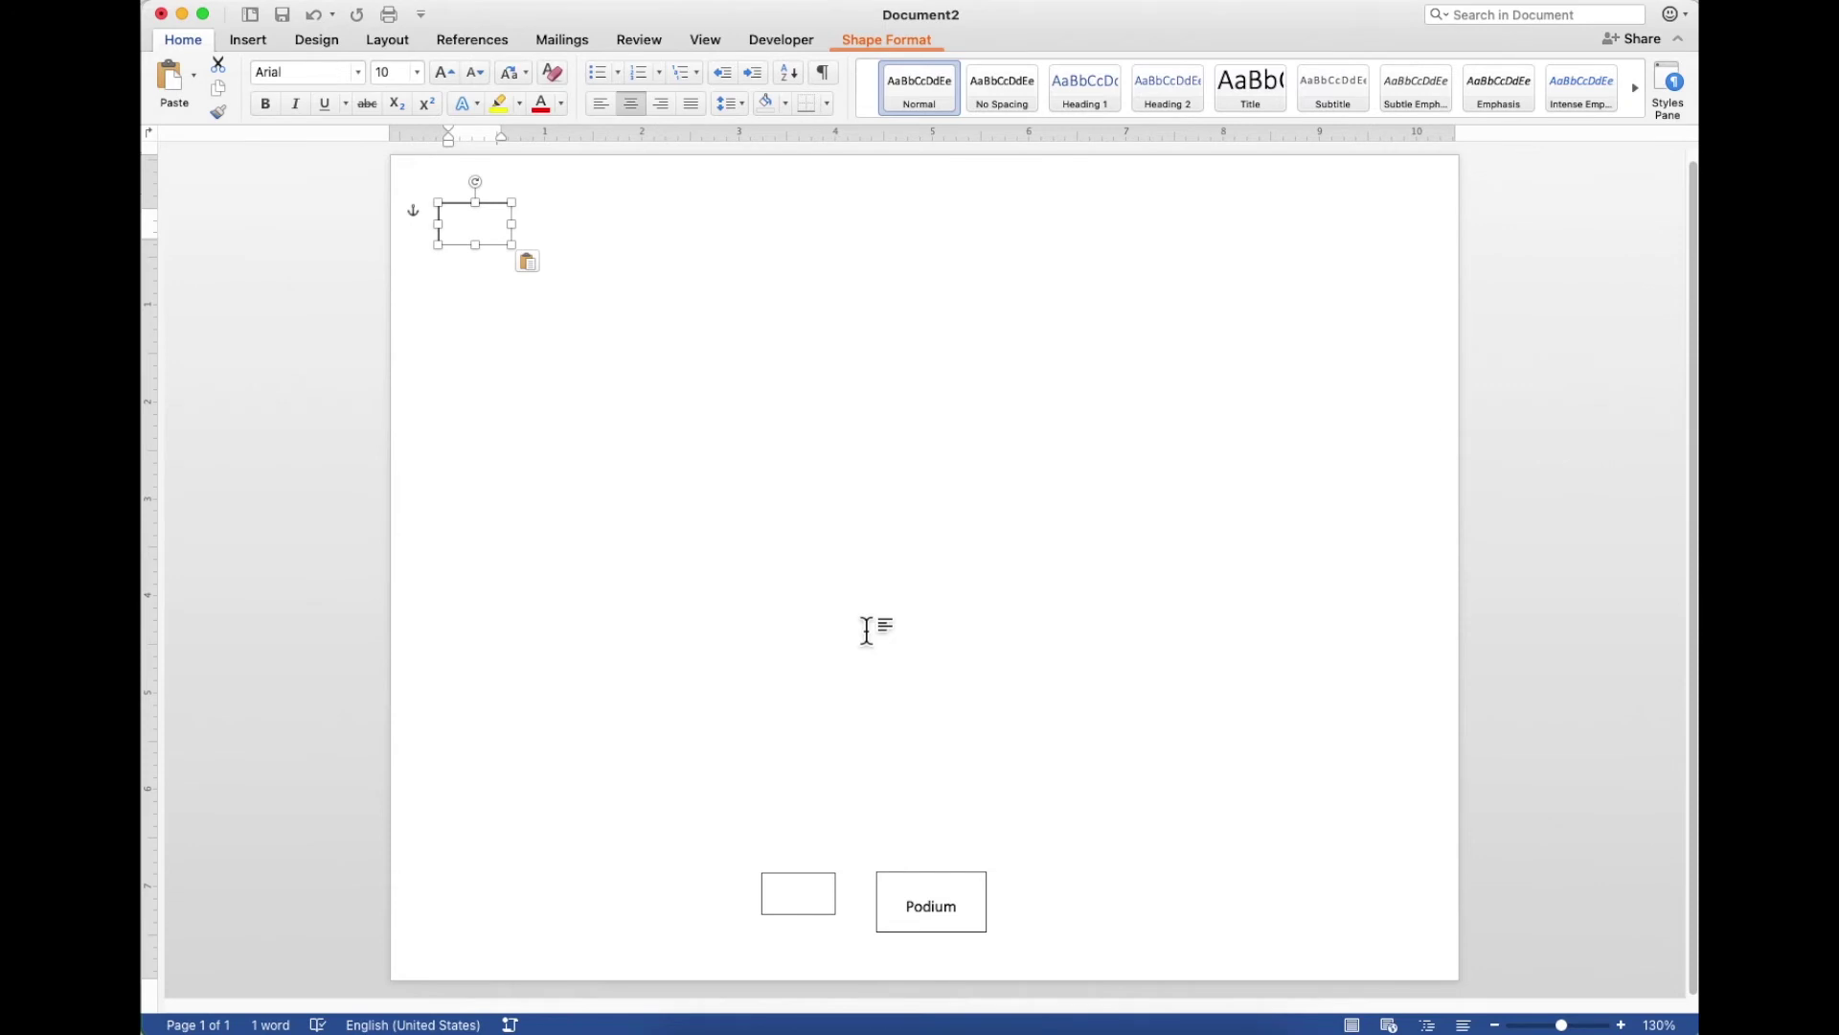
key("super+v")
key("super+v")
key("super+v")
key("super+v")
key("super+v")
key("super+v")
key("super+v")
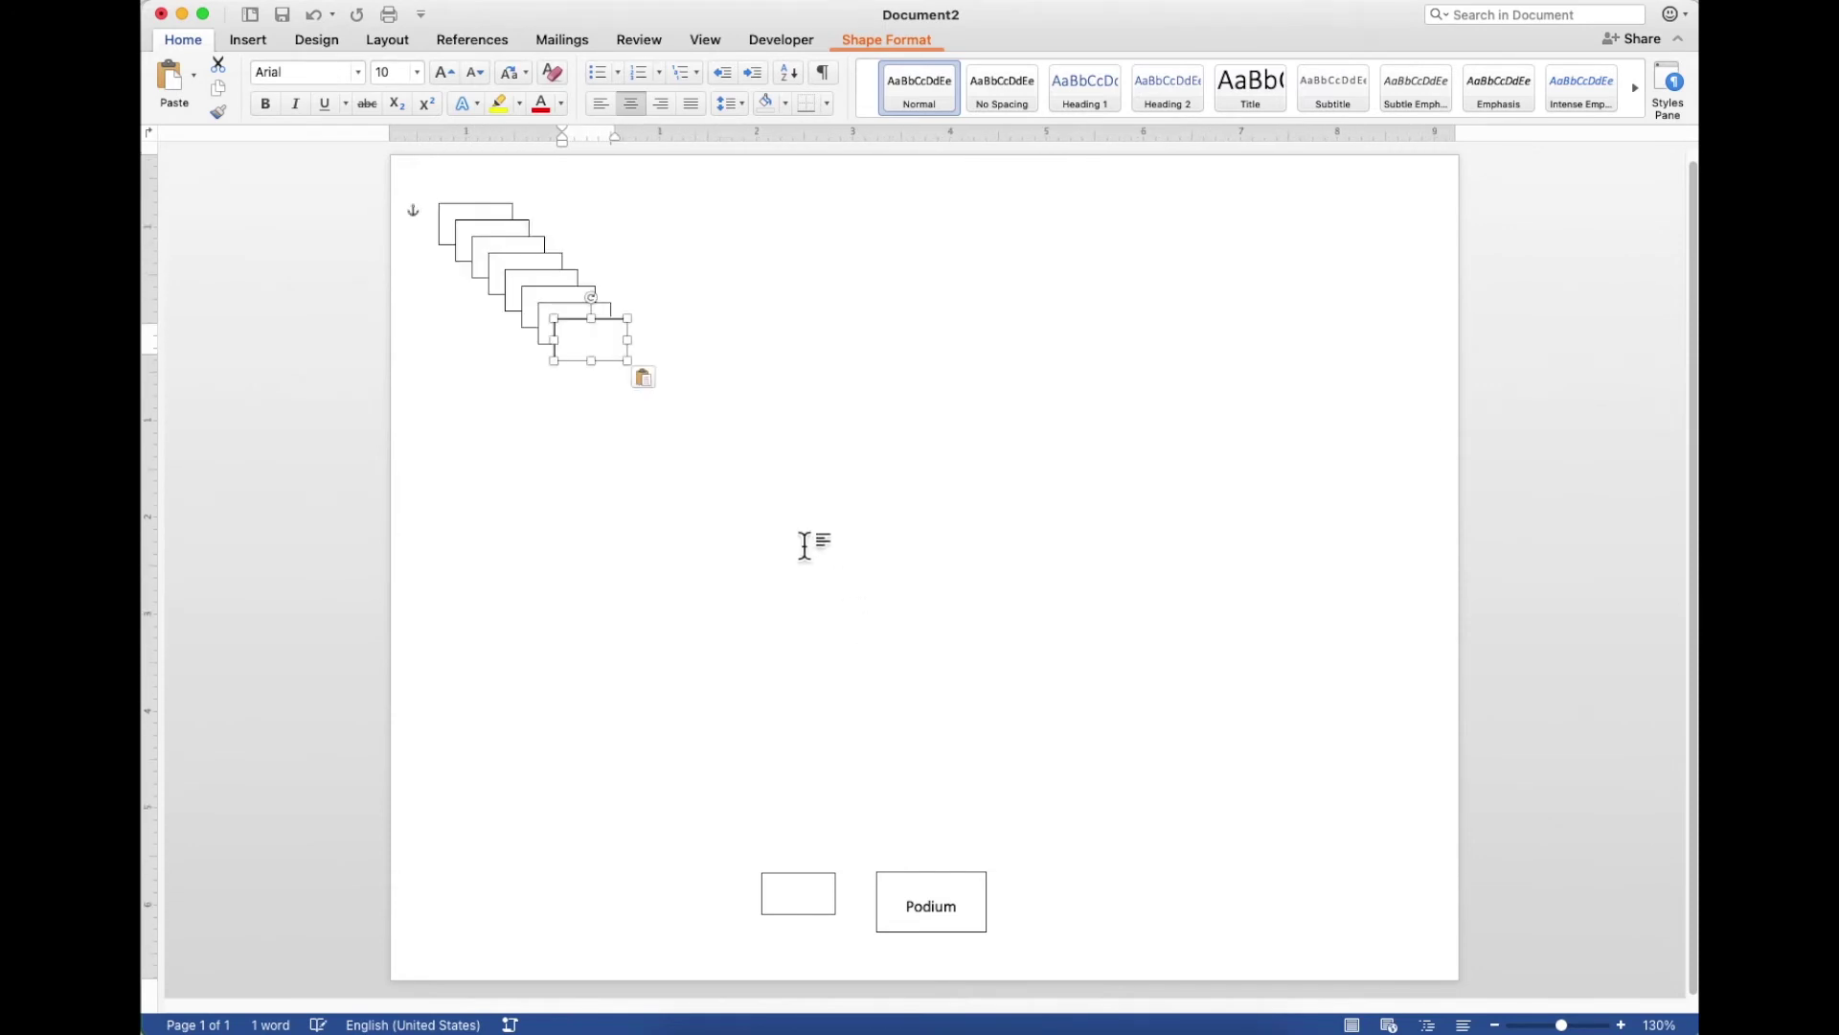
Drag pasted rectangles into seat pairs left of and above the Podium box.
left_click_drag(618, 366, 822, 864)
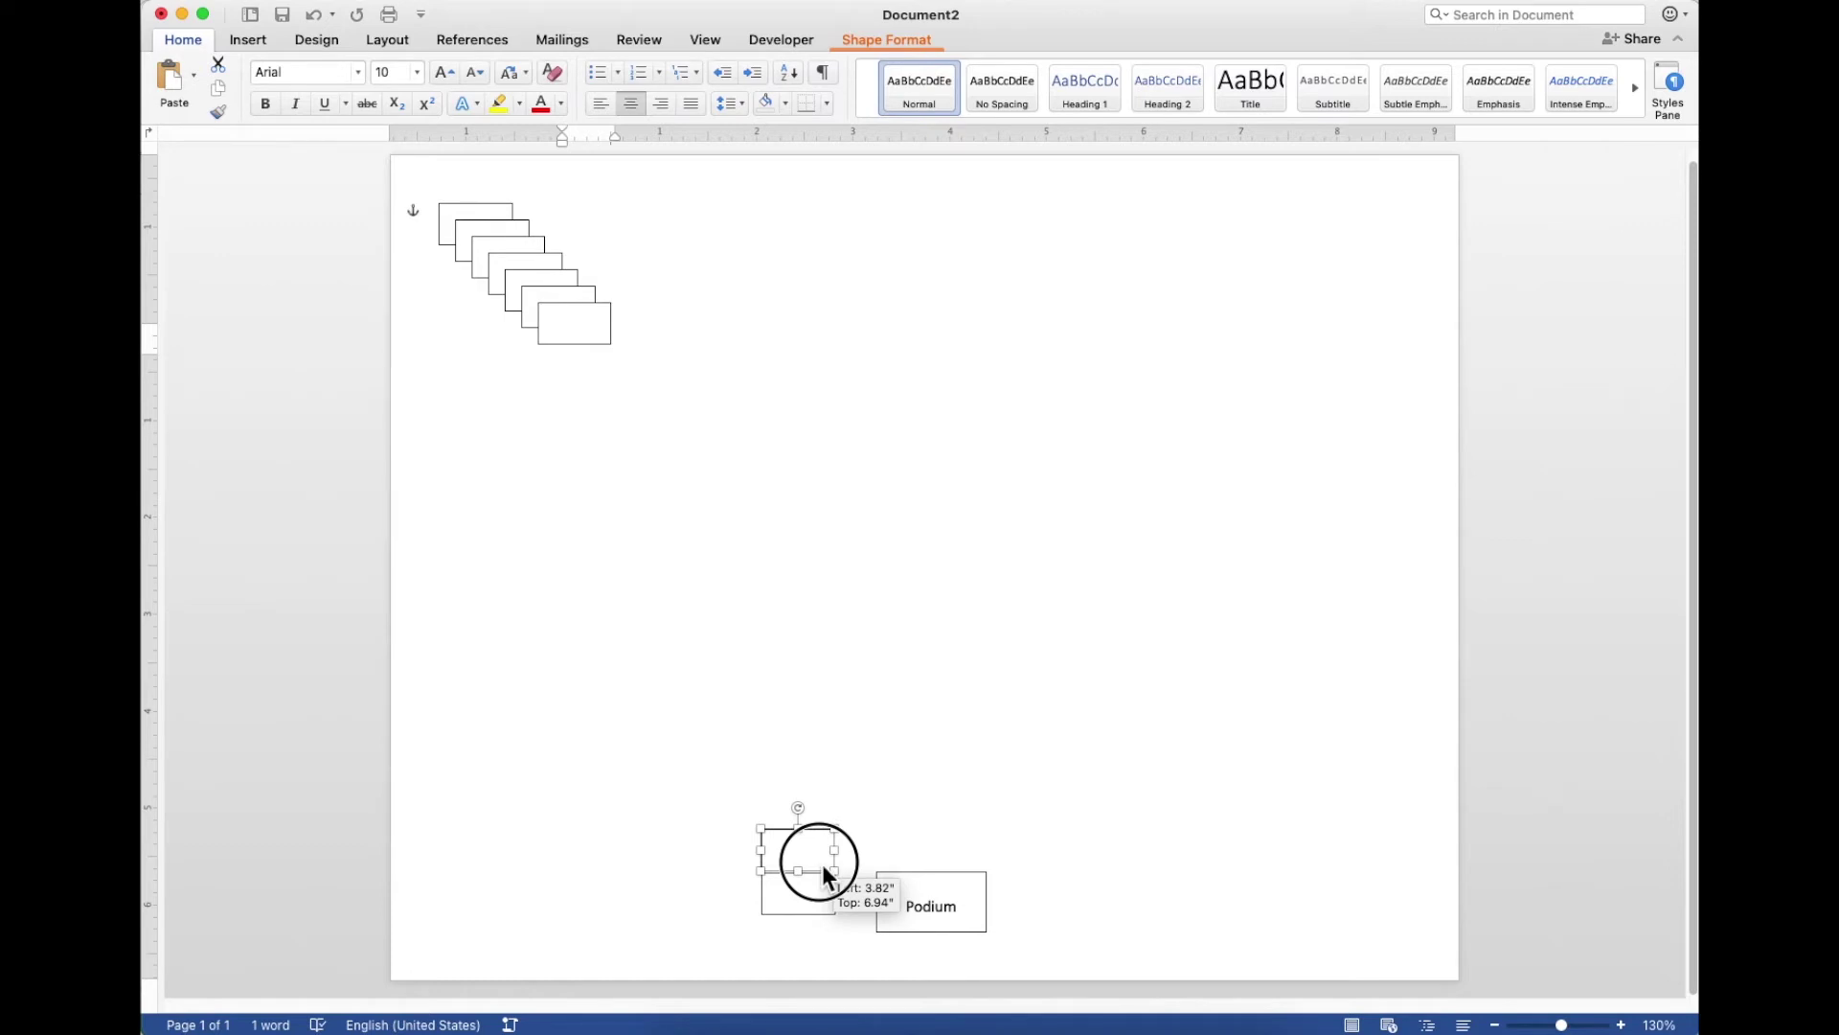
left_click_drag(822, 864, 822, 864)
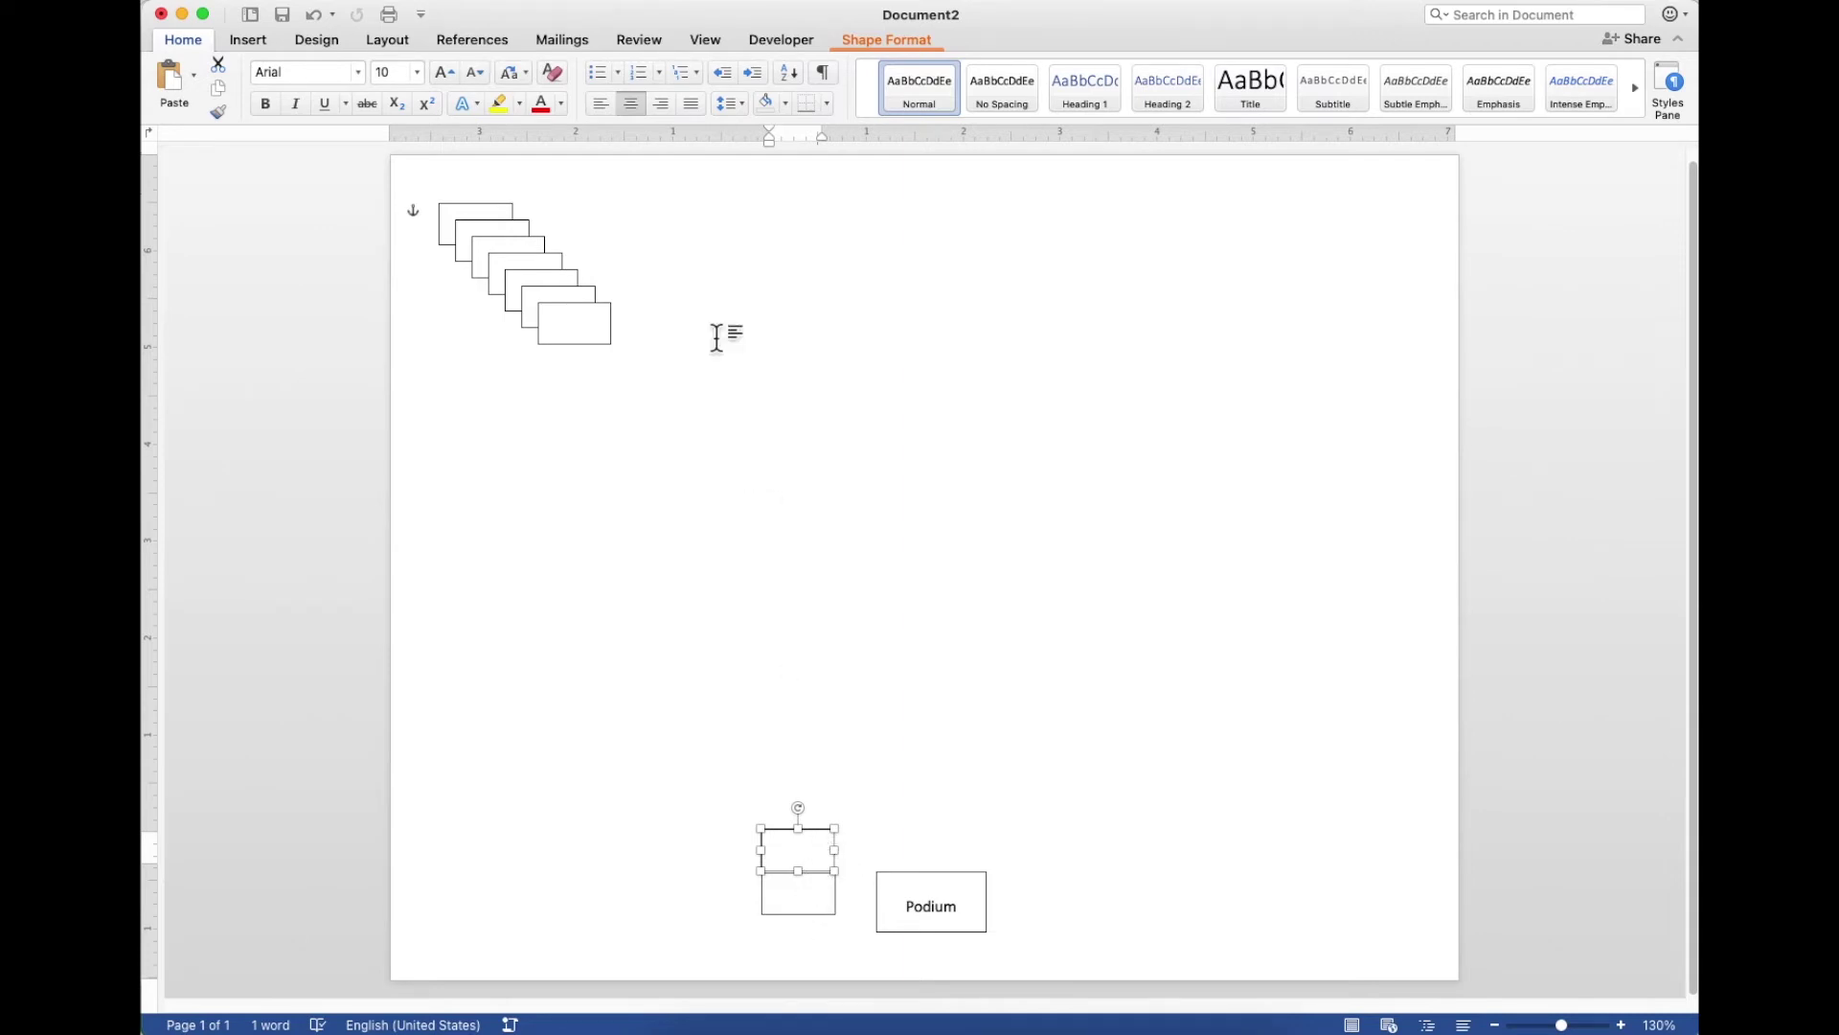
left_click_drag(596, 332, 851, 778)
left_click_drag(570, 322, 866, 739)
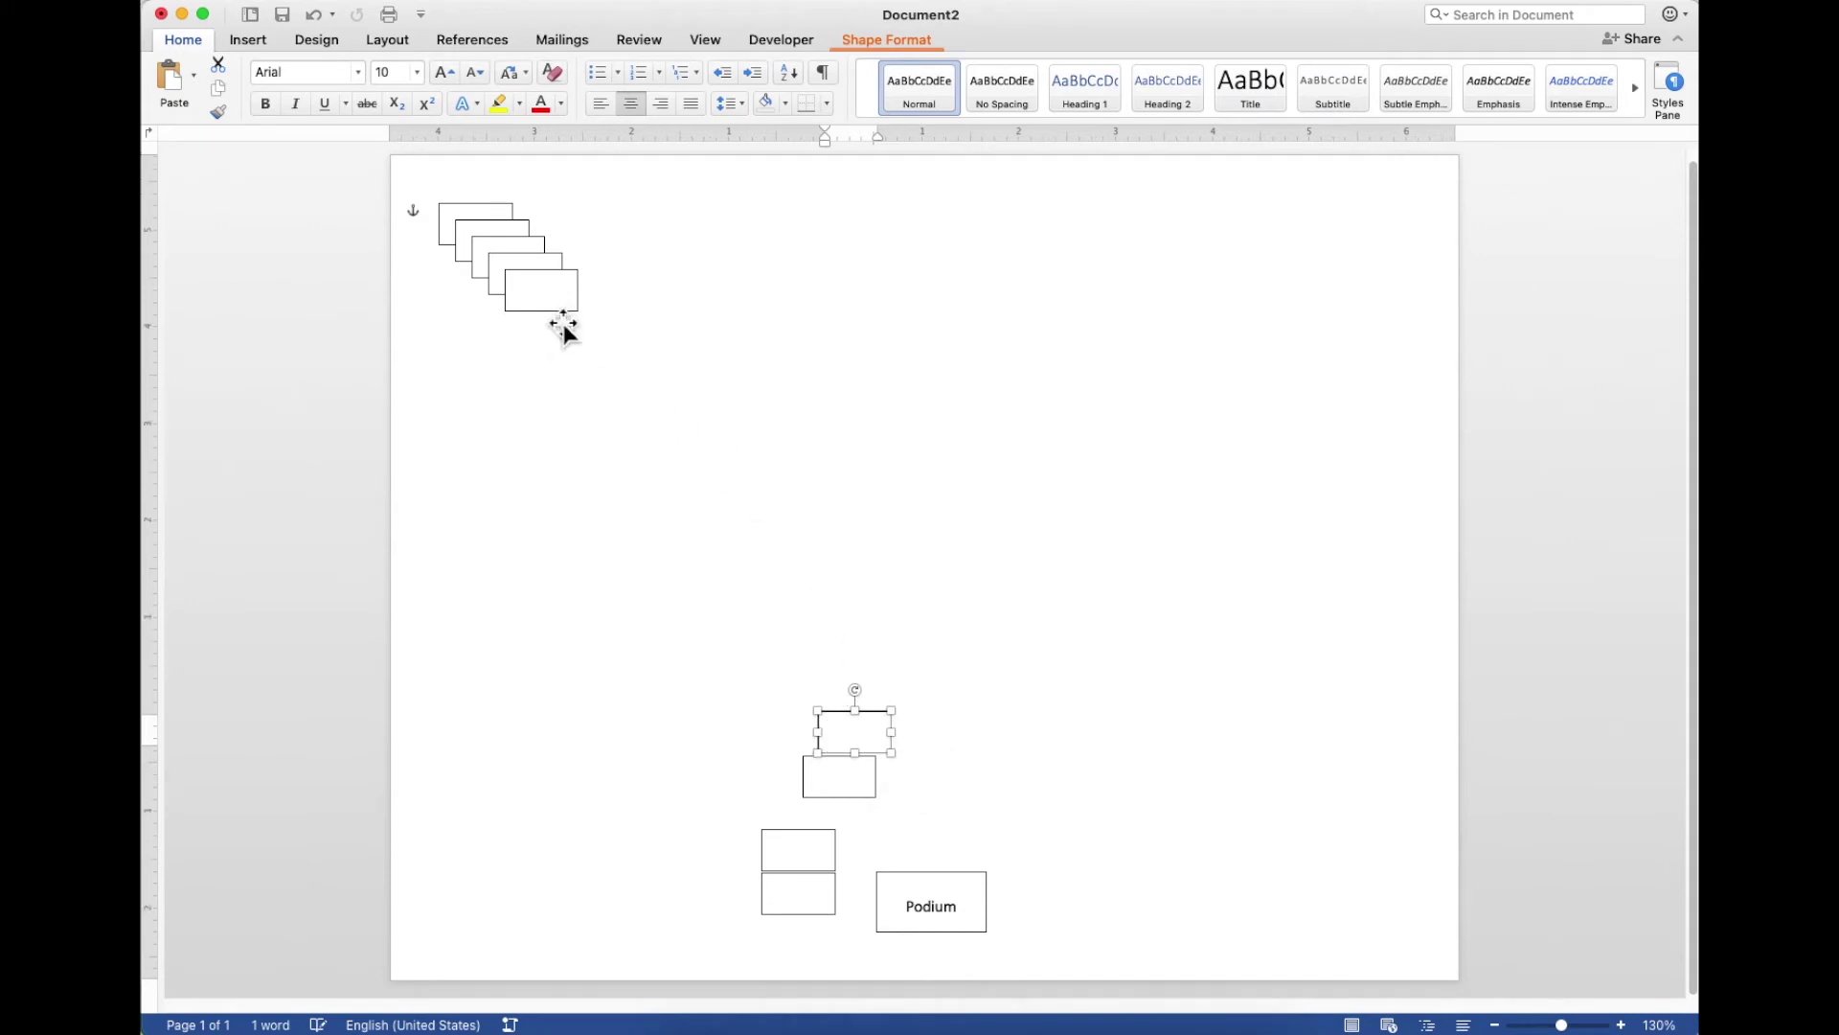
left_click_drag(561, 301, 1004, 745)
left_click_drag(538, 279, 1031, 776)
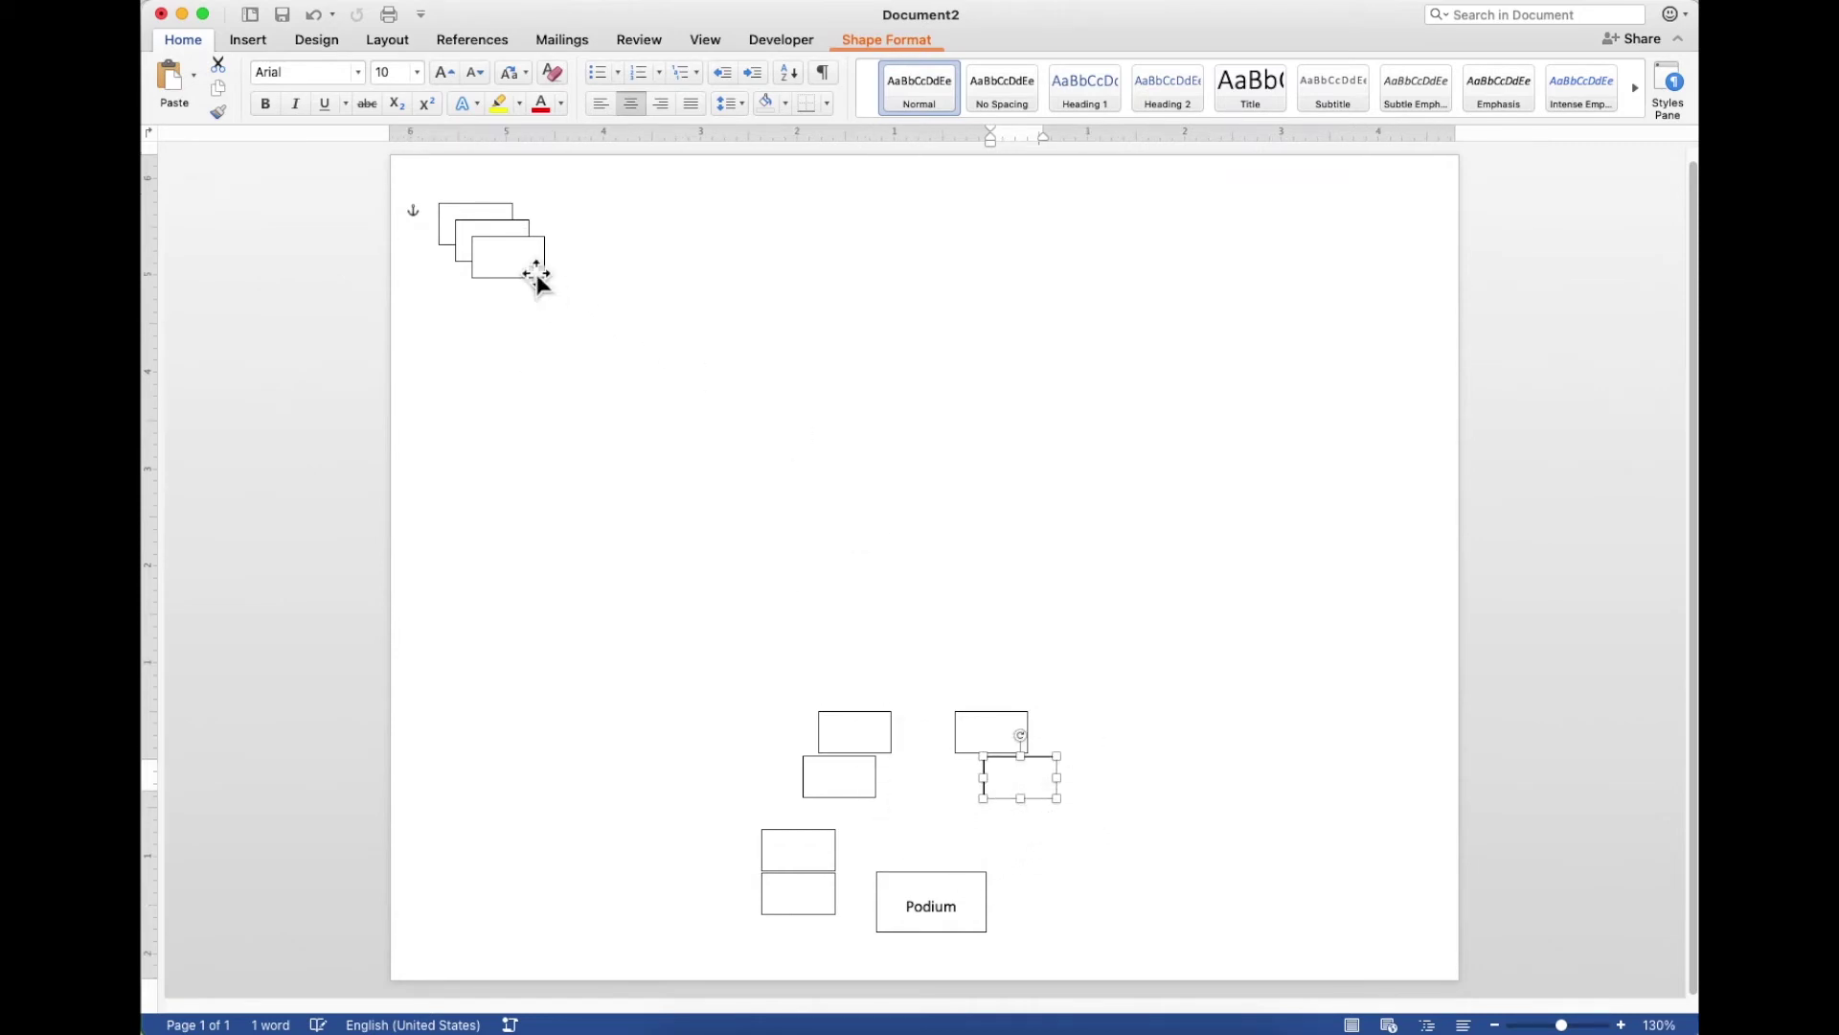
Place the last pair of rectangles right of Podium and deselect the shapes.
left_click_drag(538, 278, 1118, 866)
left_click_drag(509, 256, 1109, 908)
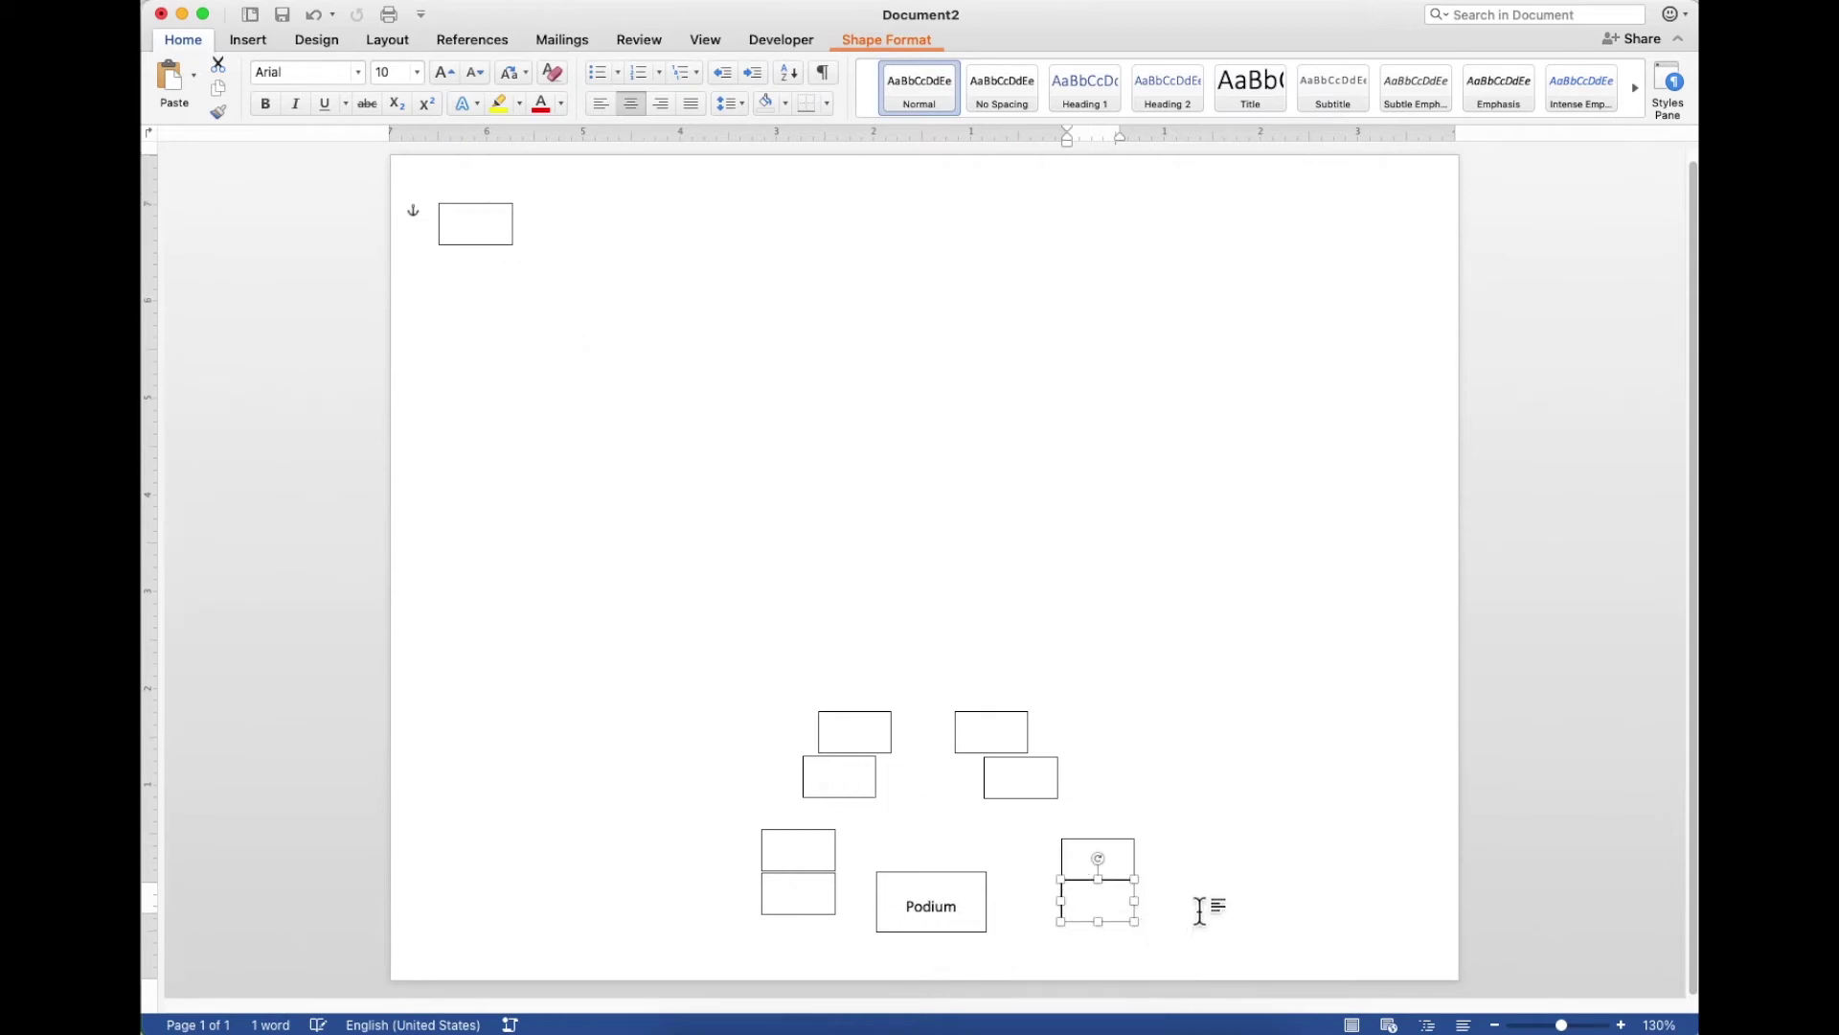
left_click(1214, 872)
left_click(1101, 915)
left_click(1294, 718)
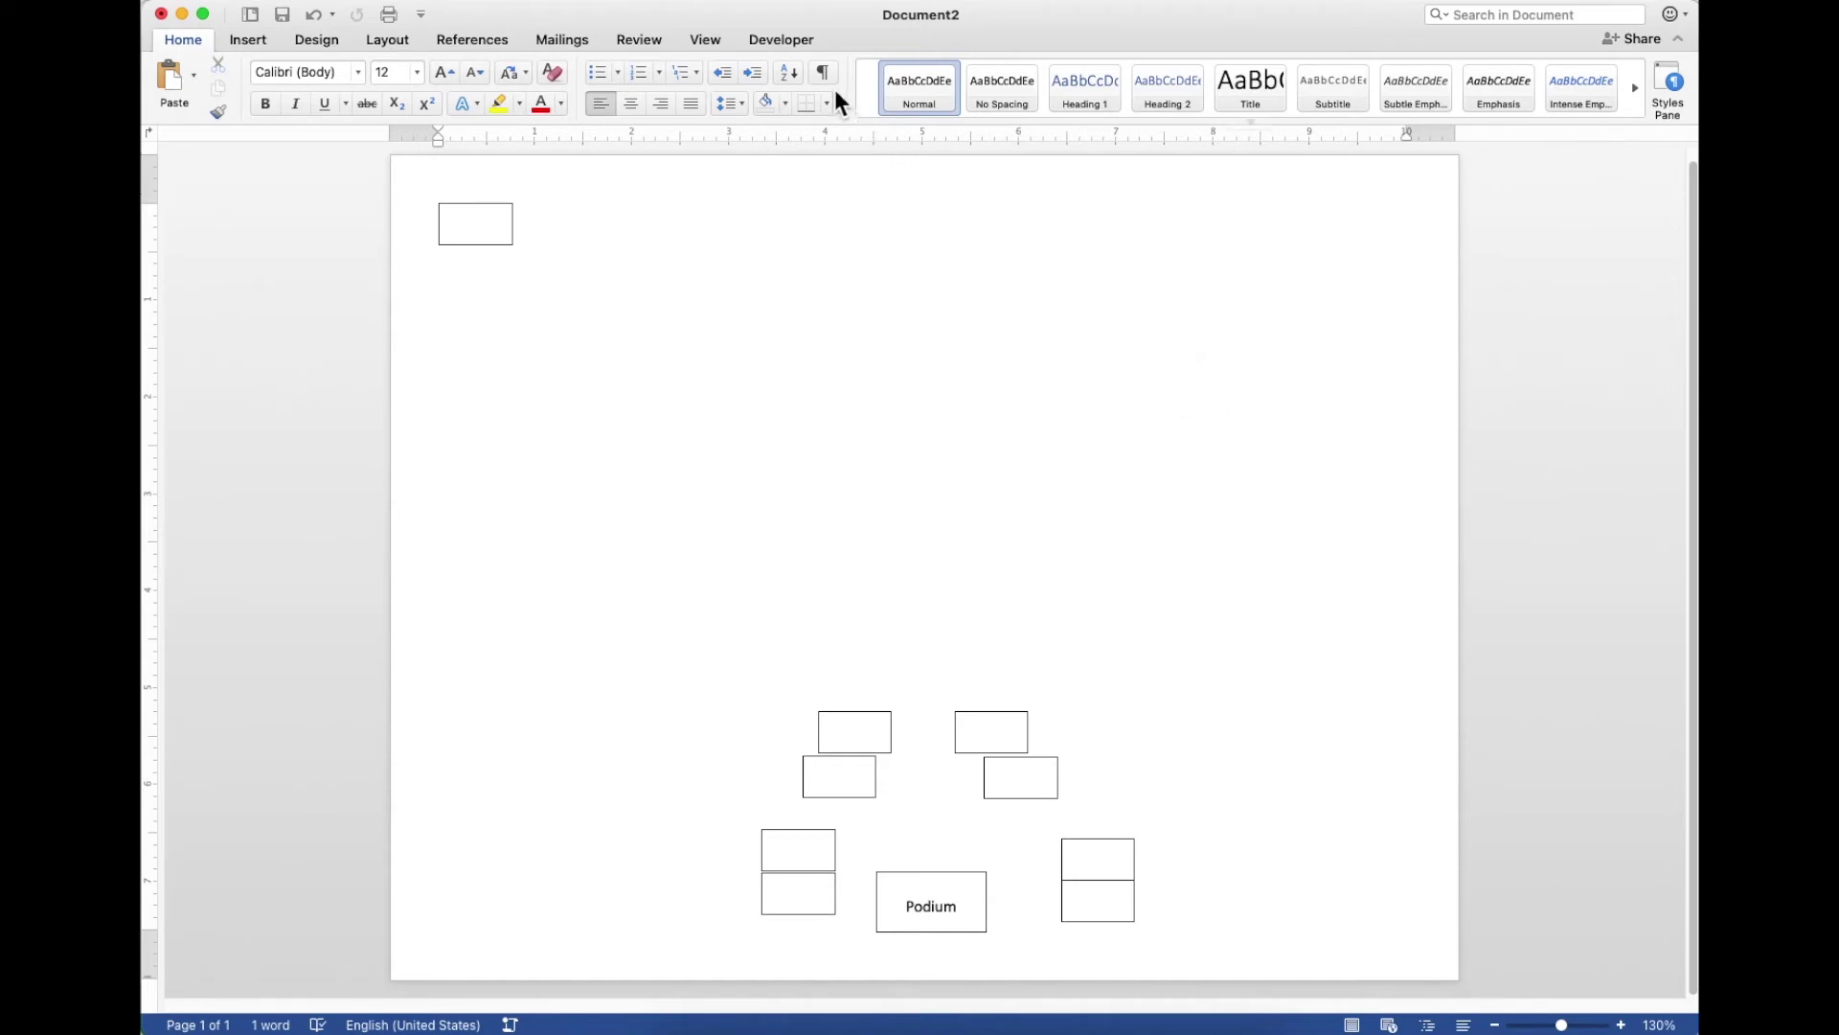
Start a Letters mail merge and pick Use an Existing List for recipients.
left_click(561, 43)
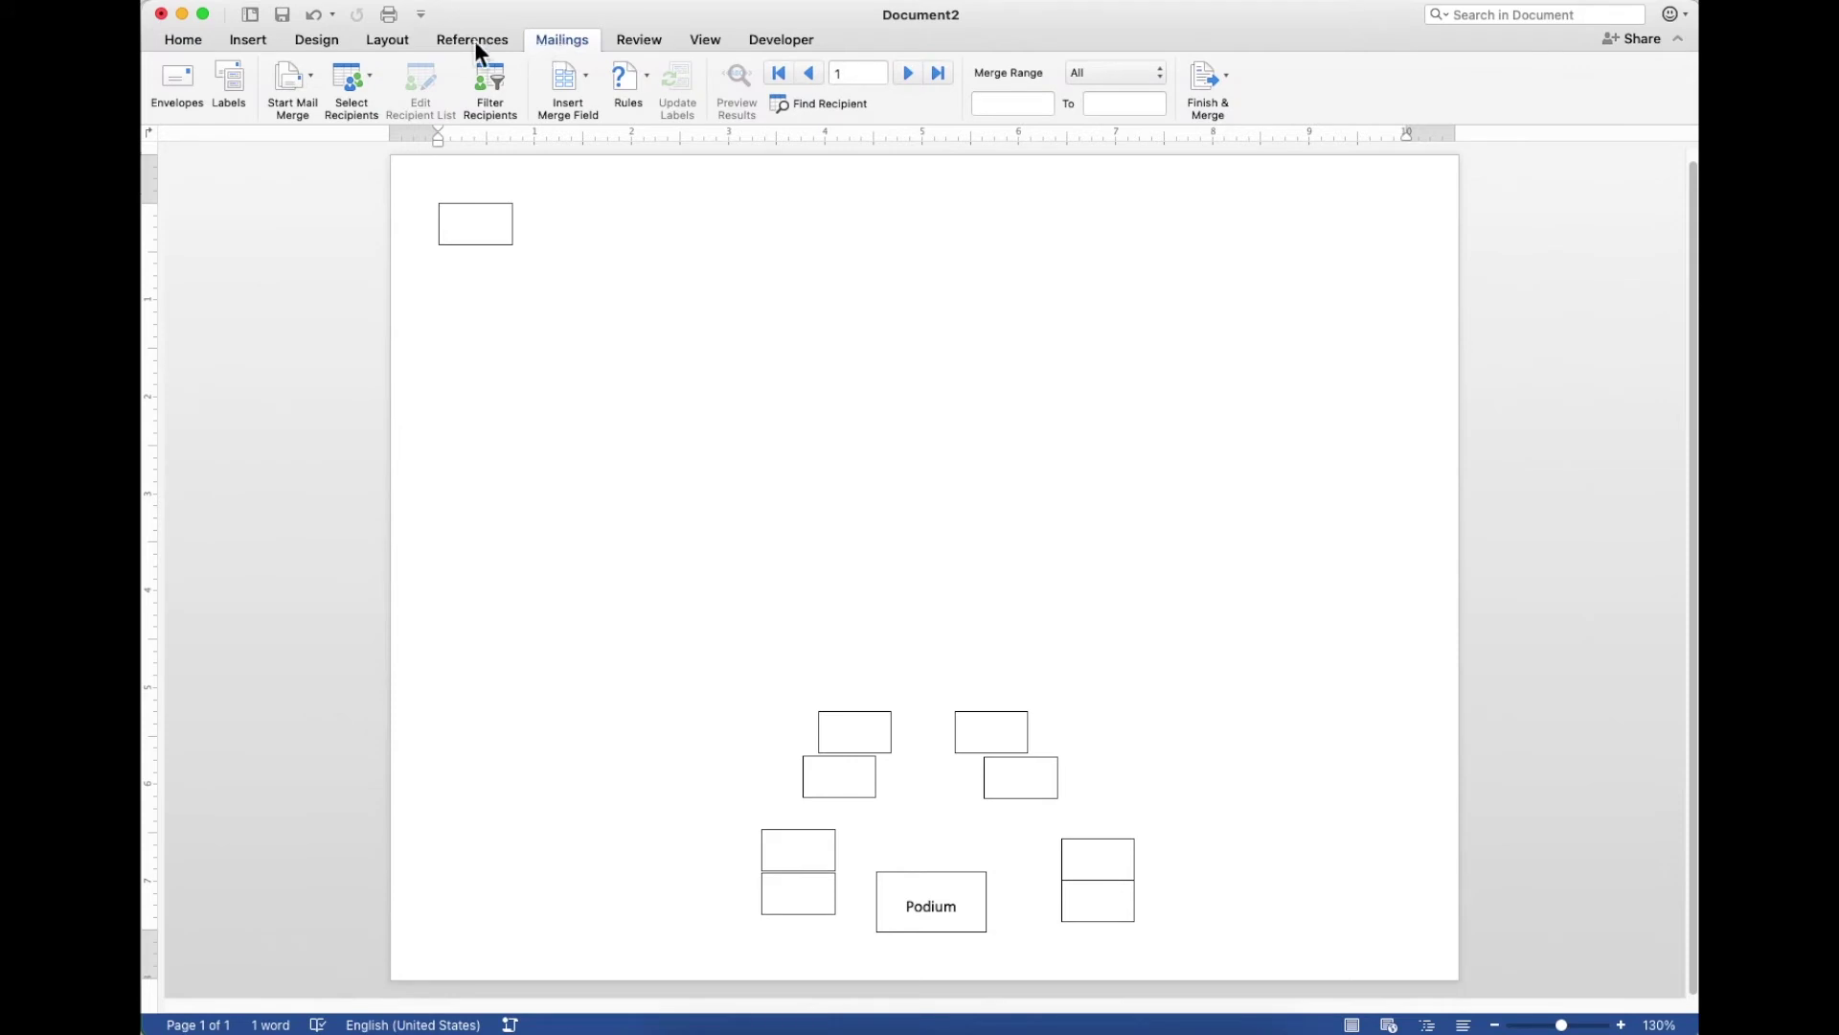
left_click(286, 83)
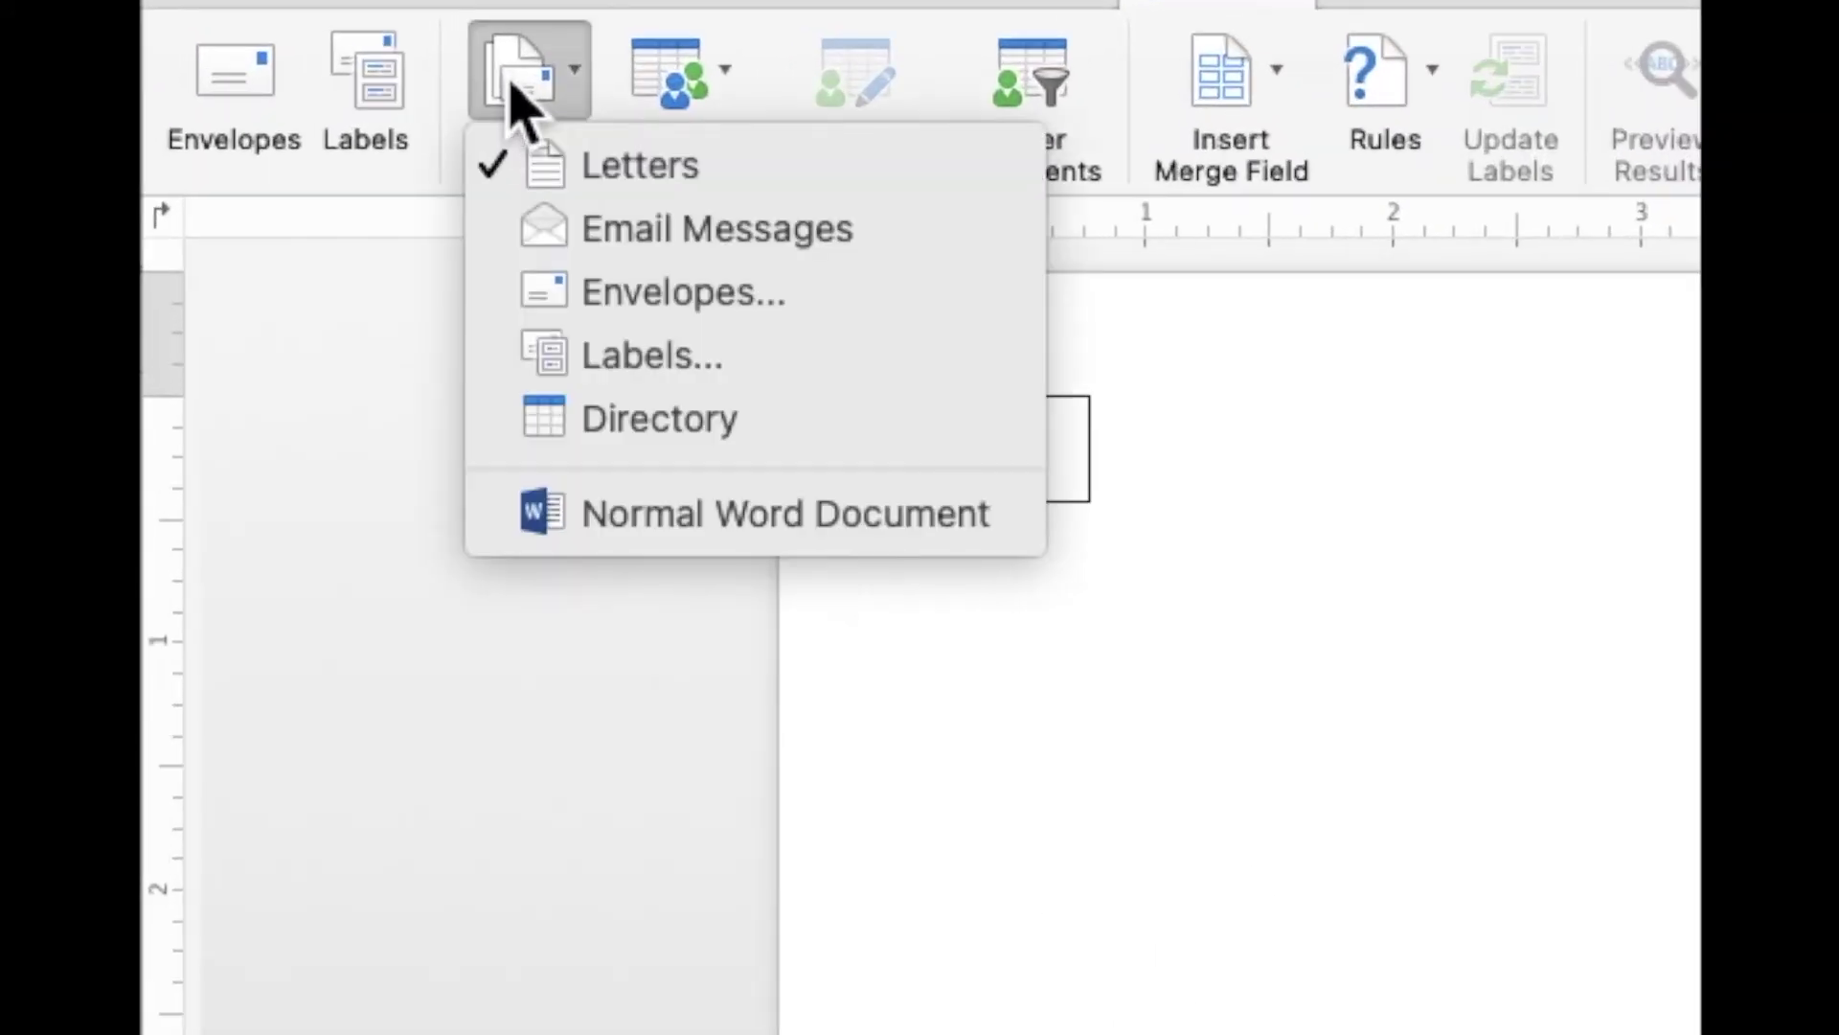
left_click(608, 167)
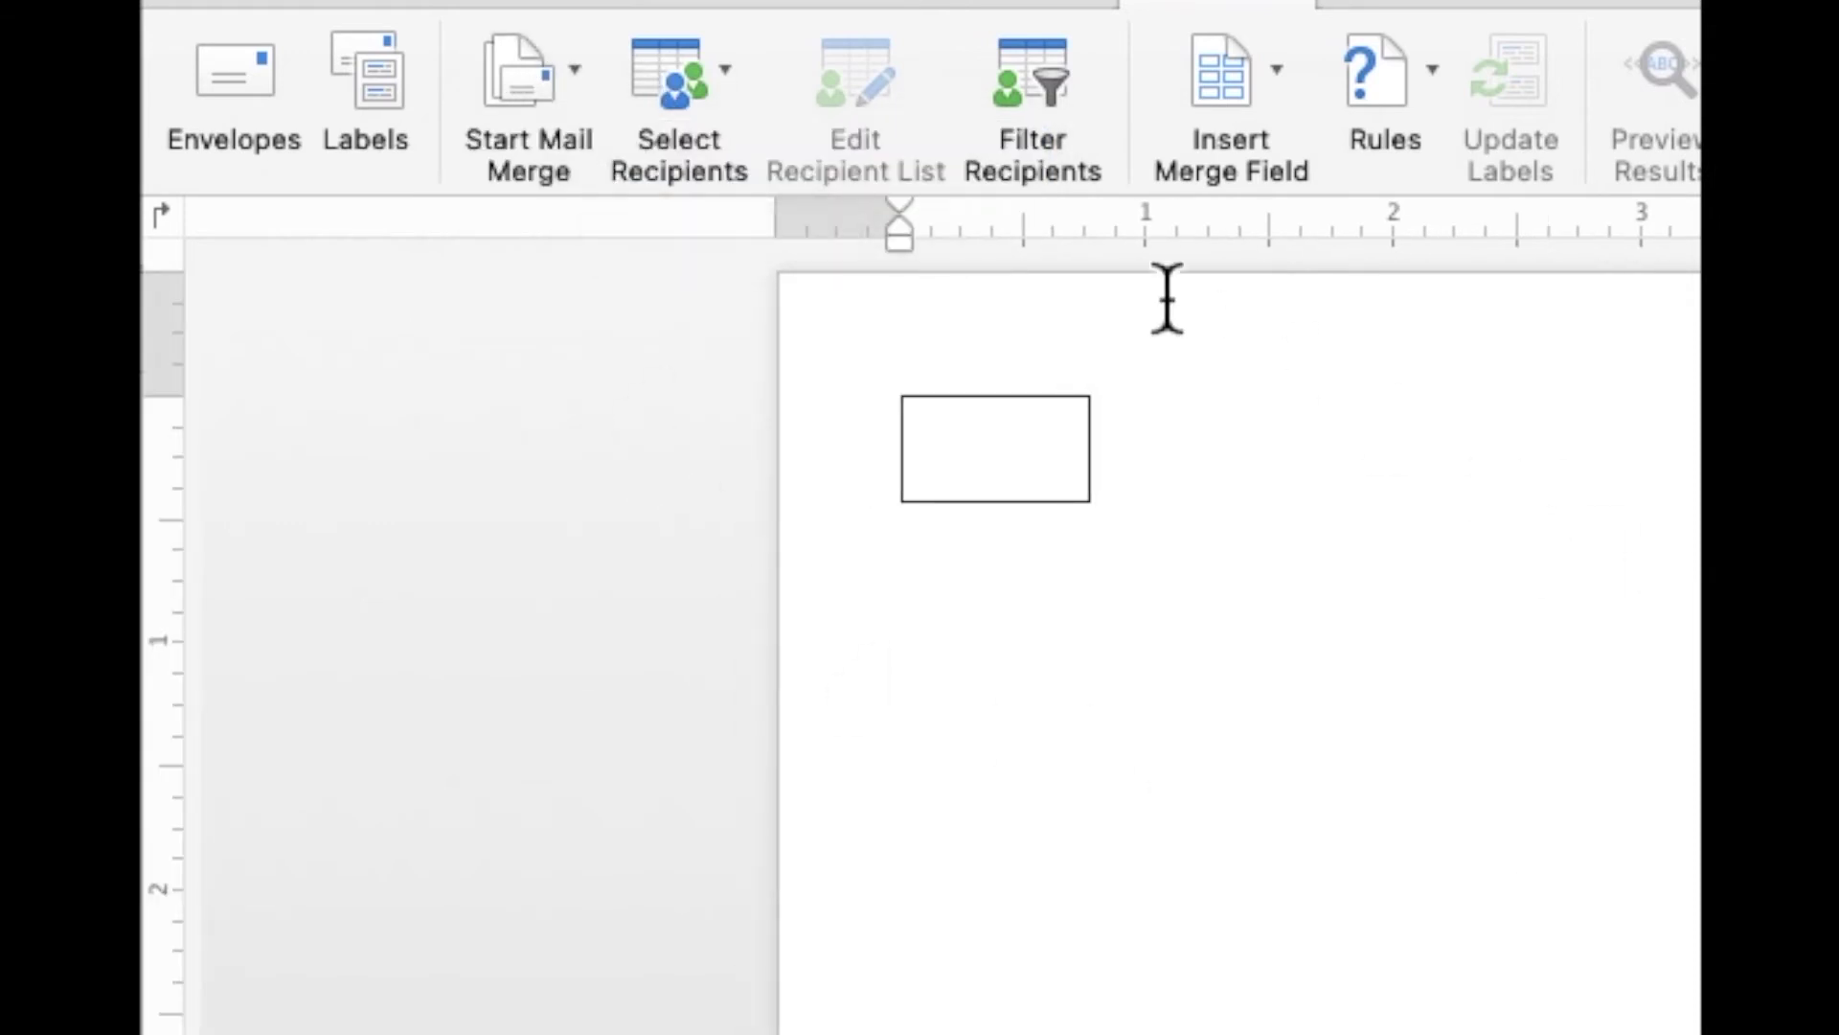
left_click(697, 78)
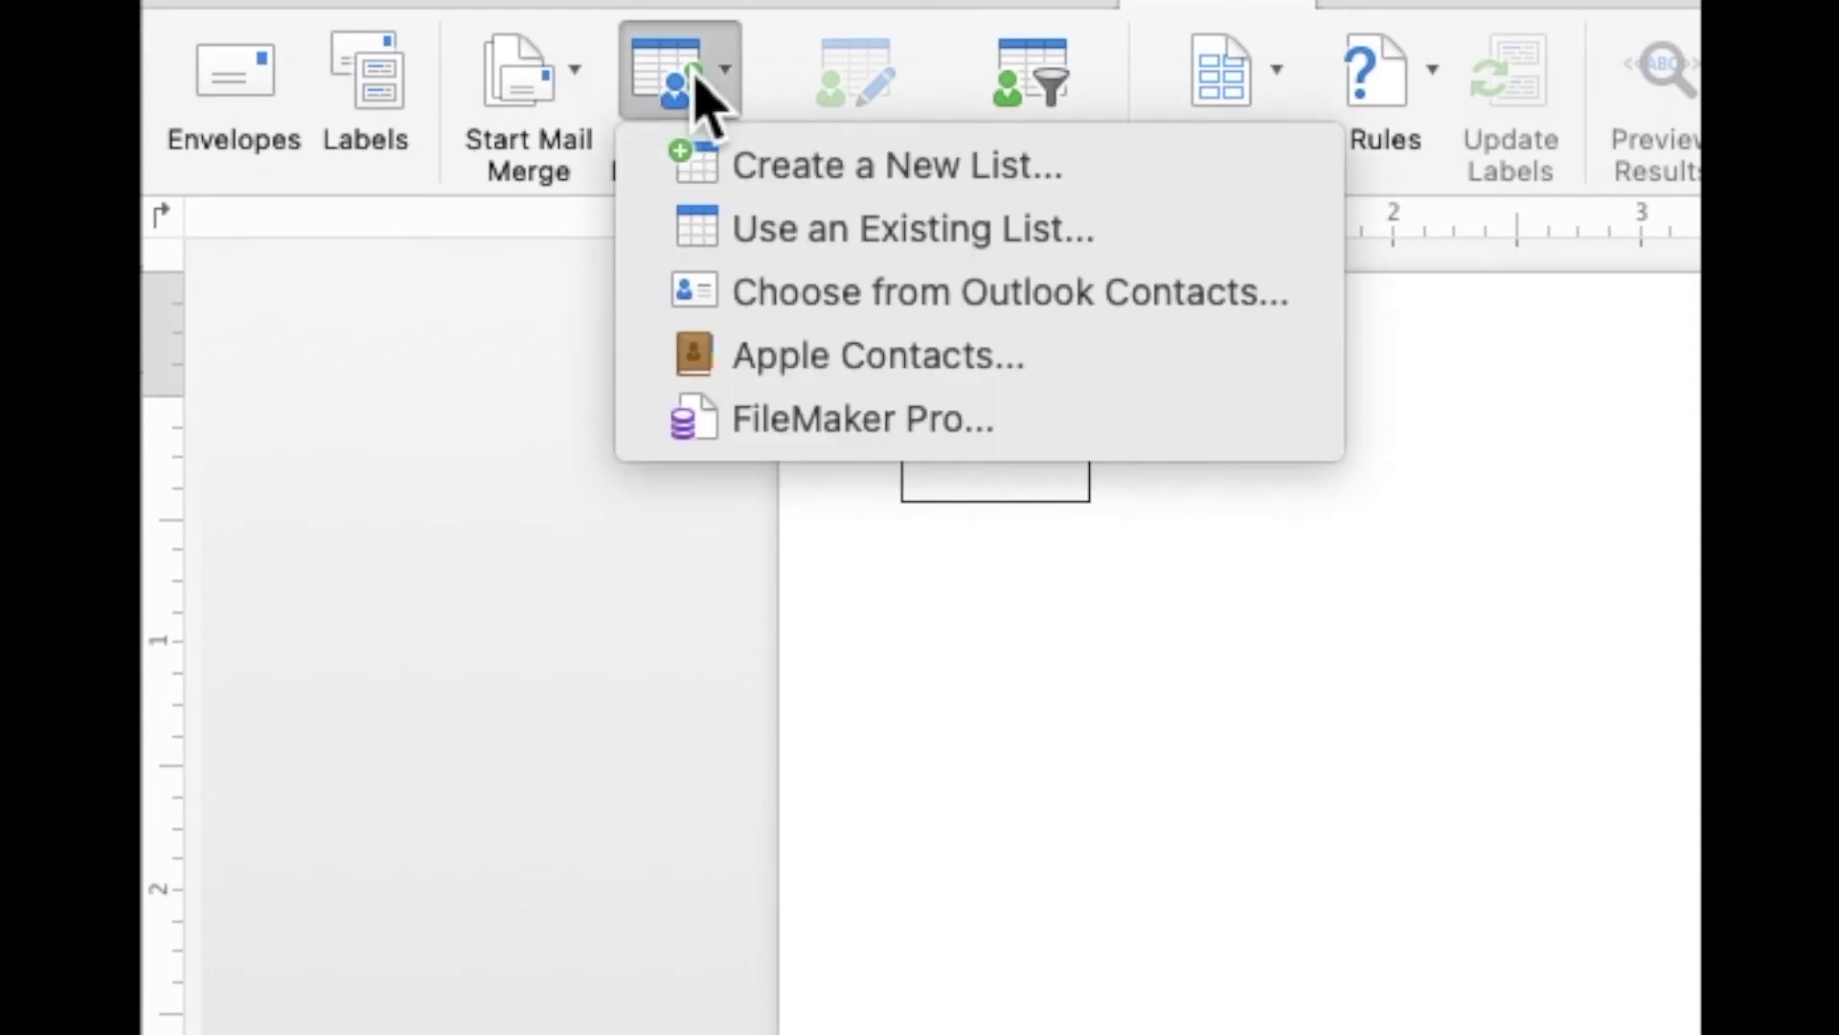
left_click(843, 247)
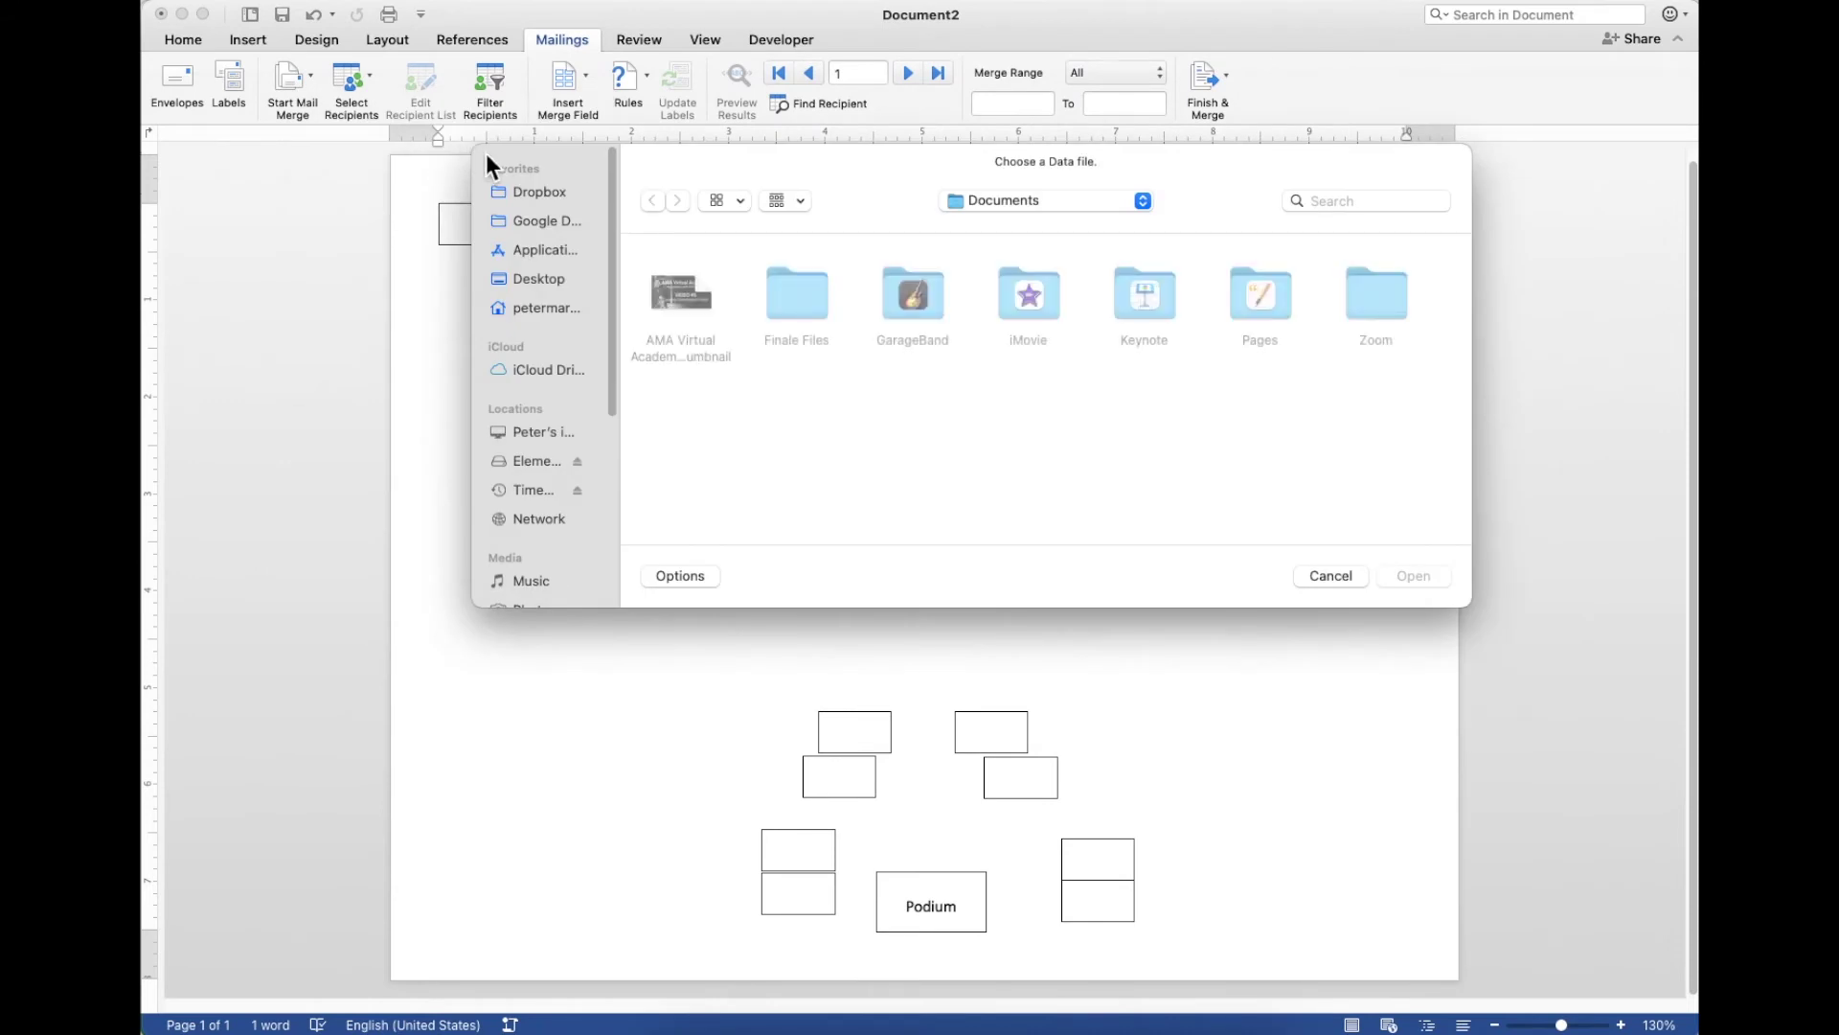
Open Roster.xlsx from the Desktop and confirm Sheet1 as the recipient data.
left_click(540, 274)
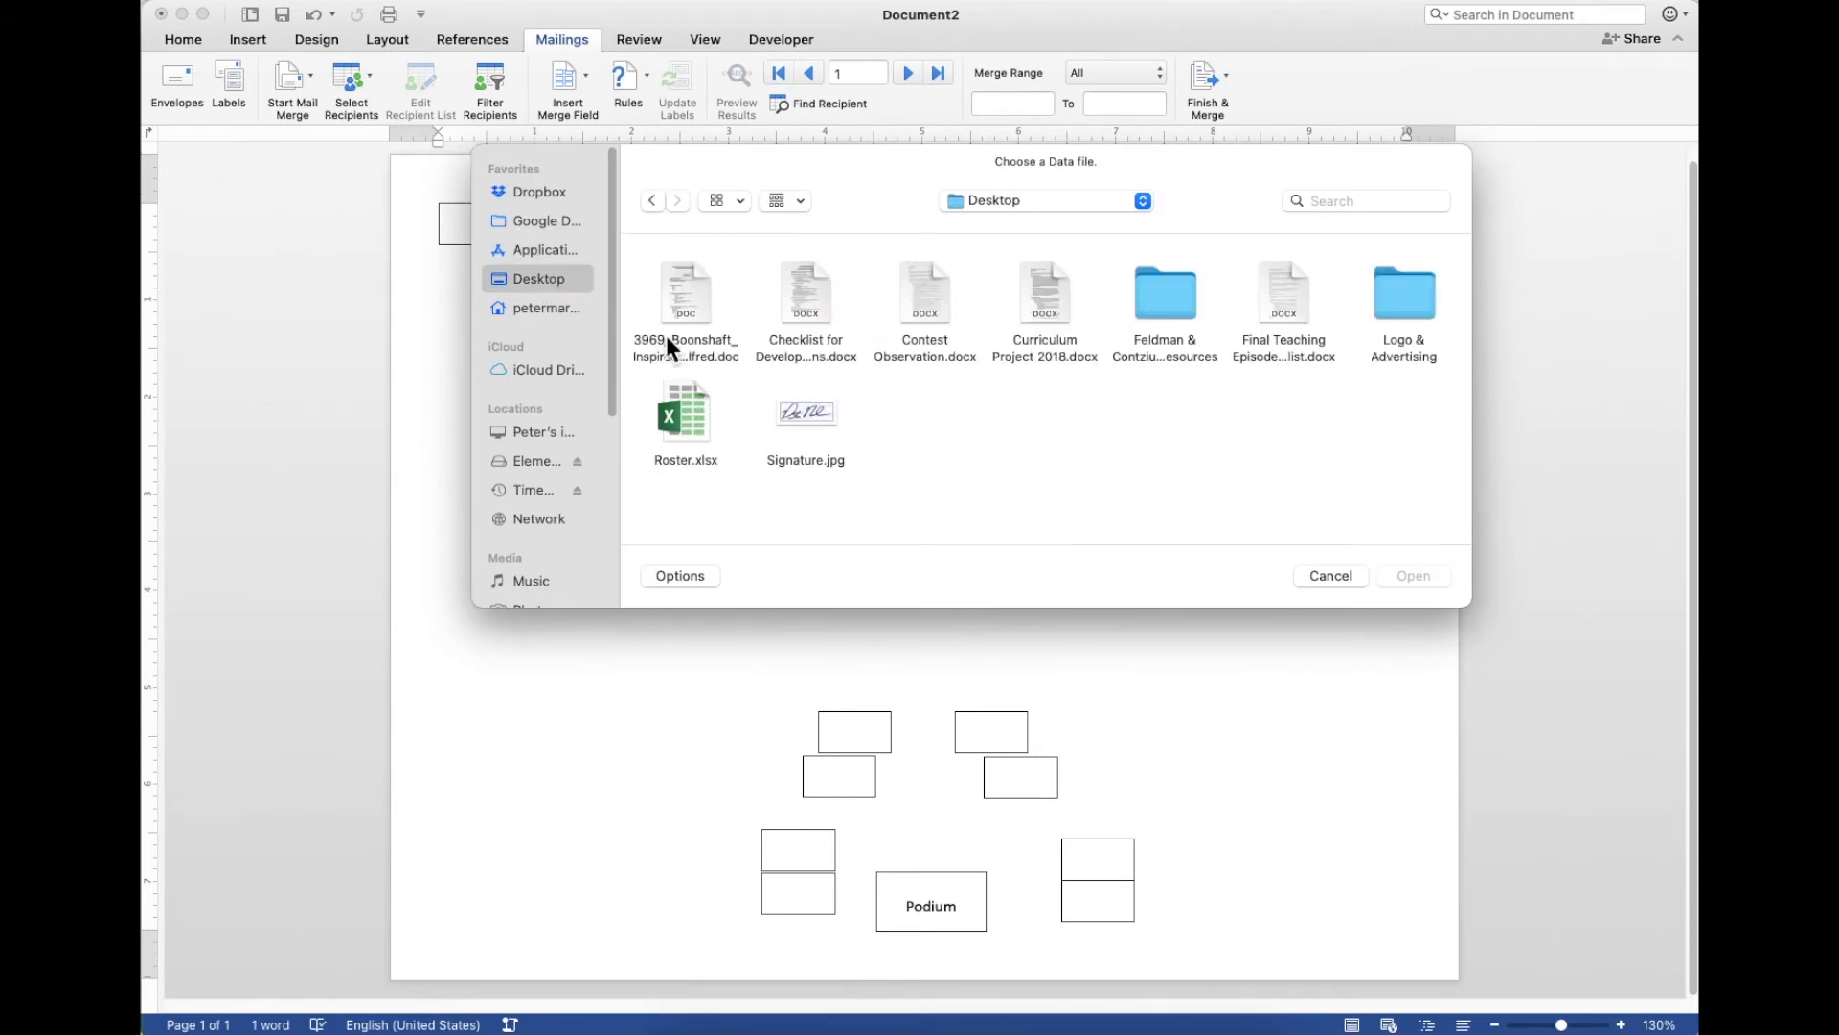
left_click(703, 410)
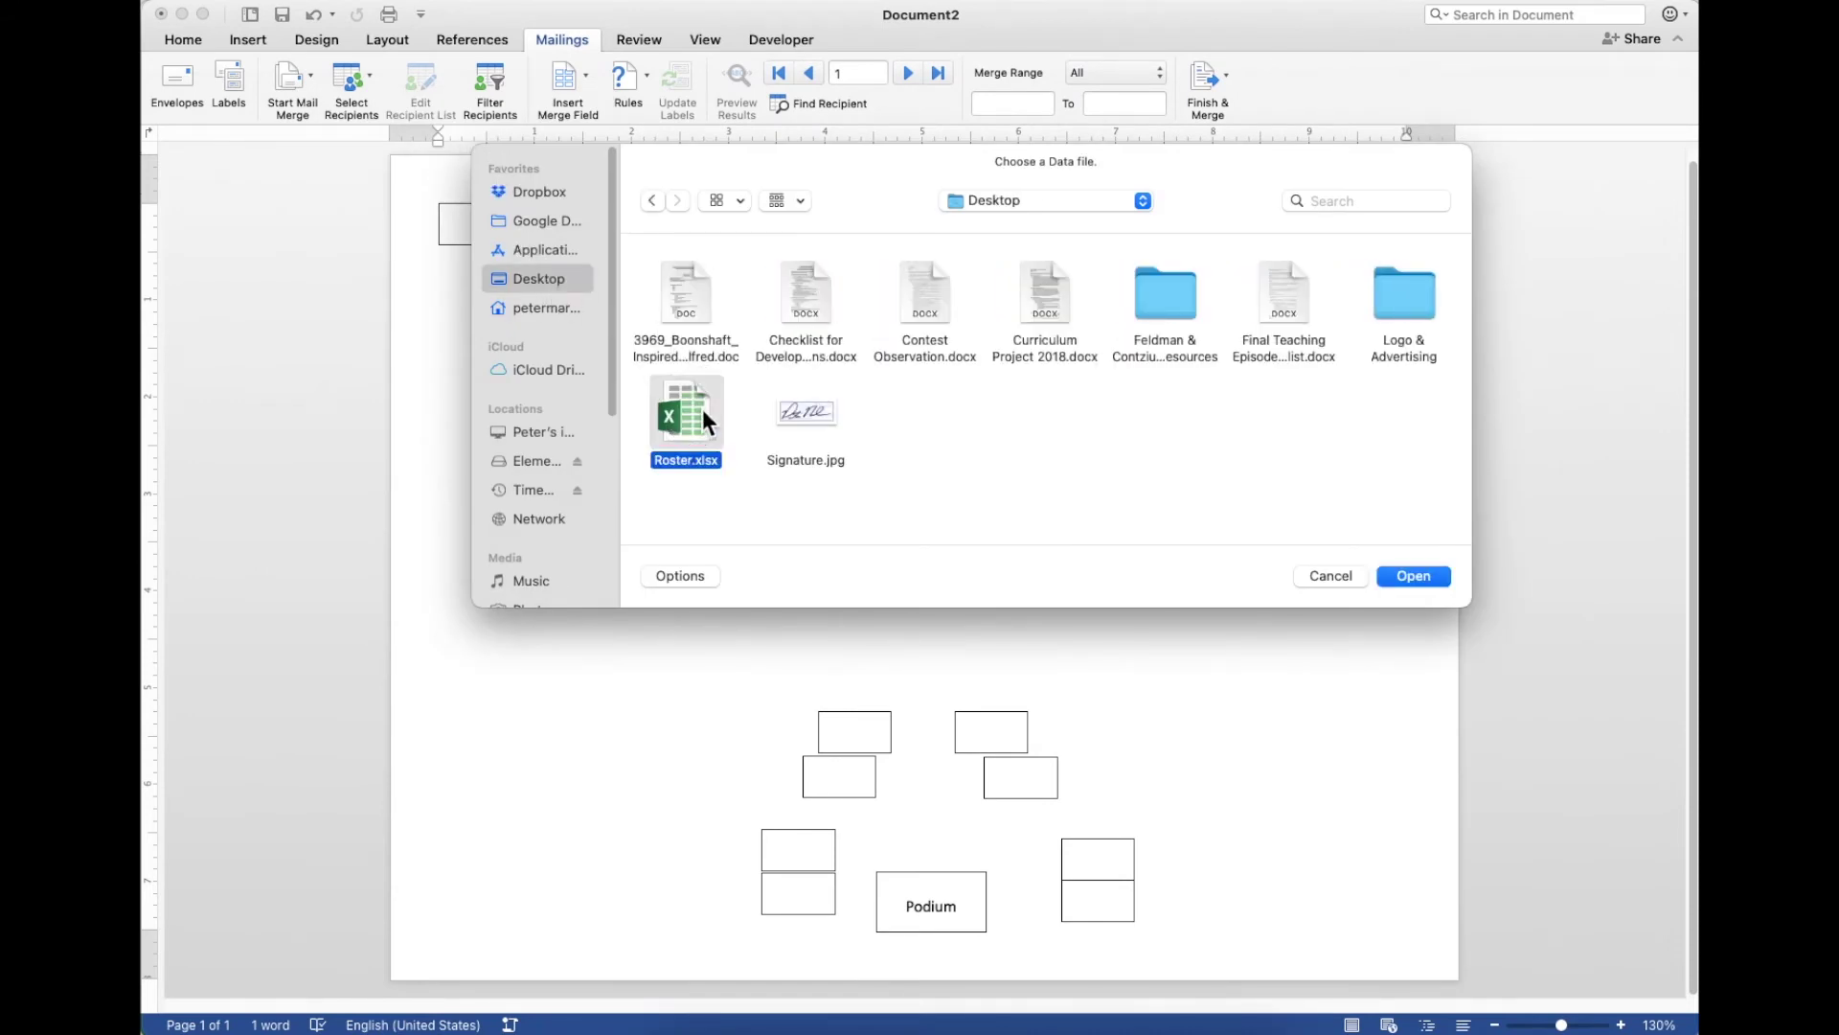
left_click(1414, 577)
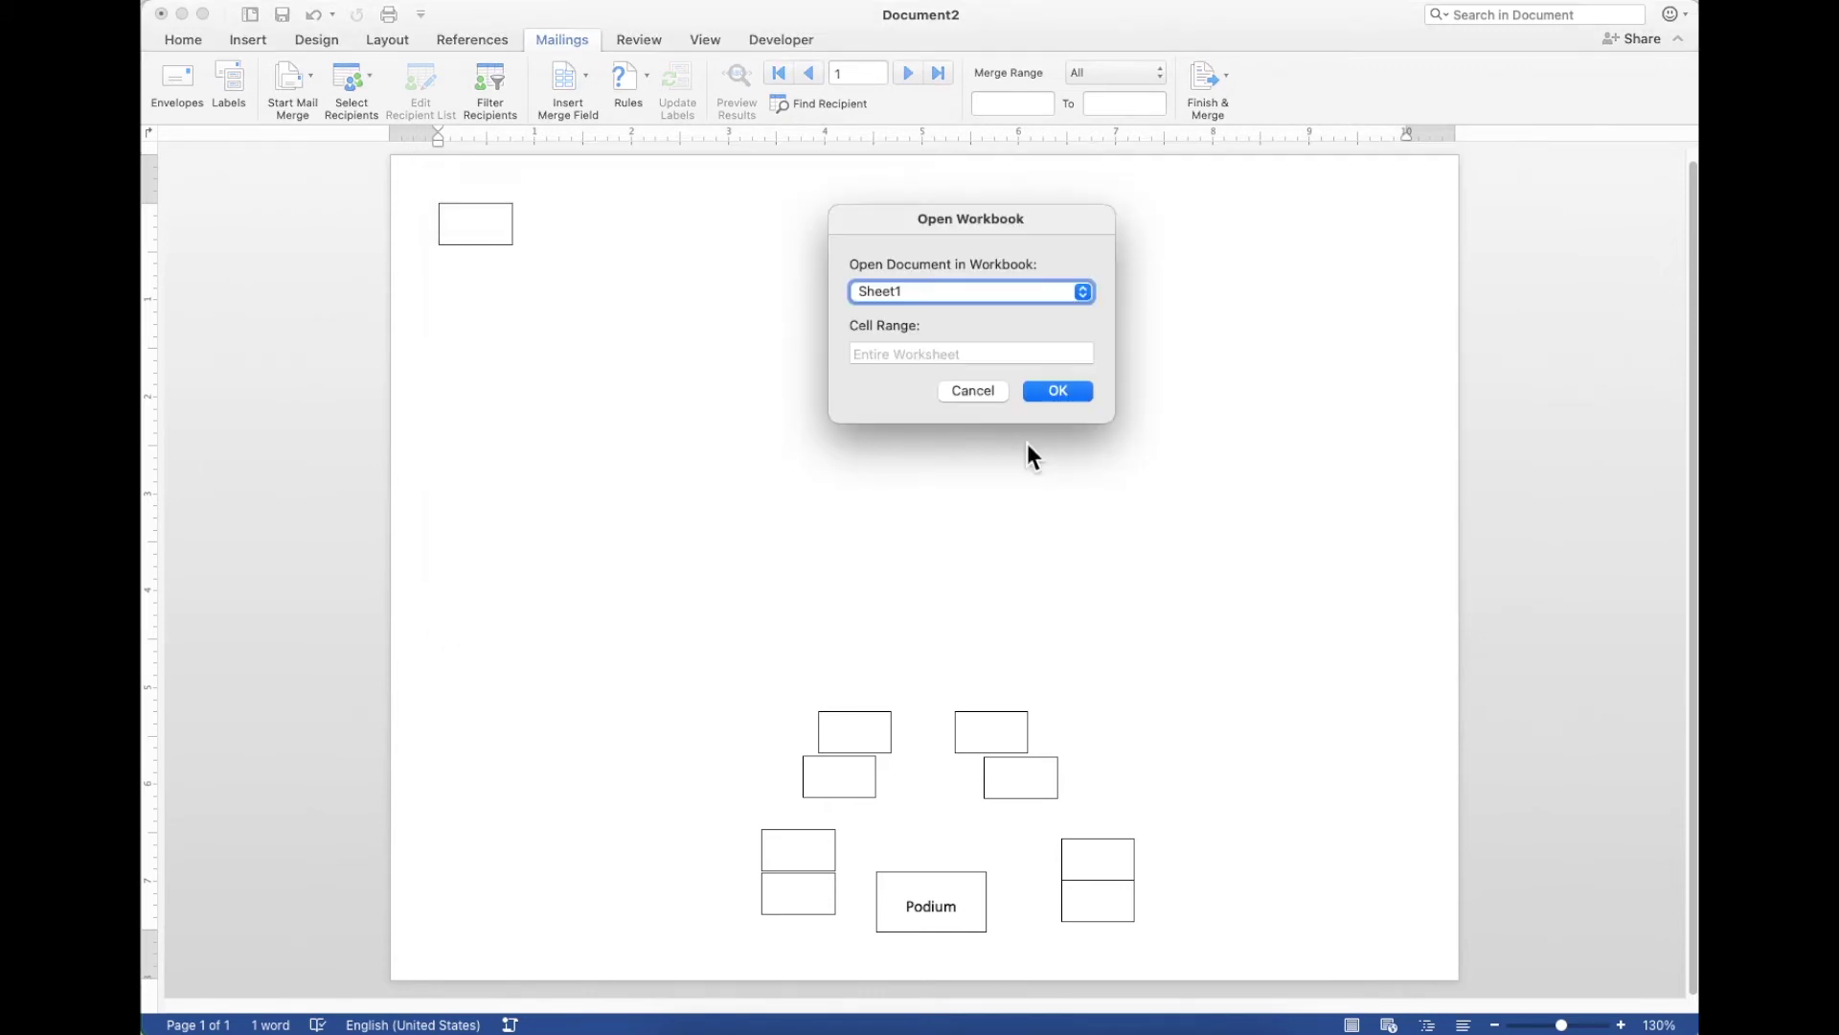
left_click(1091, 297)
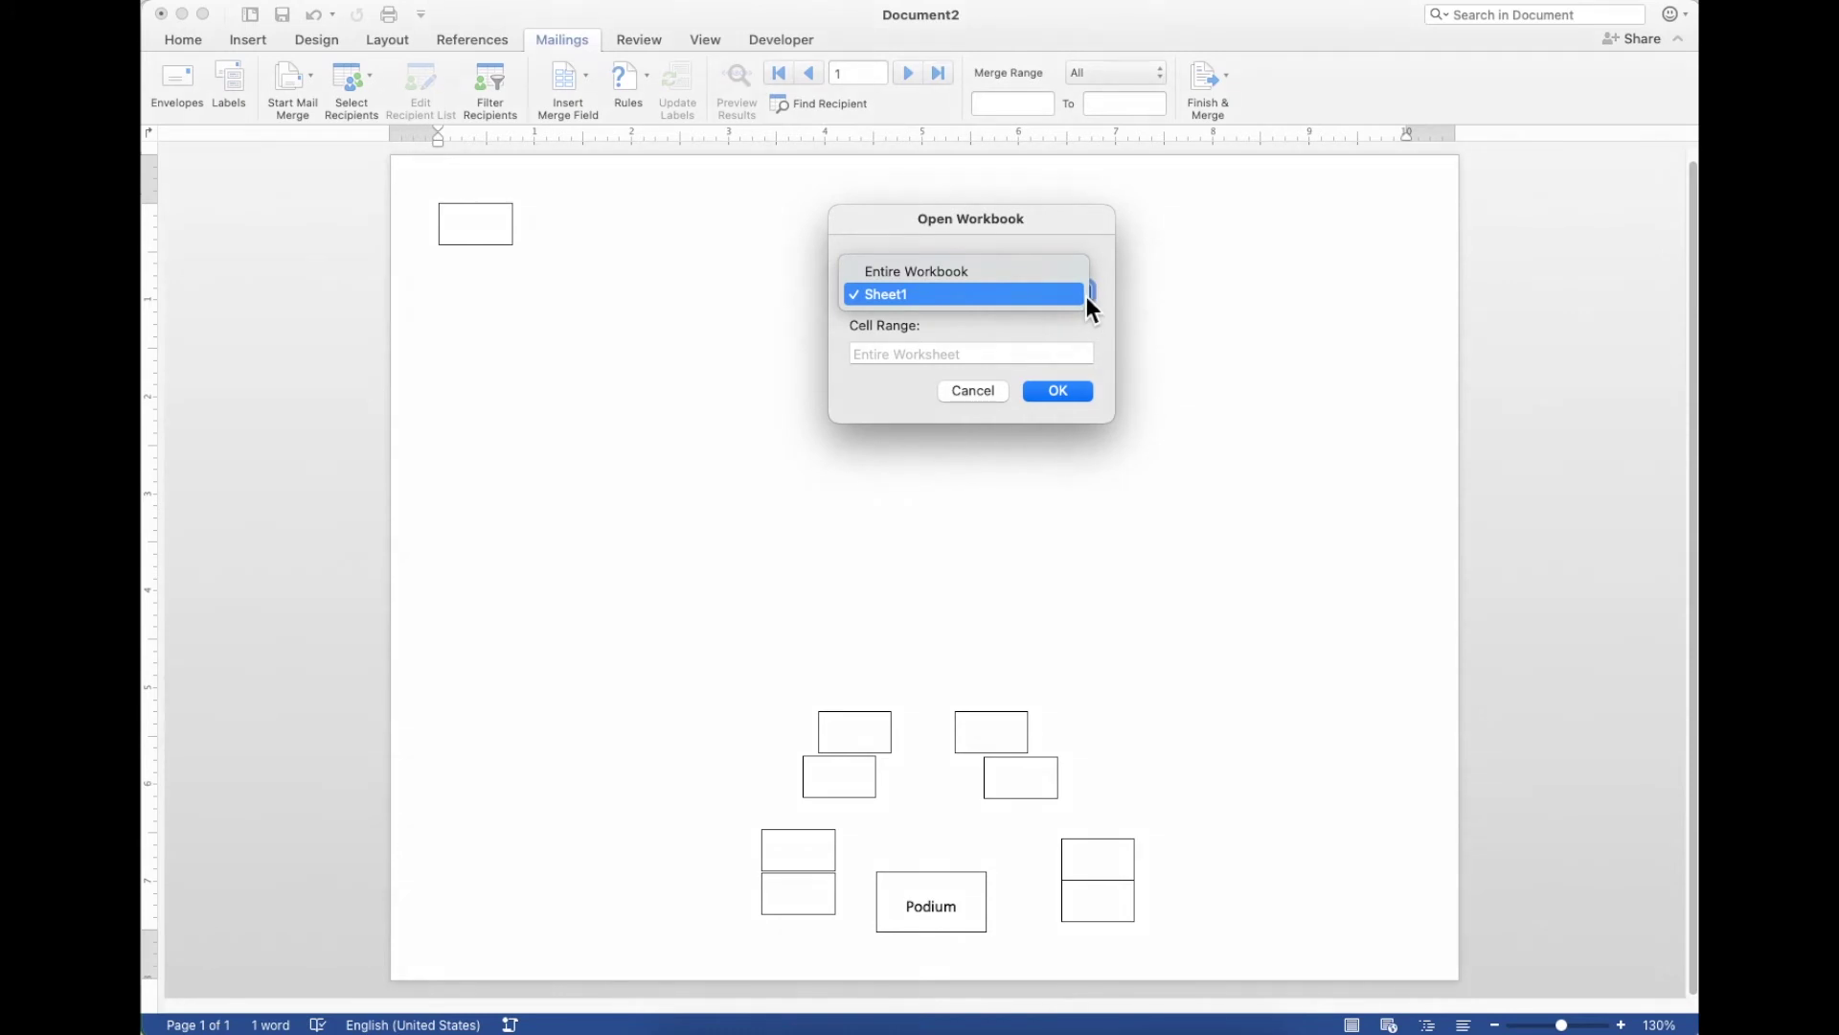
left_click(1150, 301)
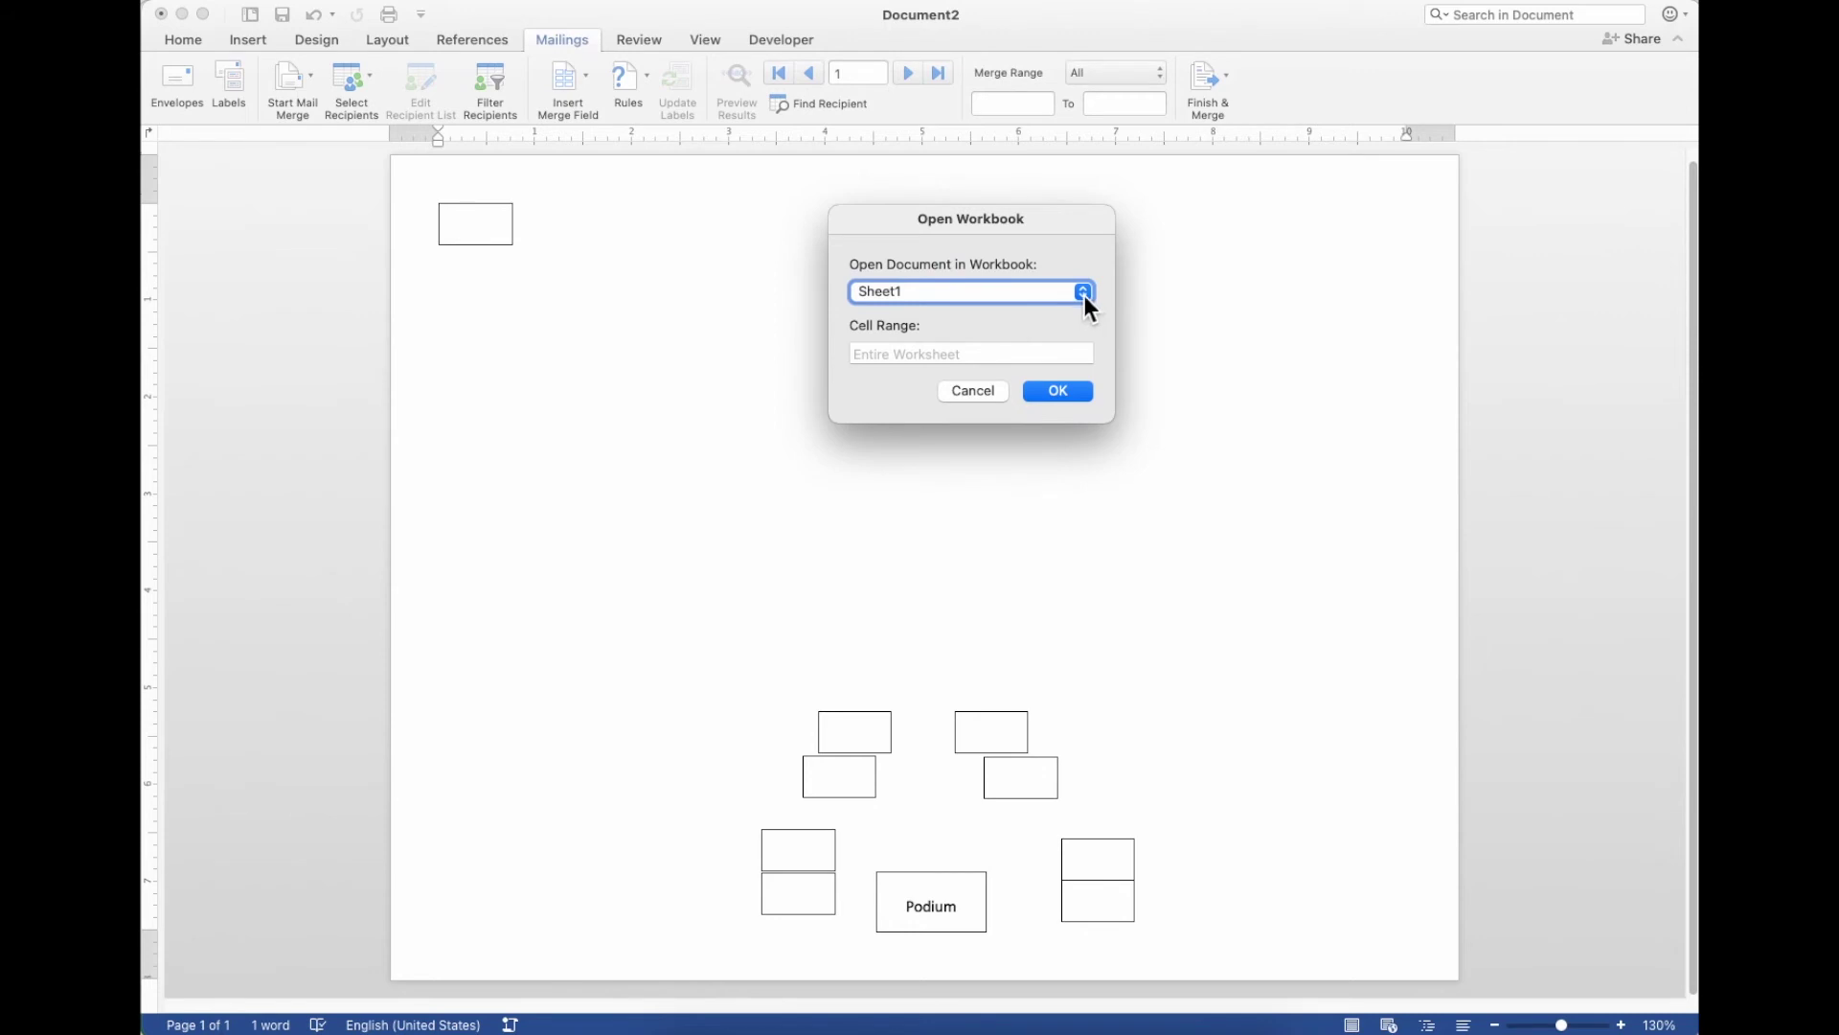
left_click(1079, 394)
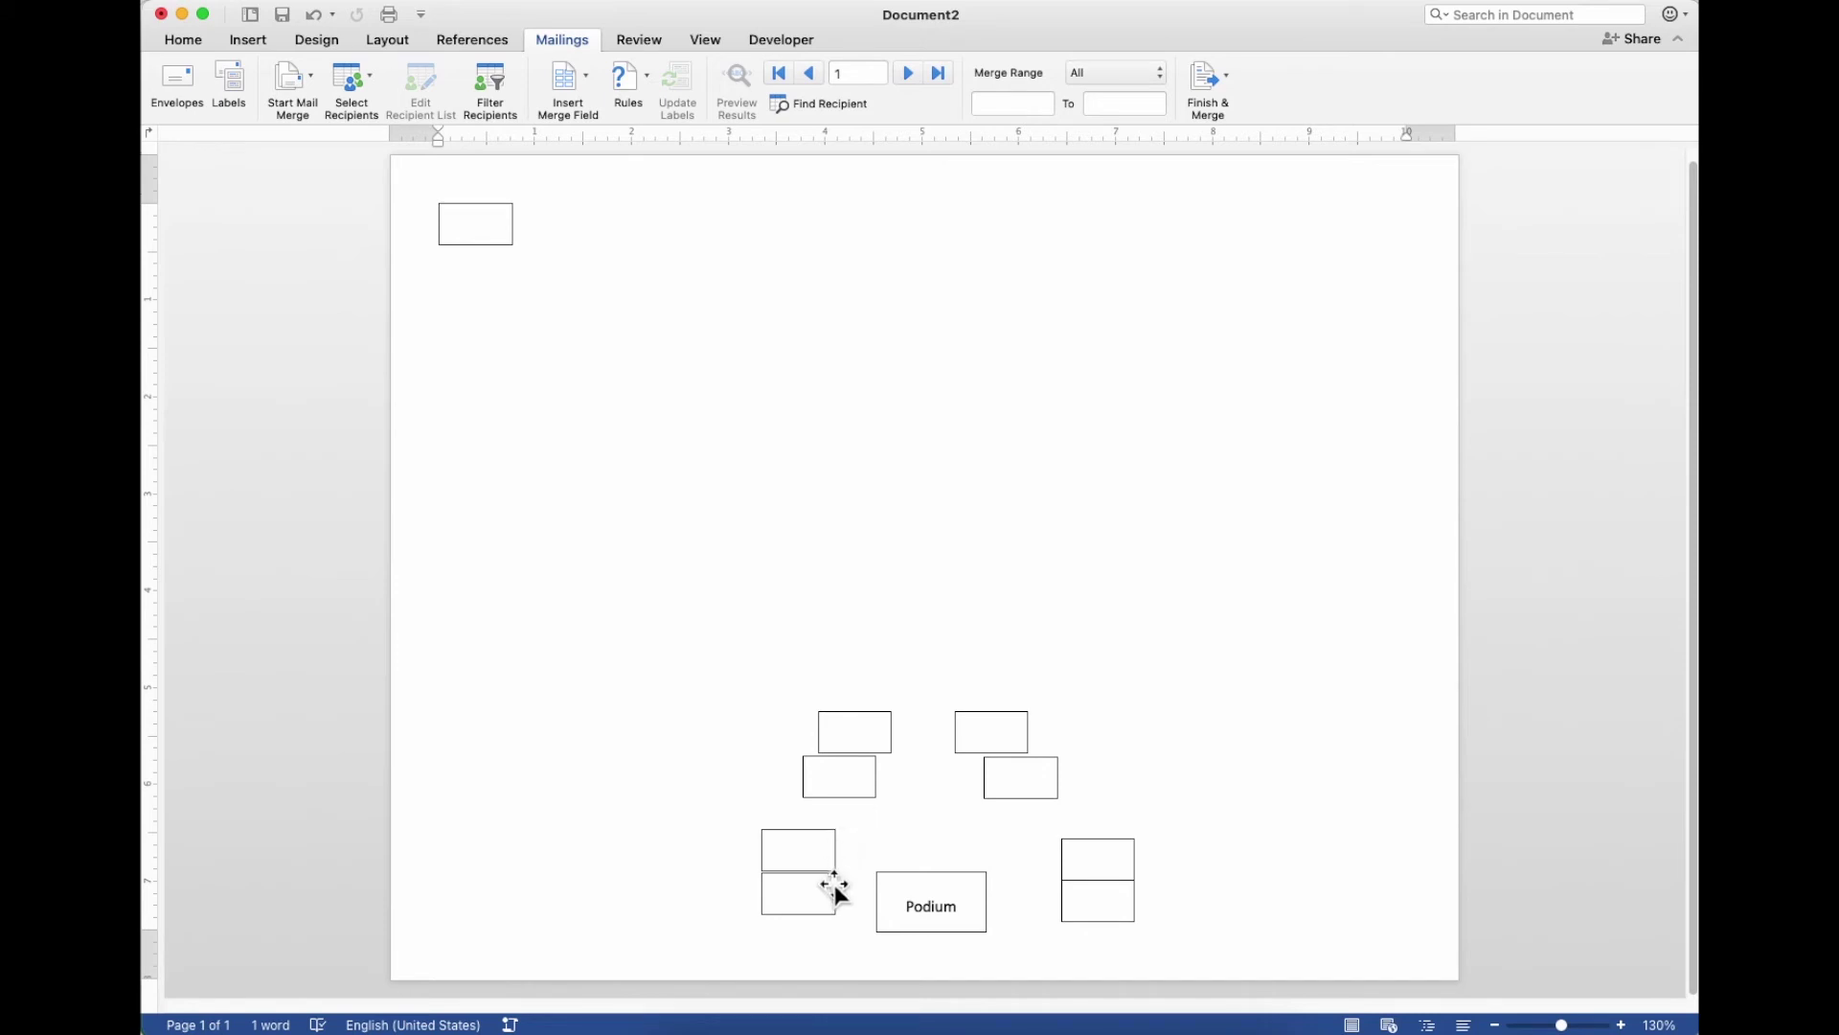
left_click(811, 906)
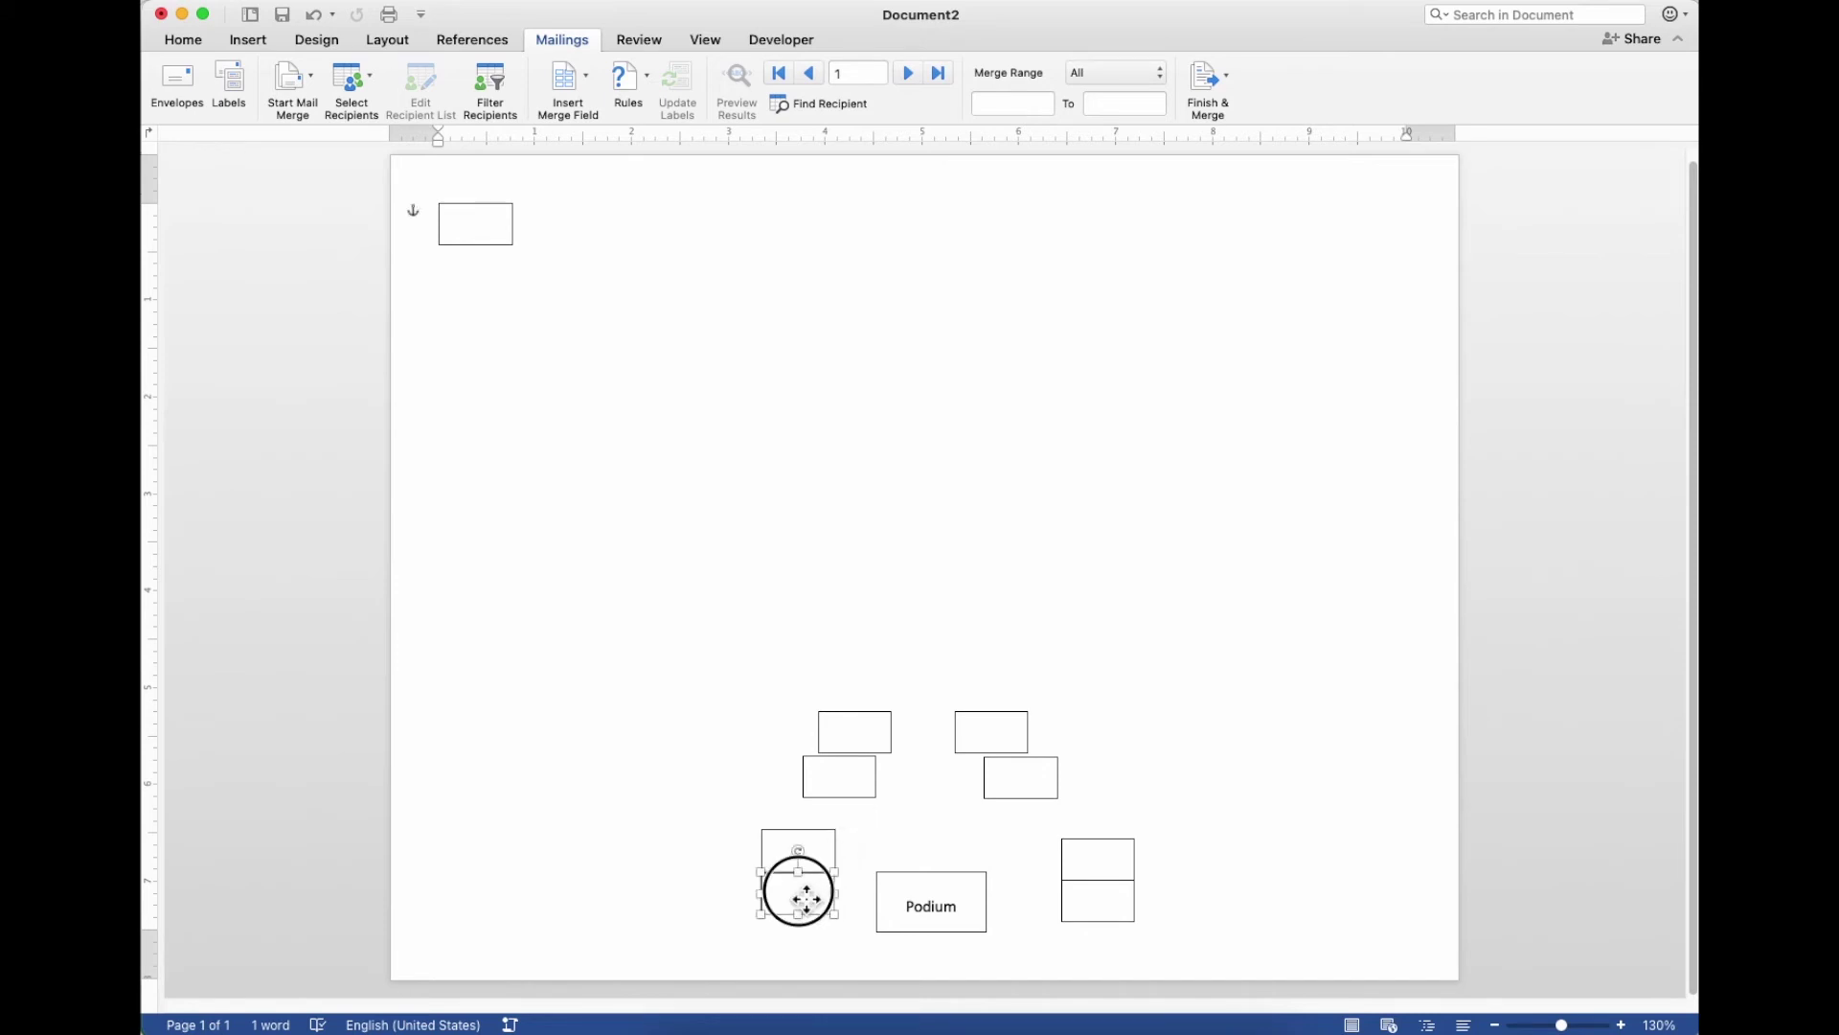
left_click(818, 907)
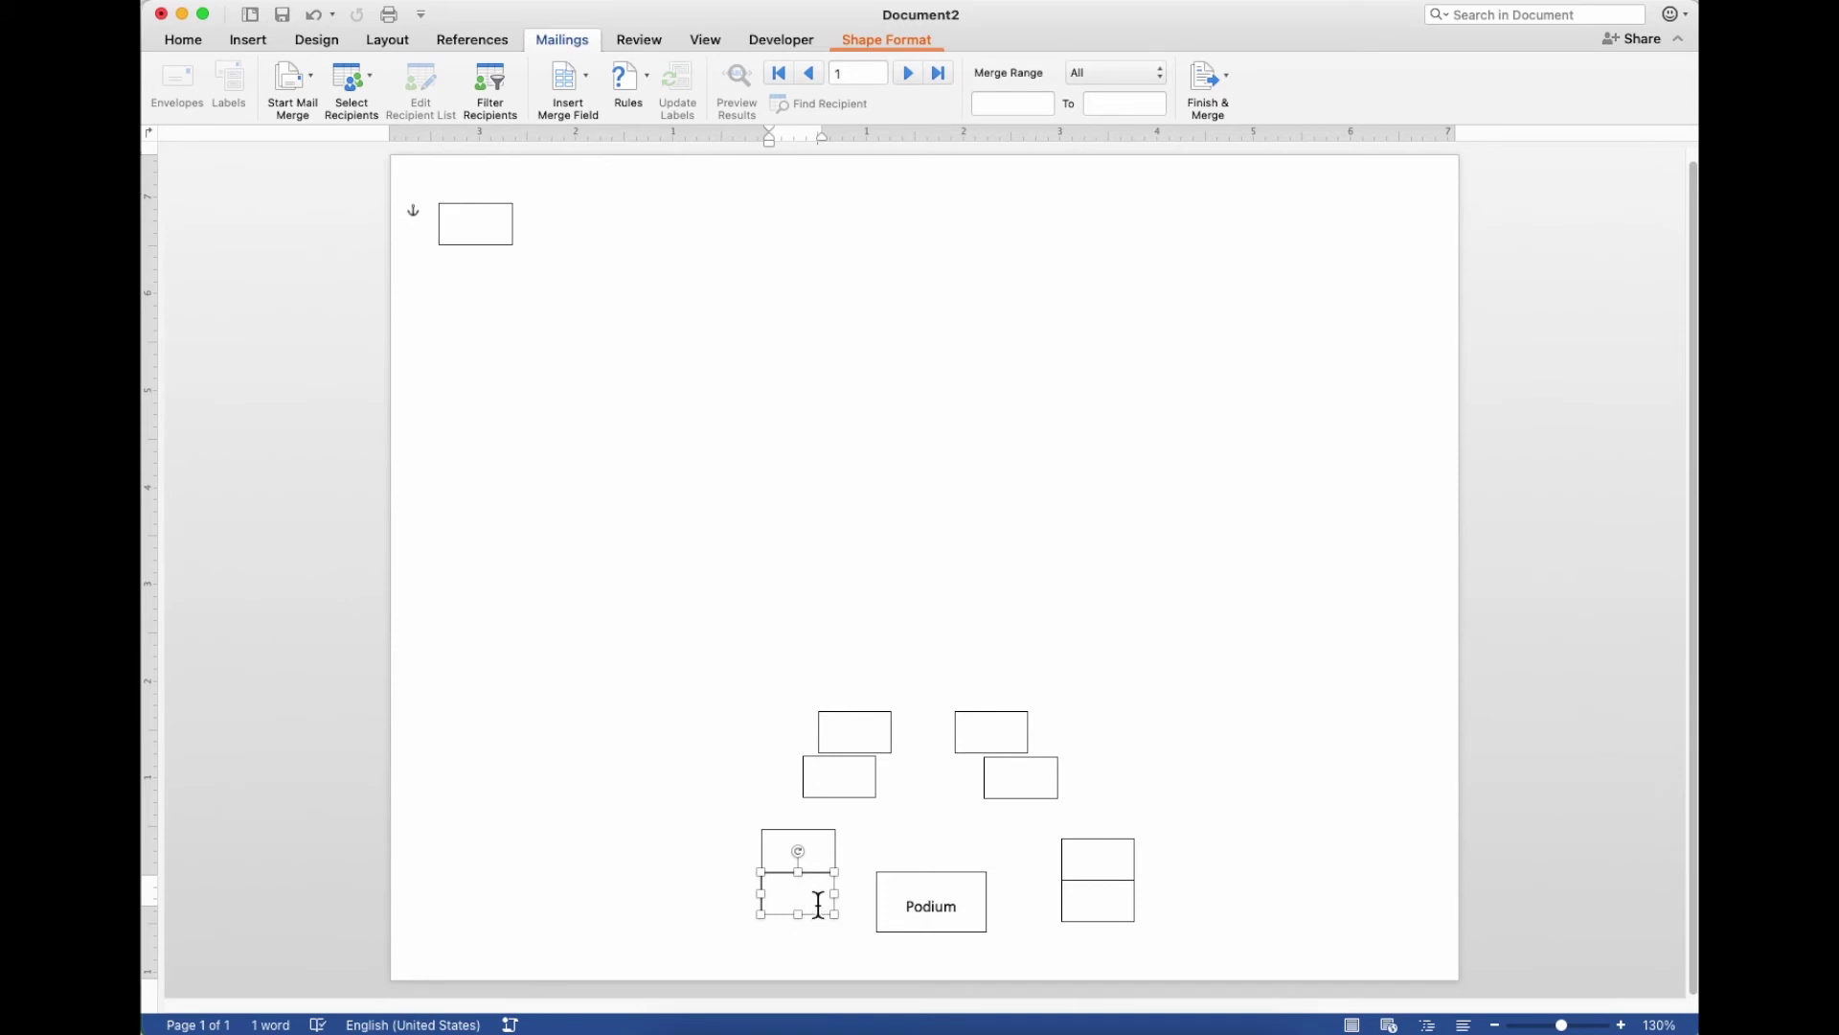
type("asdfasfds")
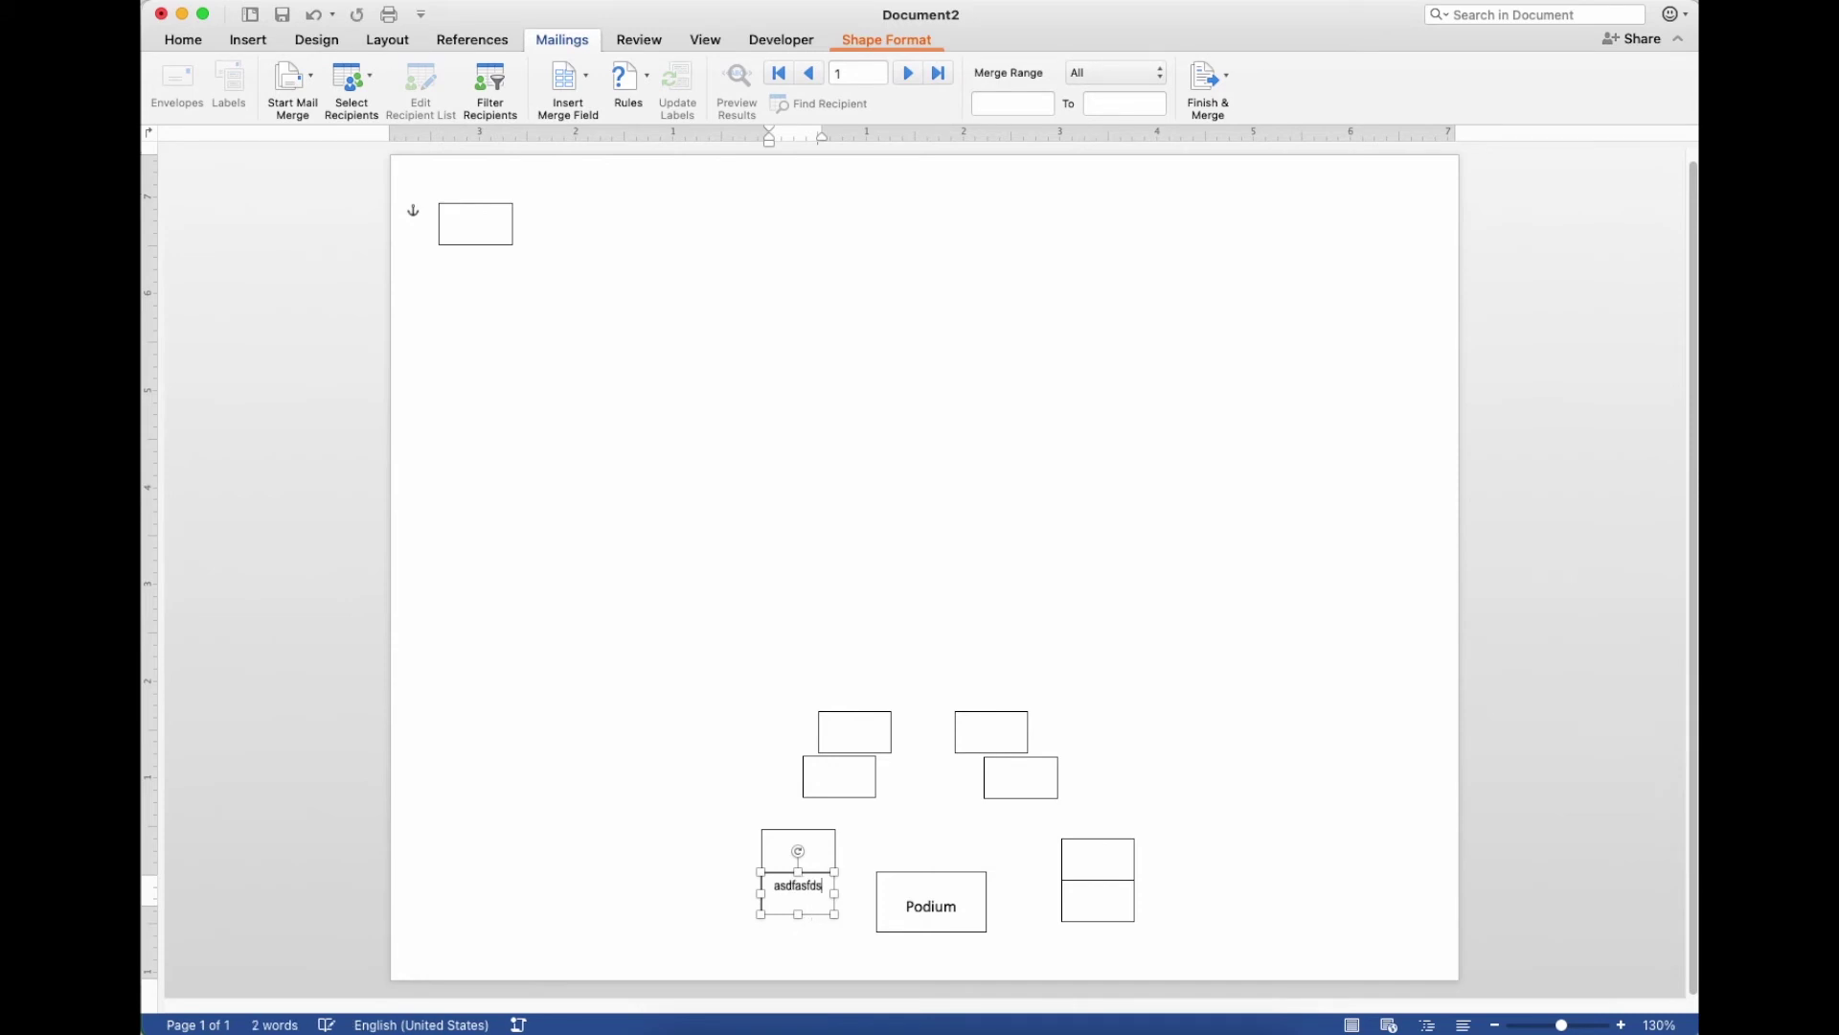
key("super+z")
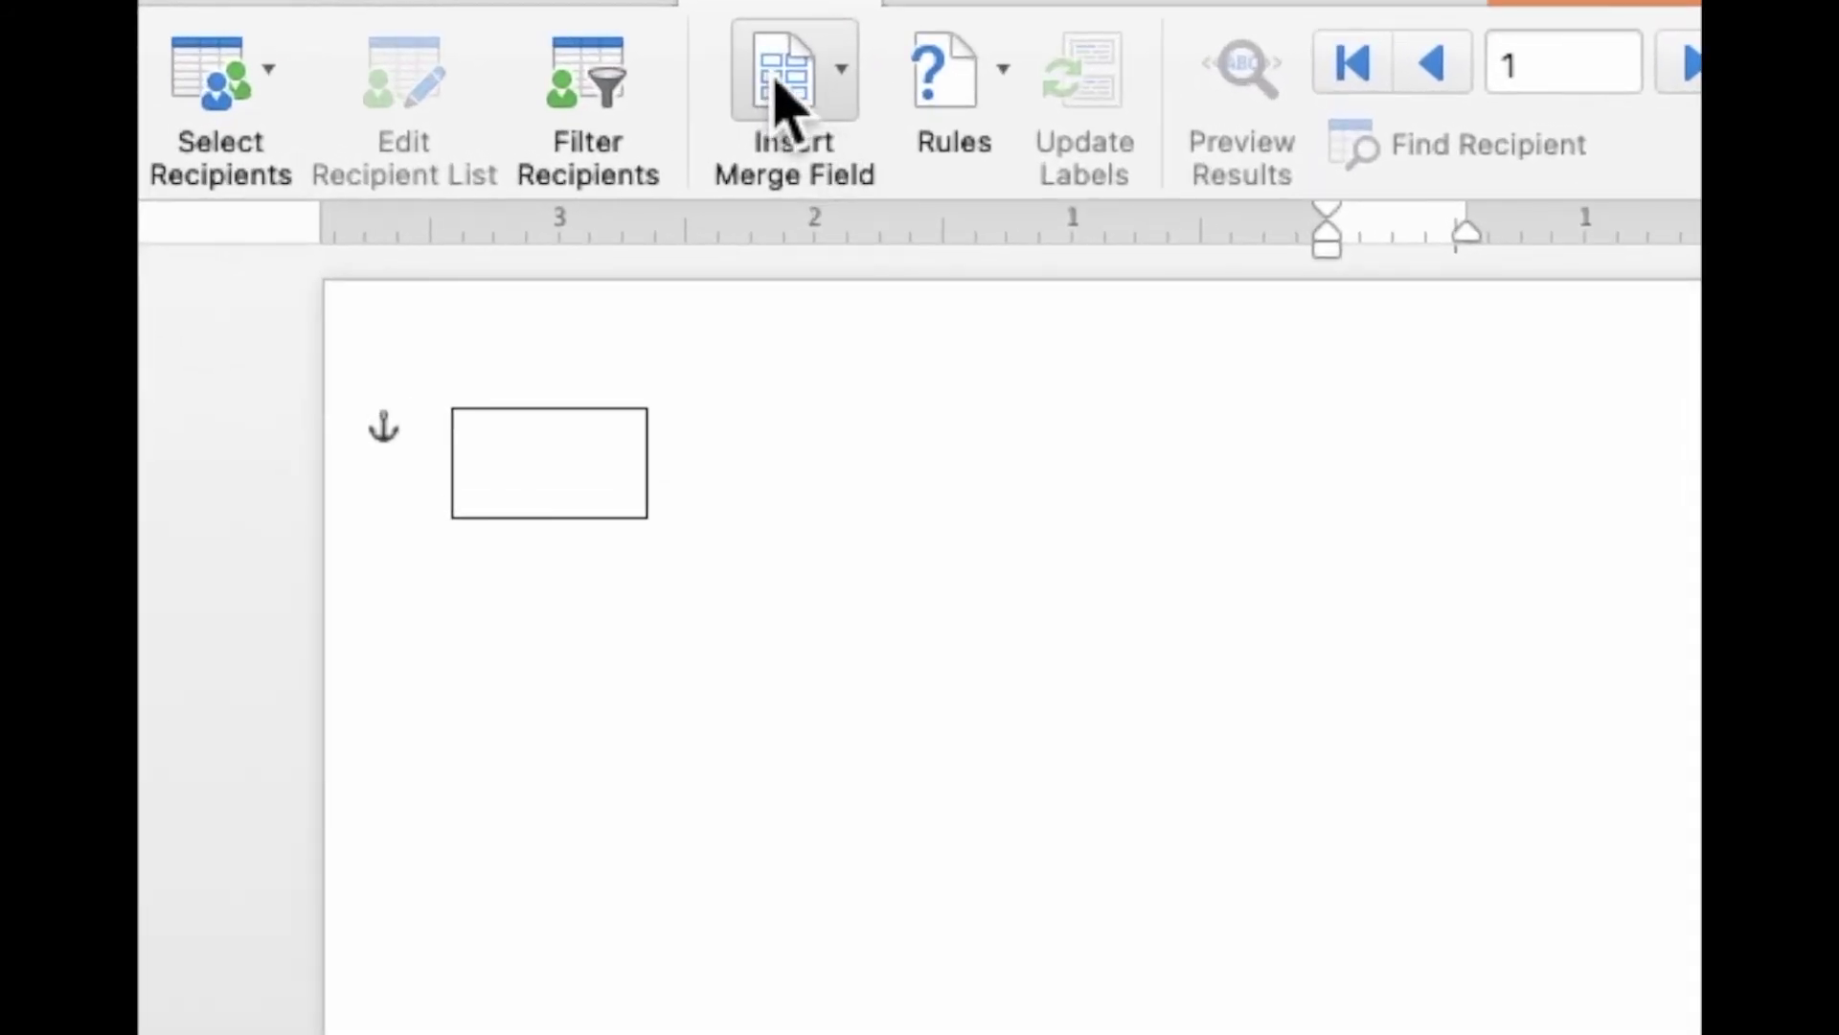
Insert the violin_I1 and violin_I2 merge fields into the two seat boxes left of the podium.
left_click(784, 84)
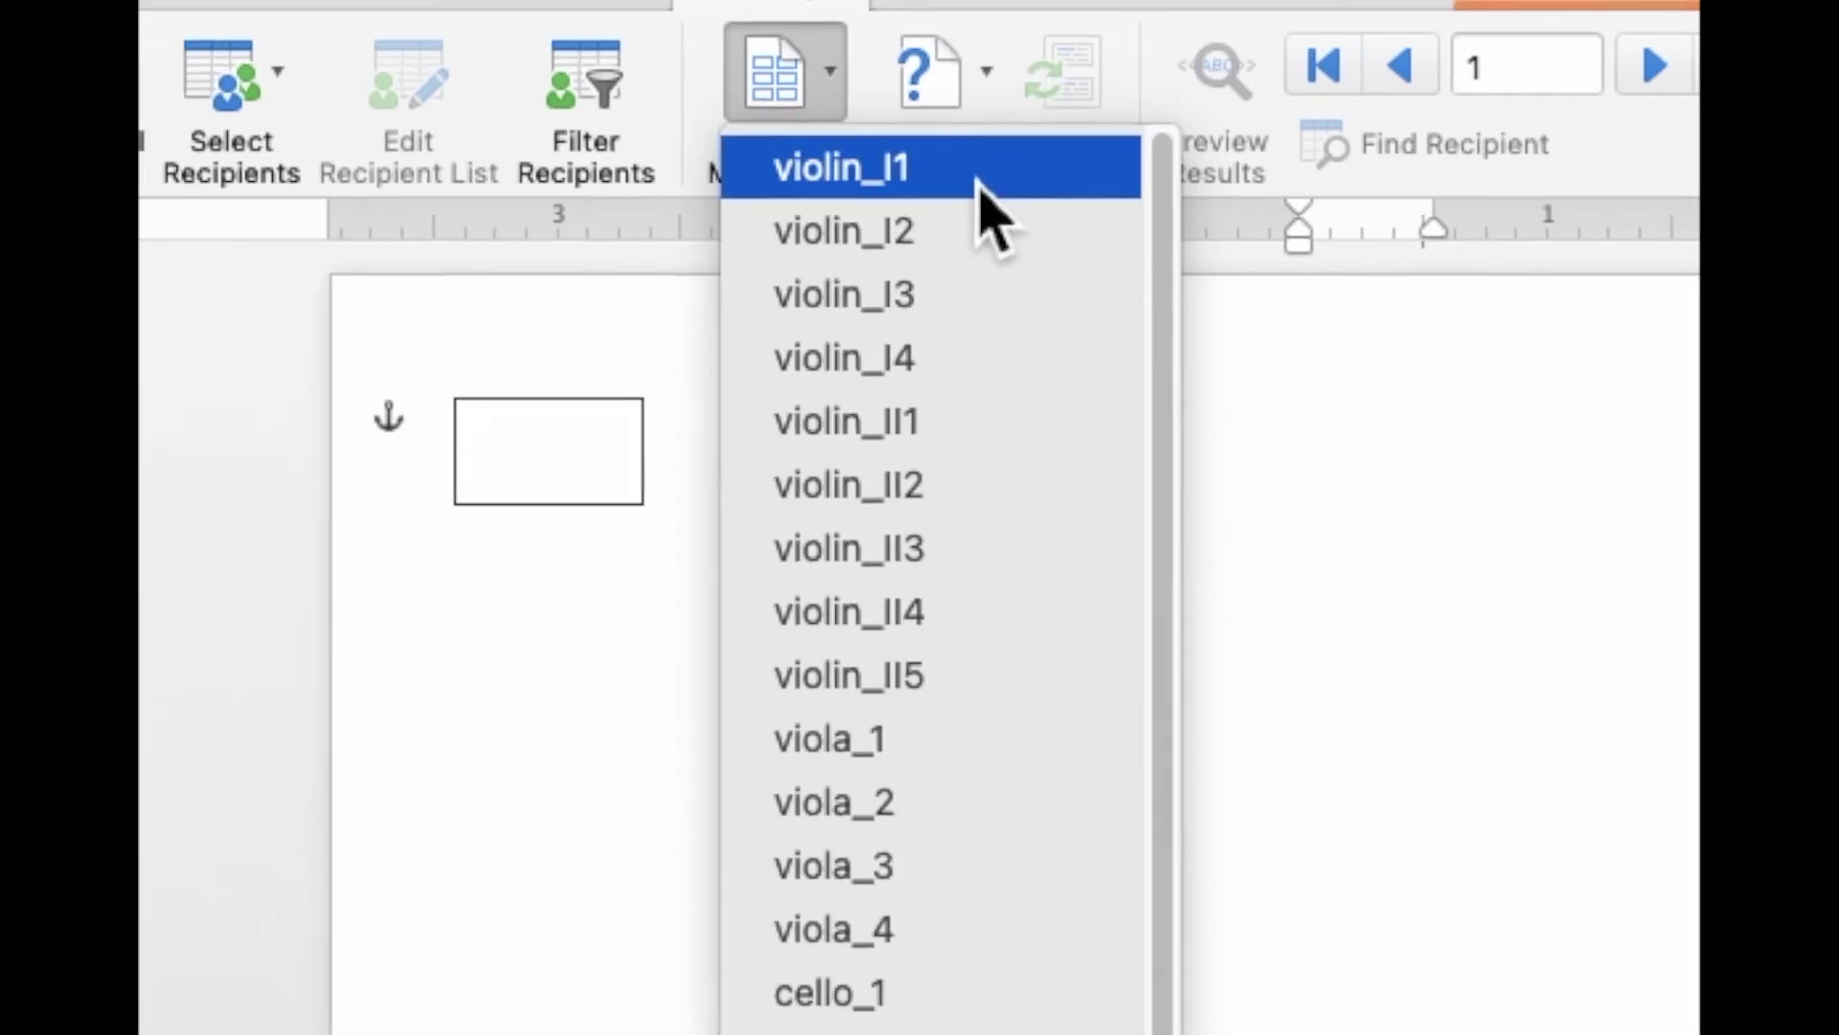
left_click(974, 185)
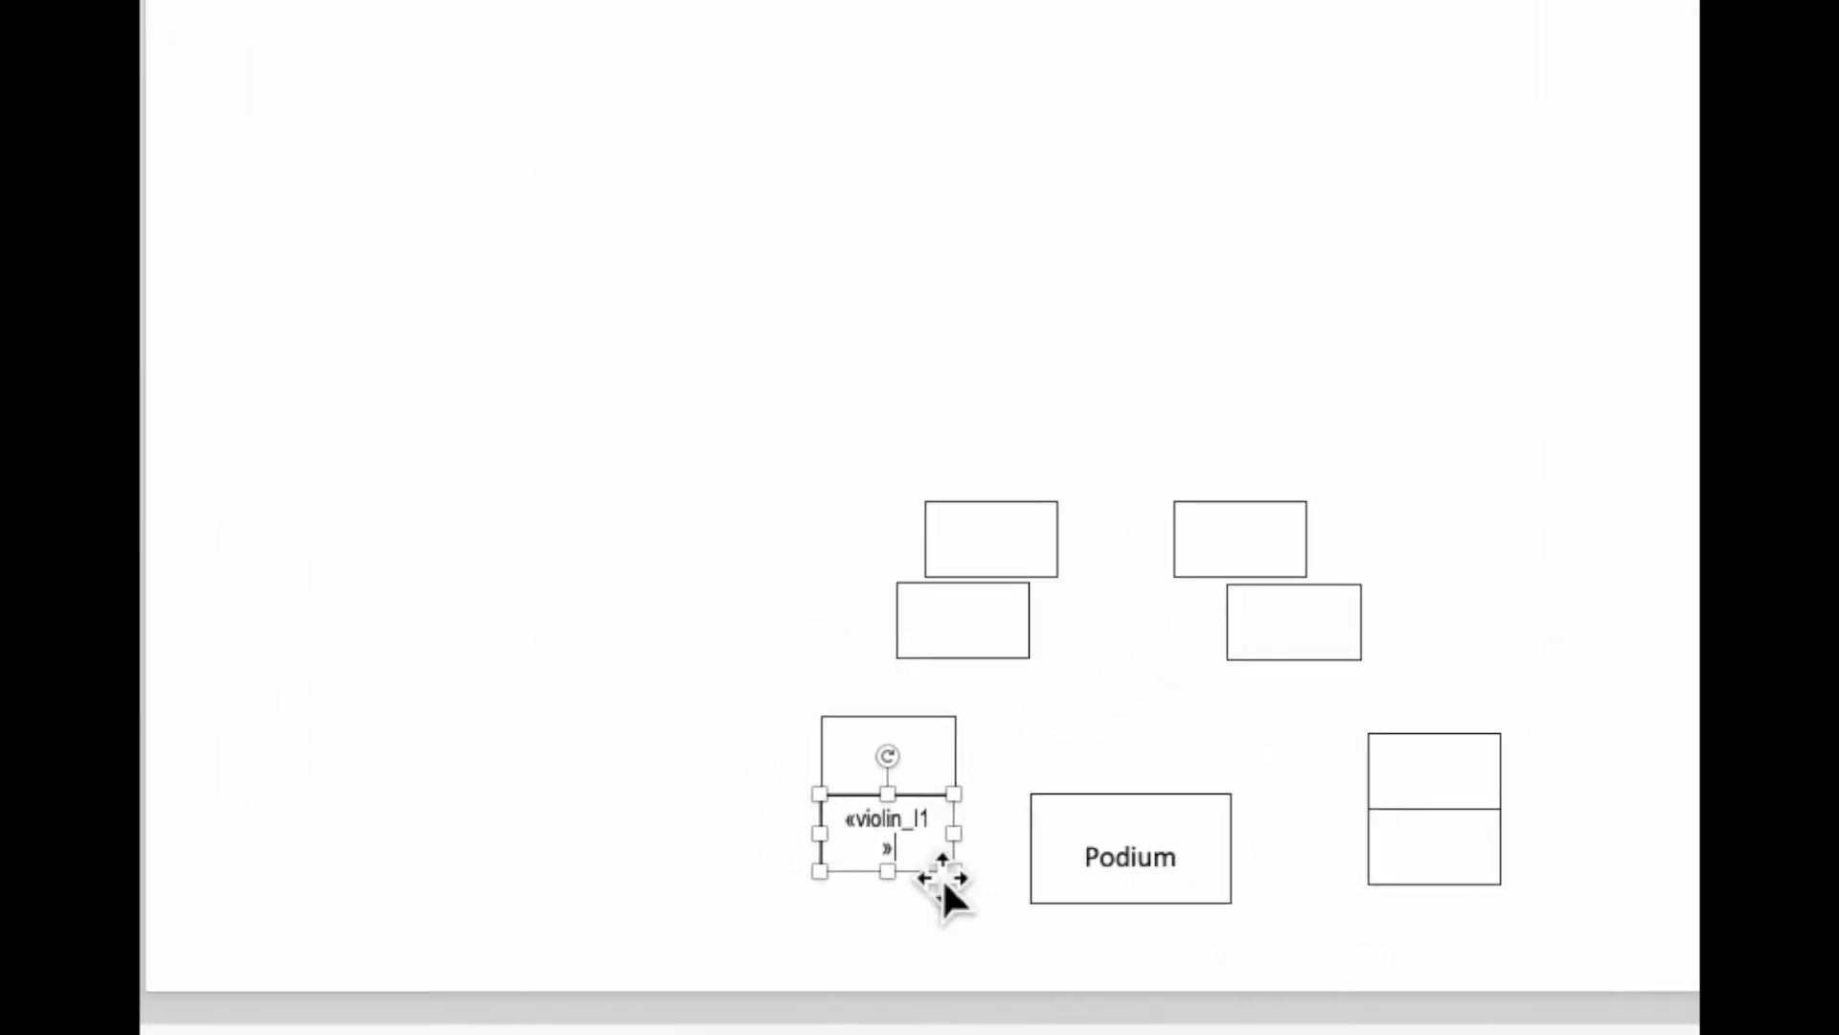
left_click(943, 775)
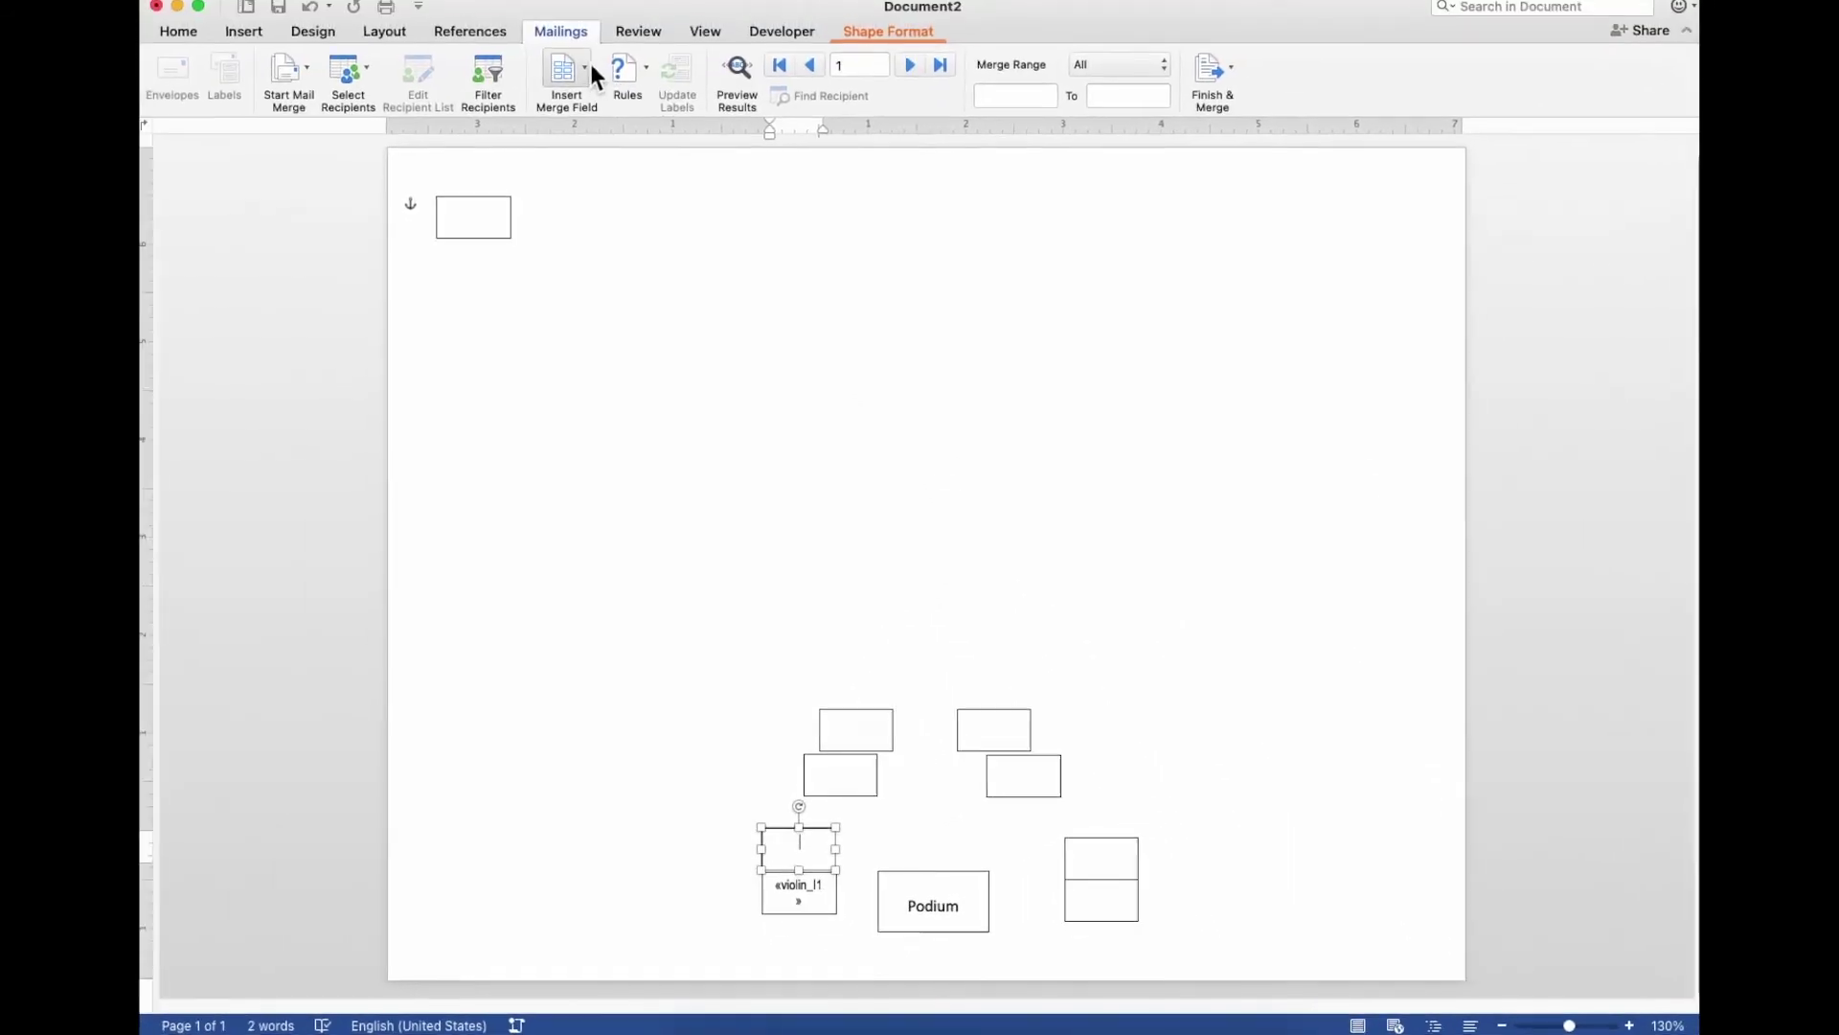
left_click(589, 65)
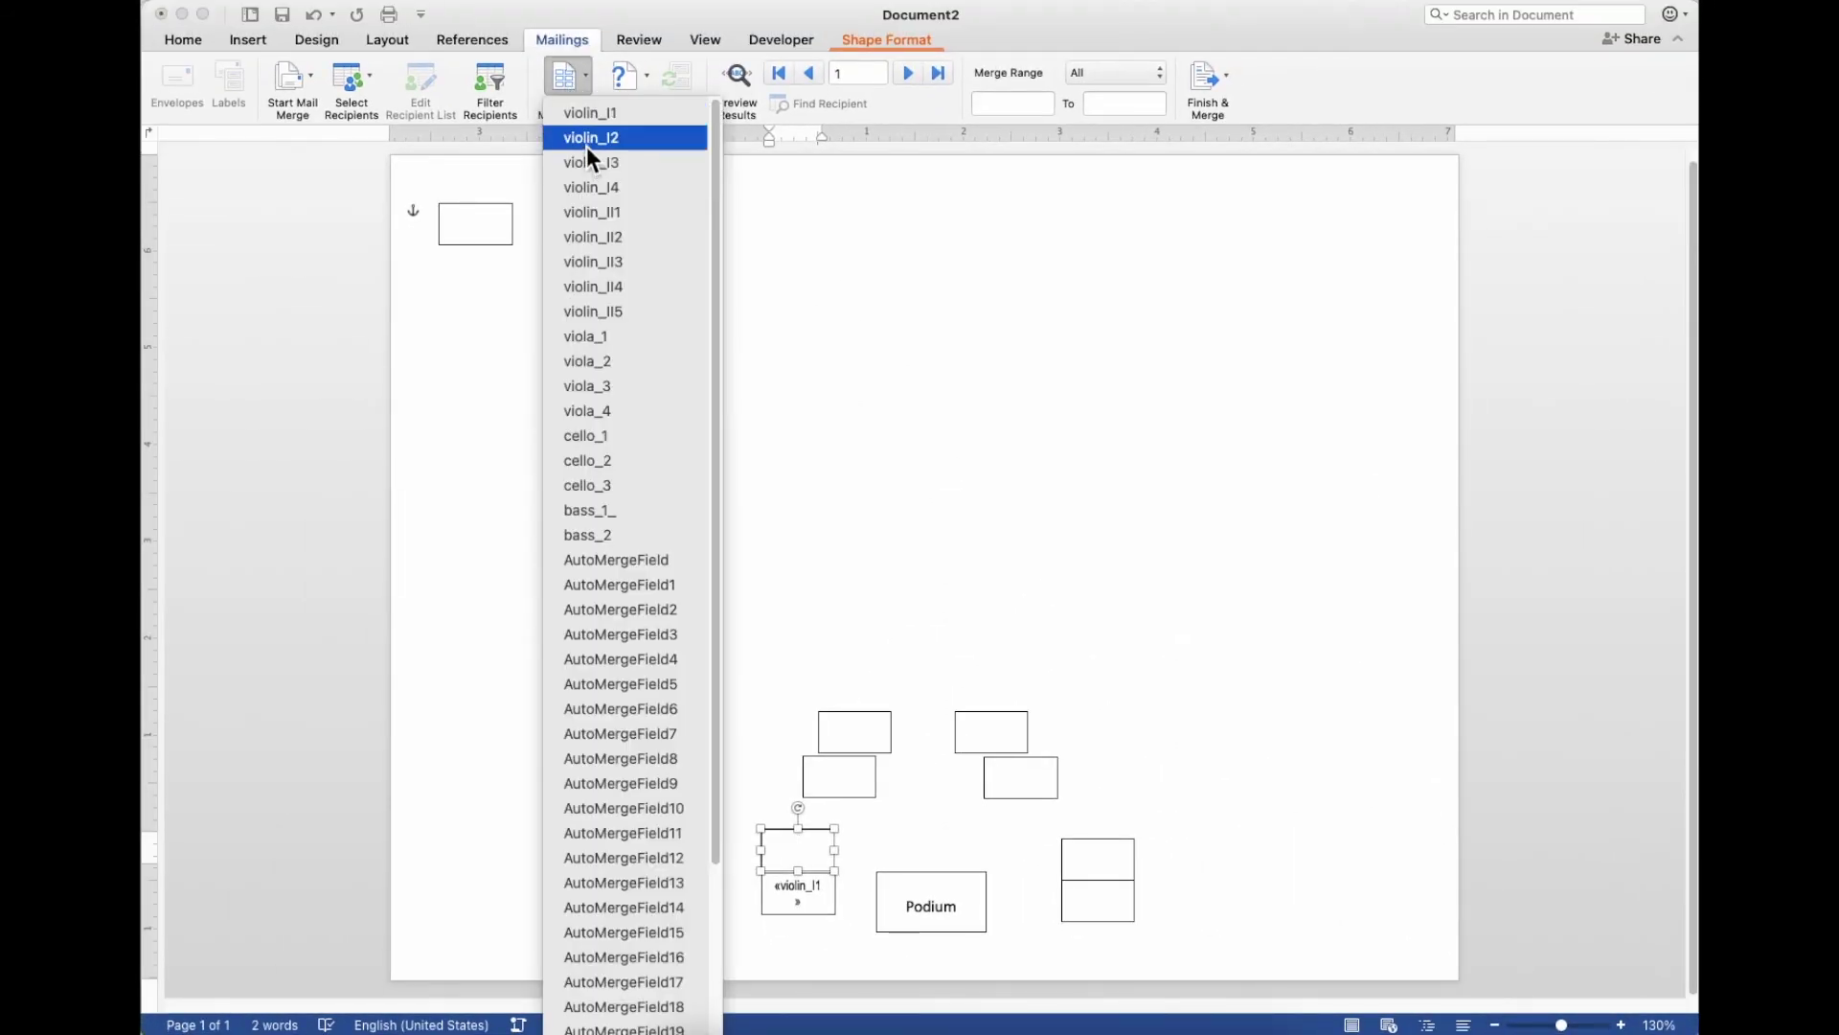
left_click(588, 139)
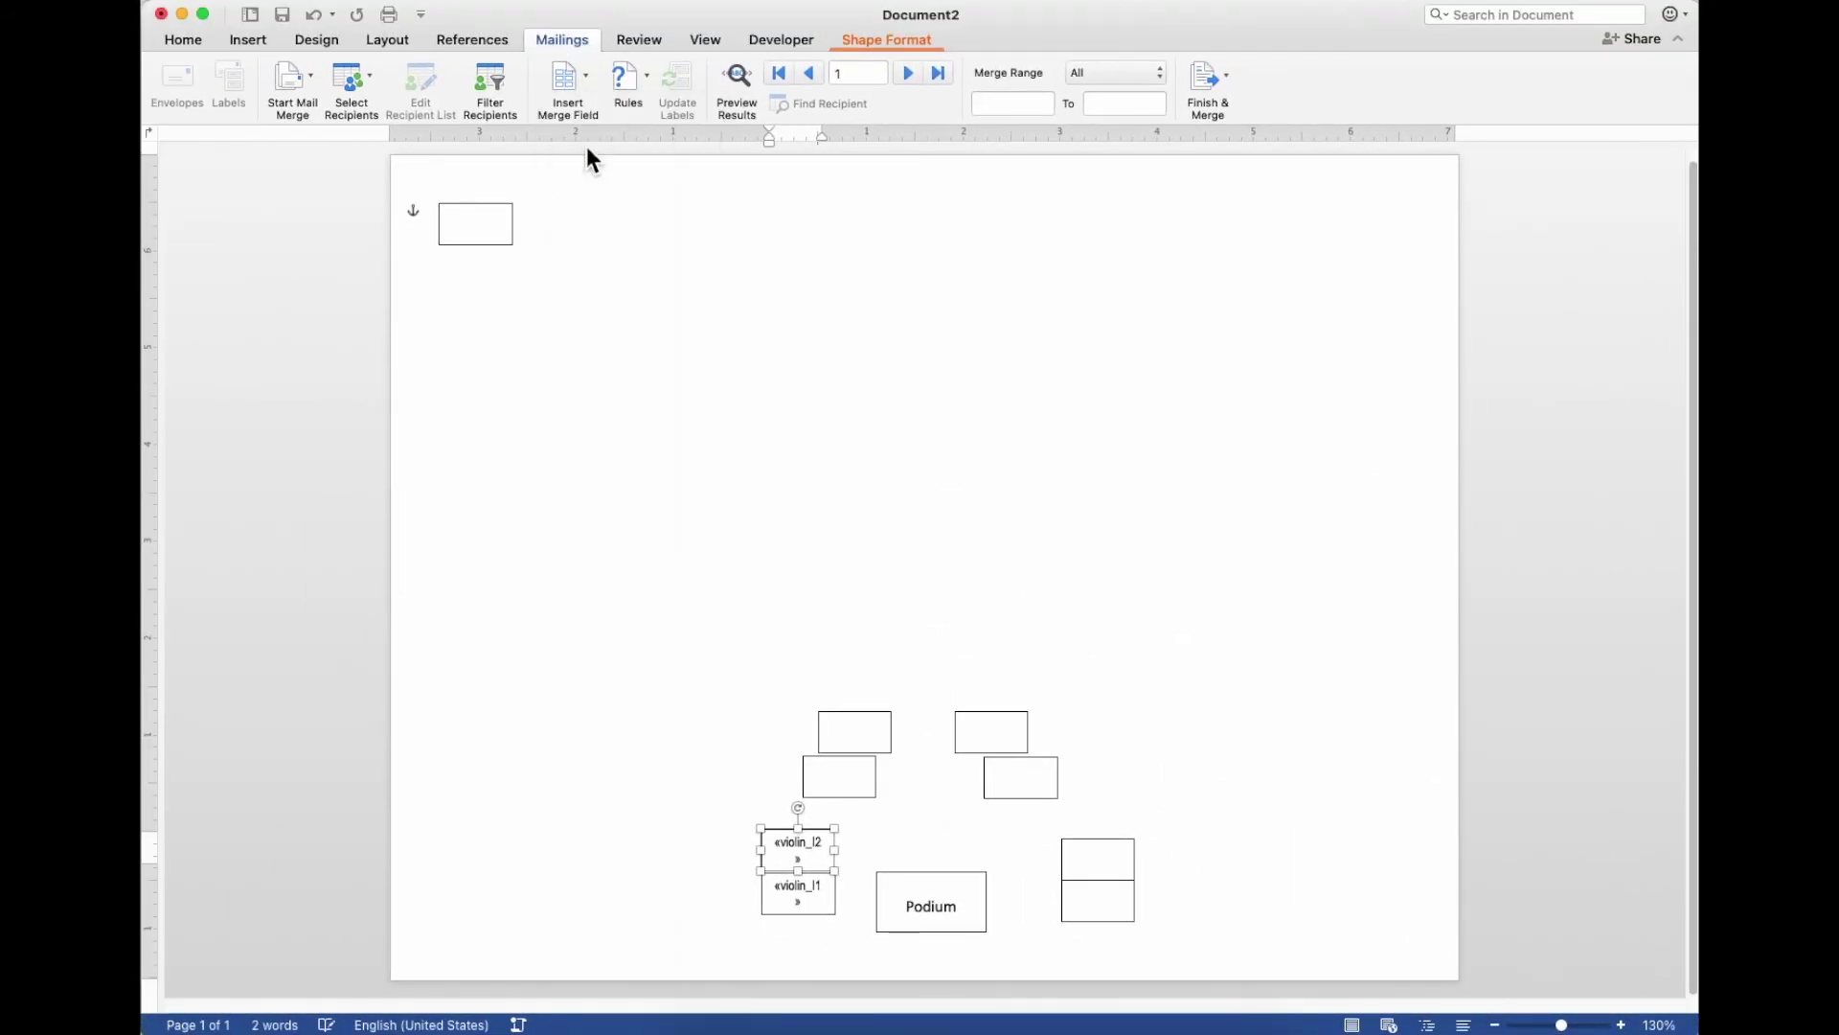
Insert cello_1 into the lower right seat box and cello_2 into the box above it.
left_click(1121, 910)
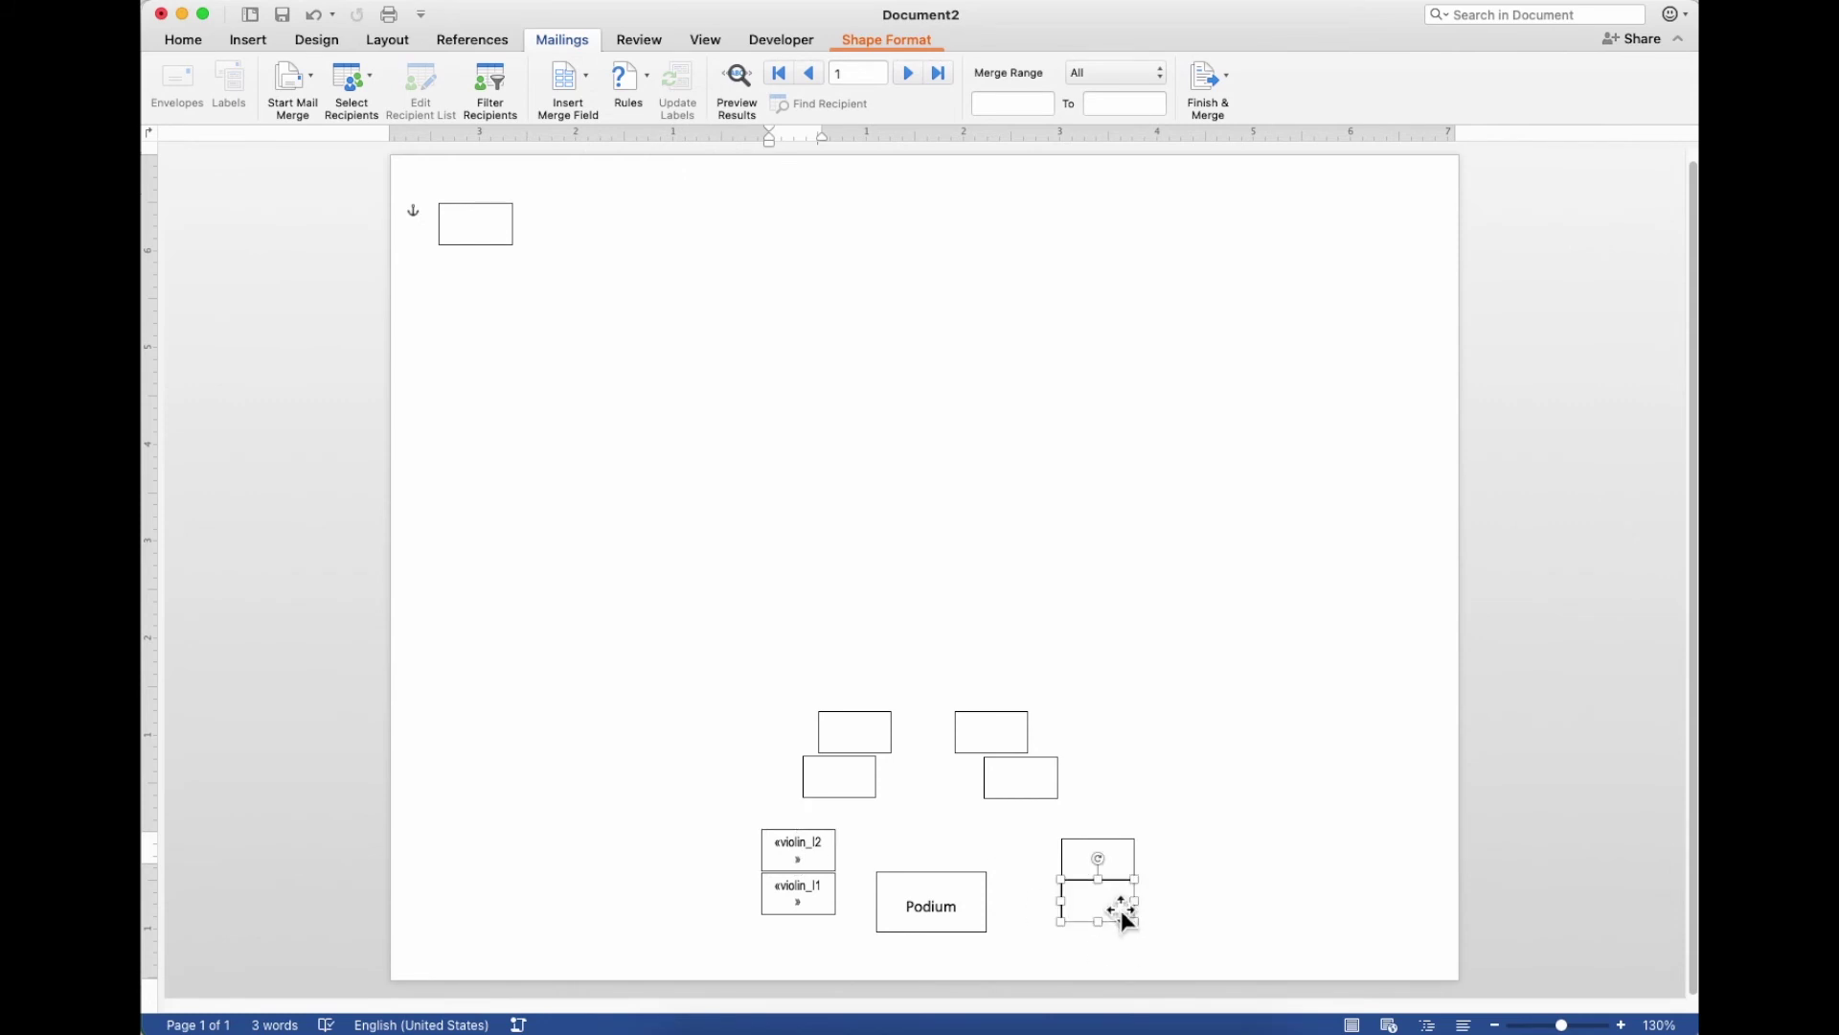
left_click(567, 74)
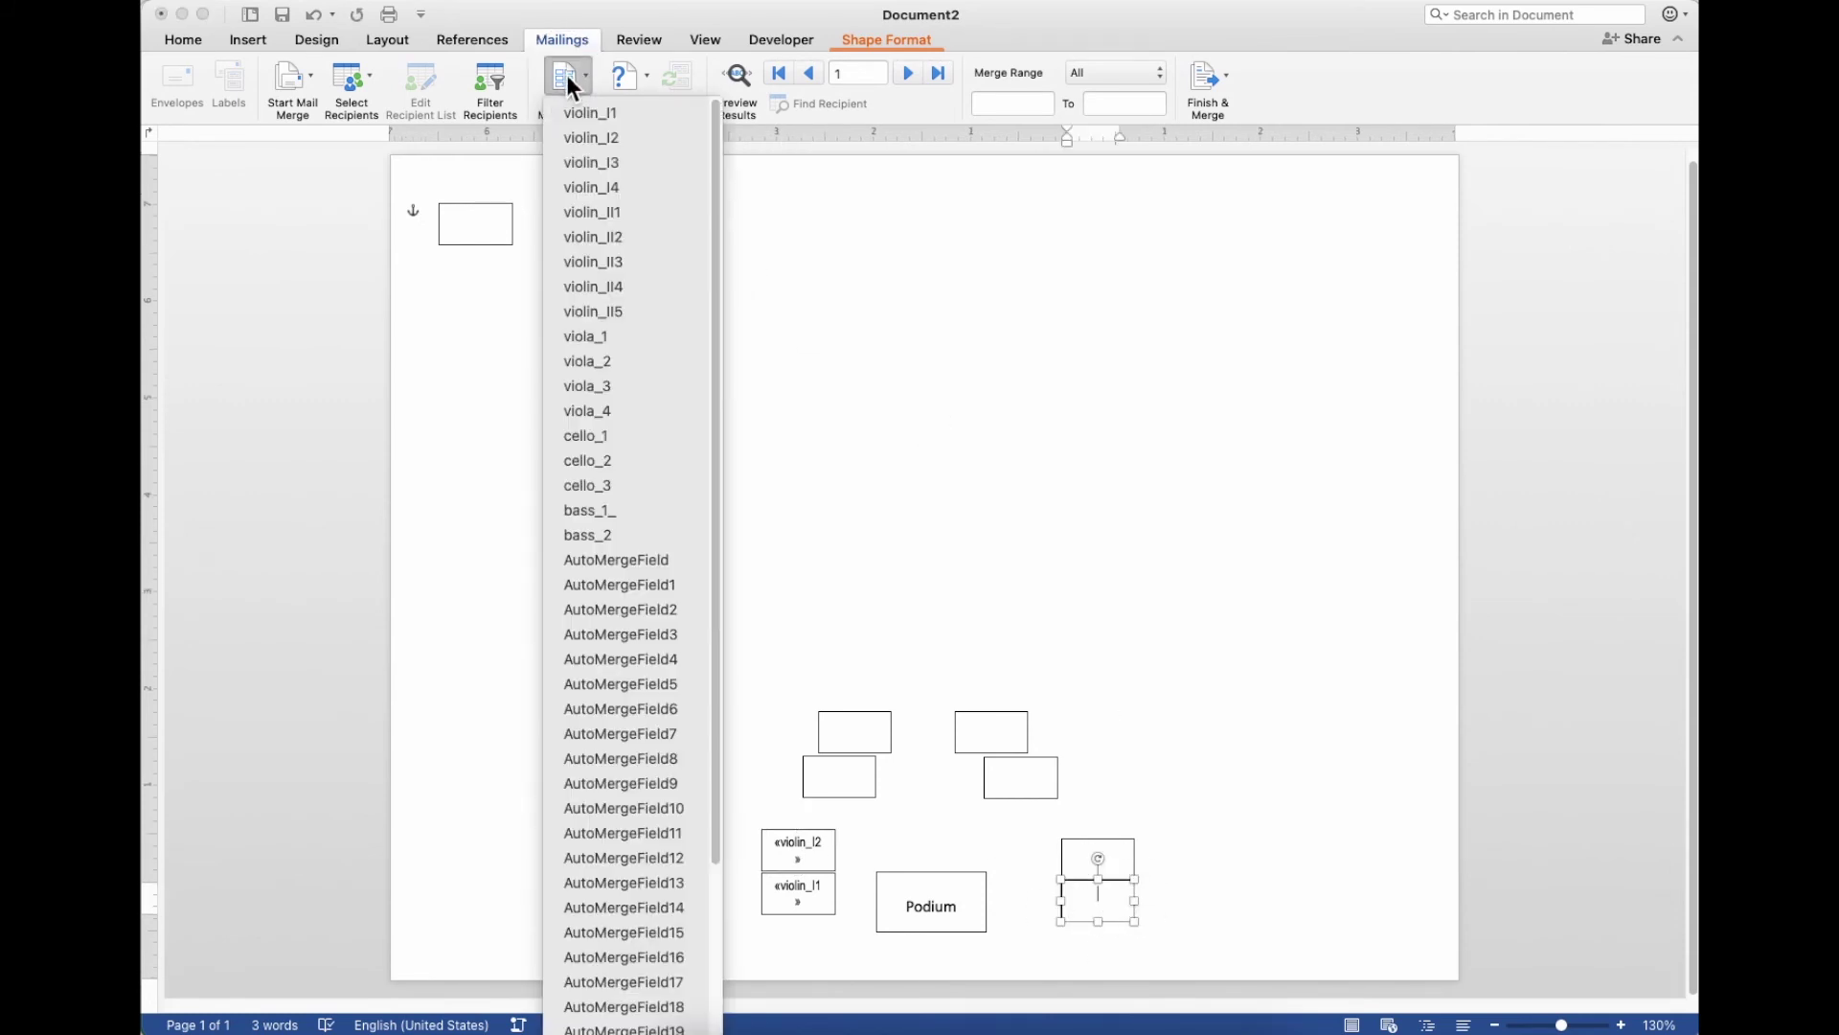
left_click(636, 442)
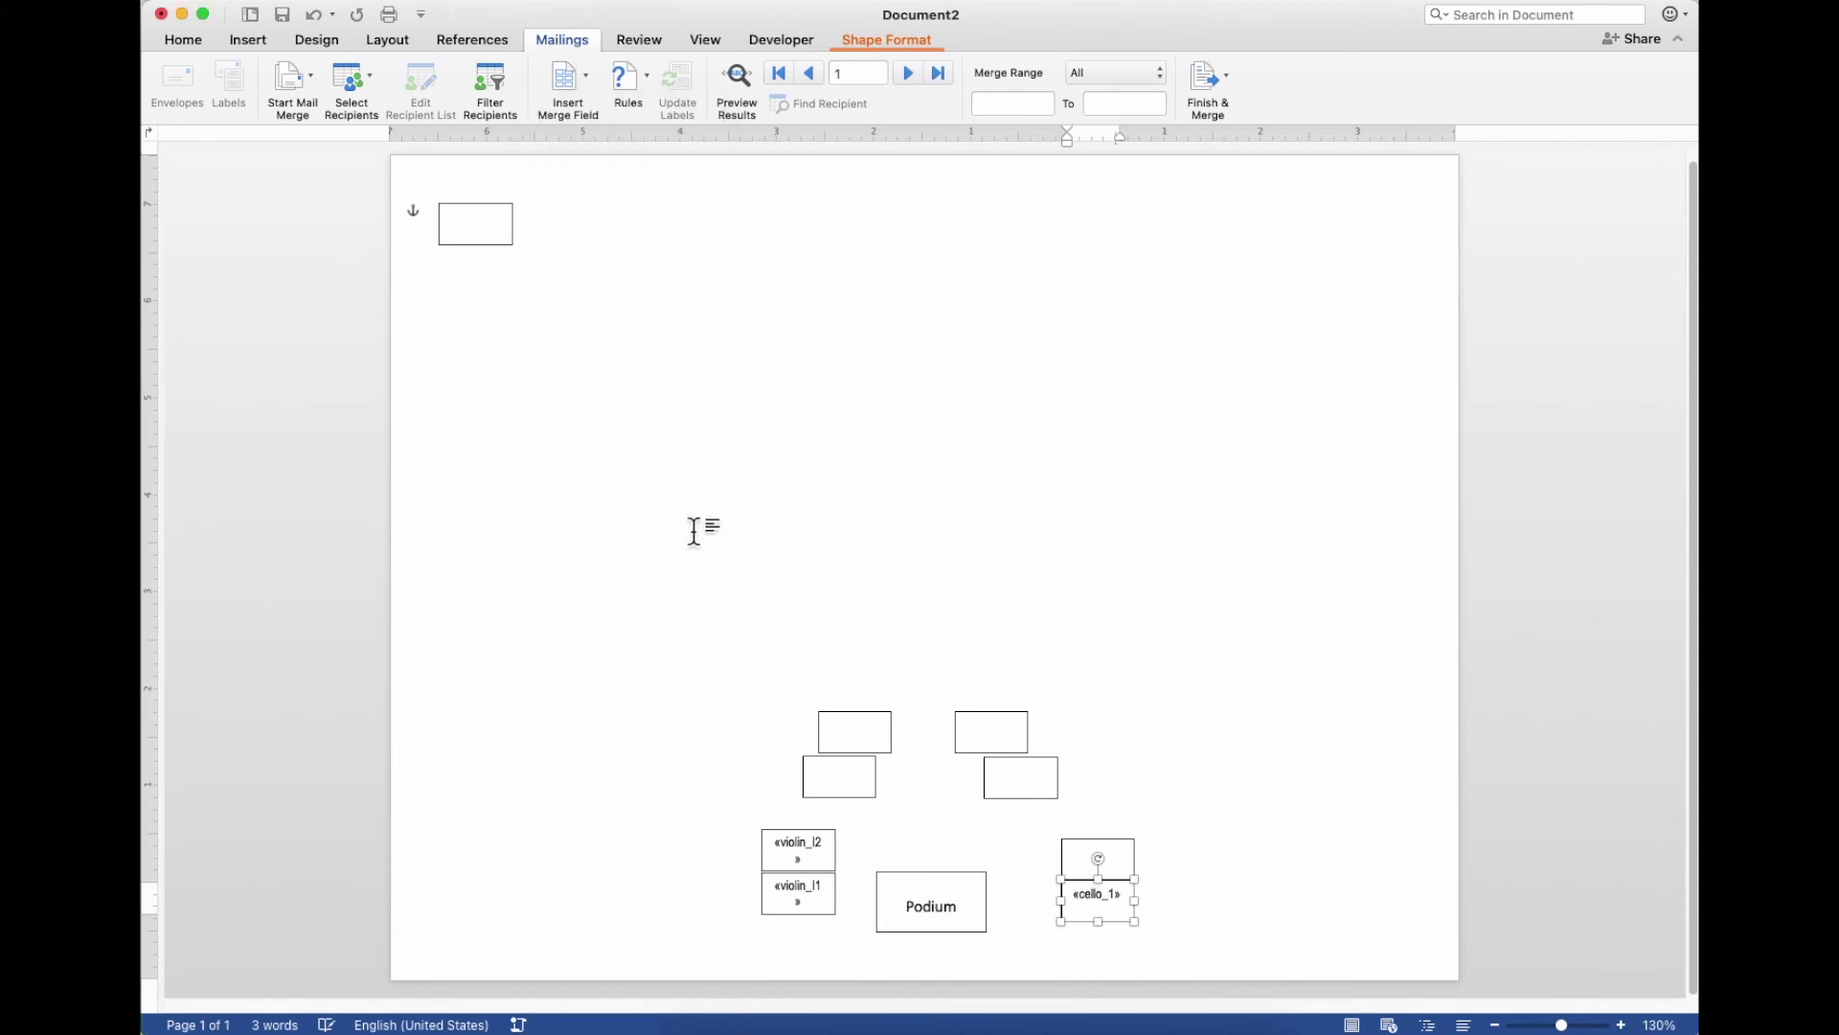
left_click(1123, 870)
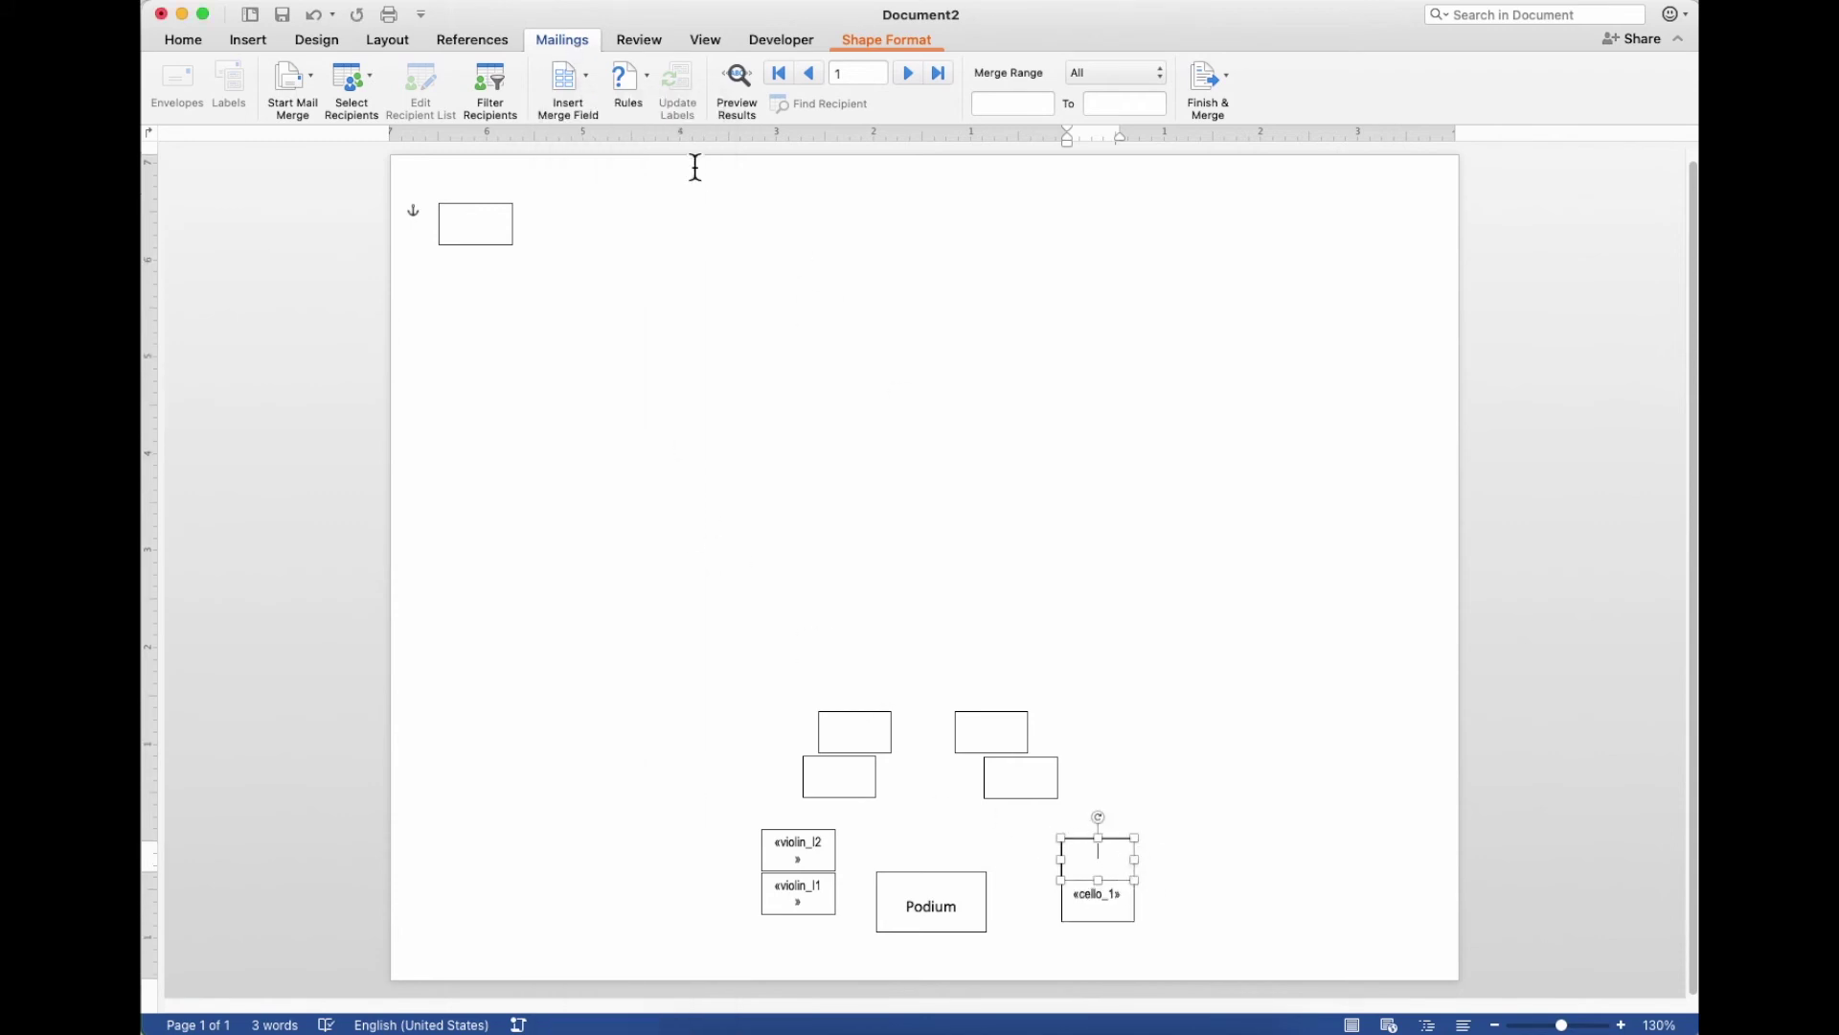
left_click(572, 78)
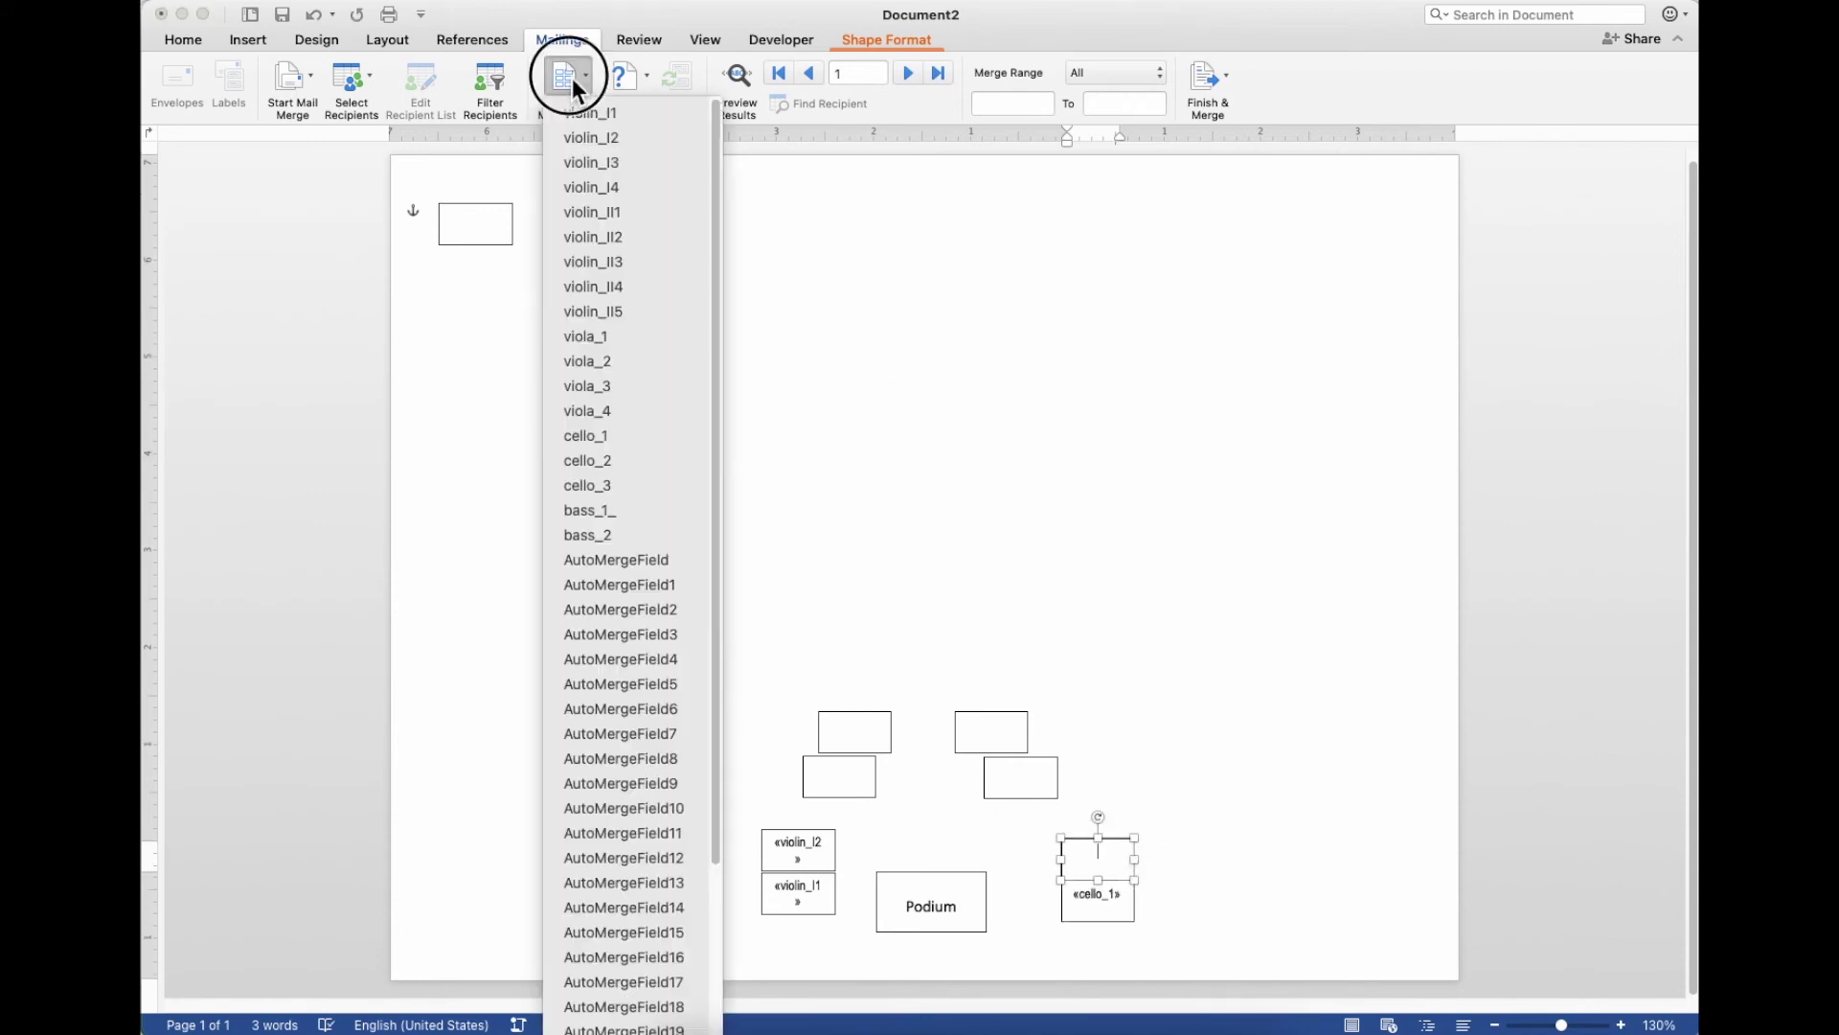
left_click(680, 463)
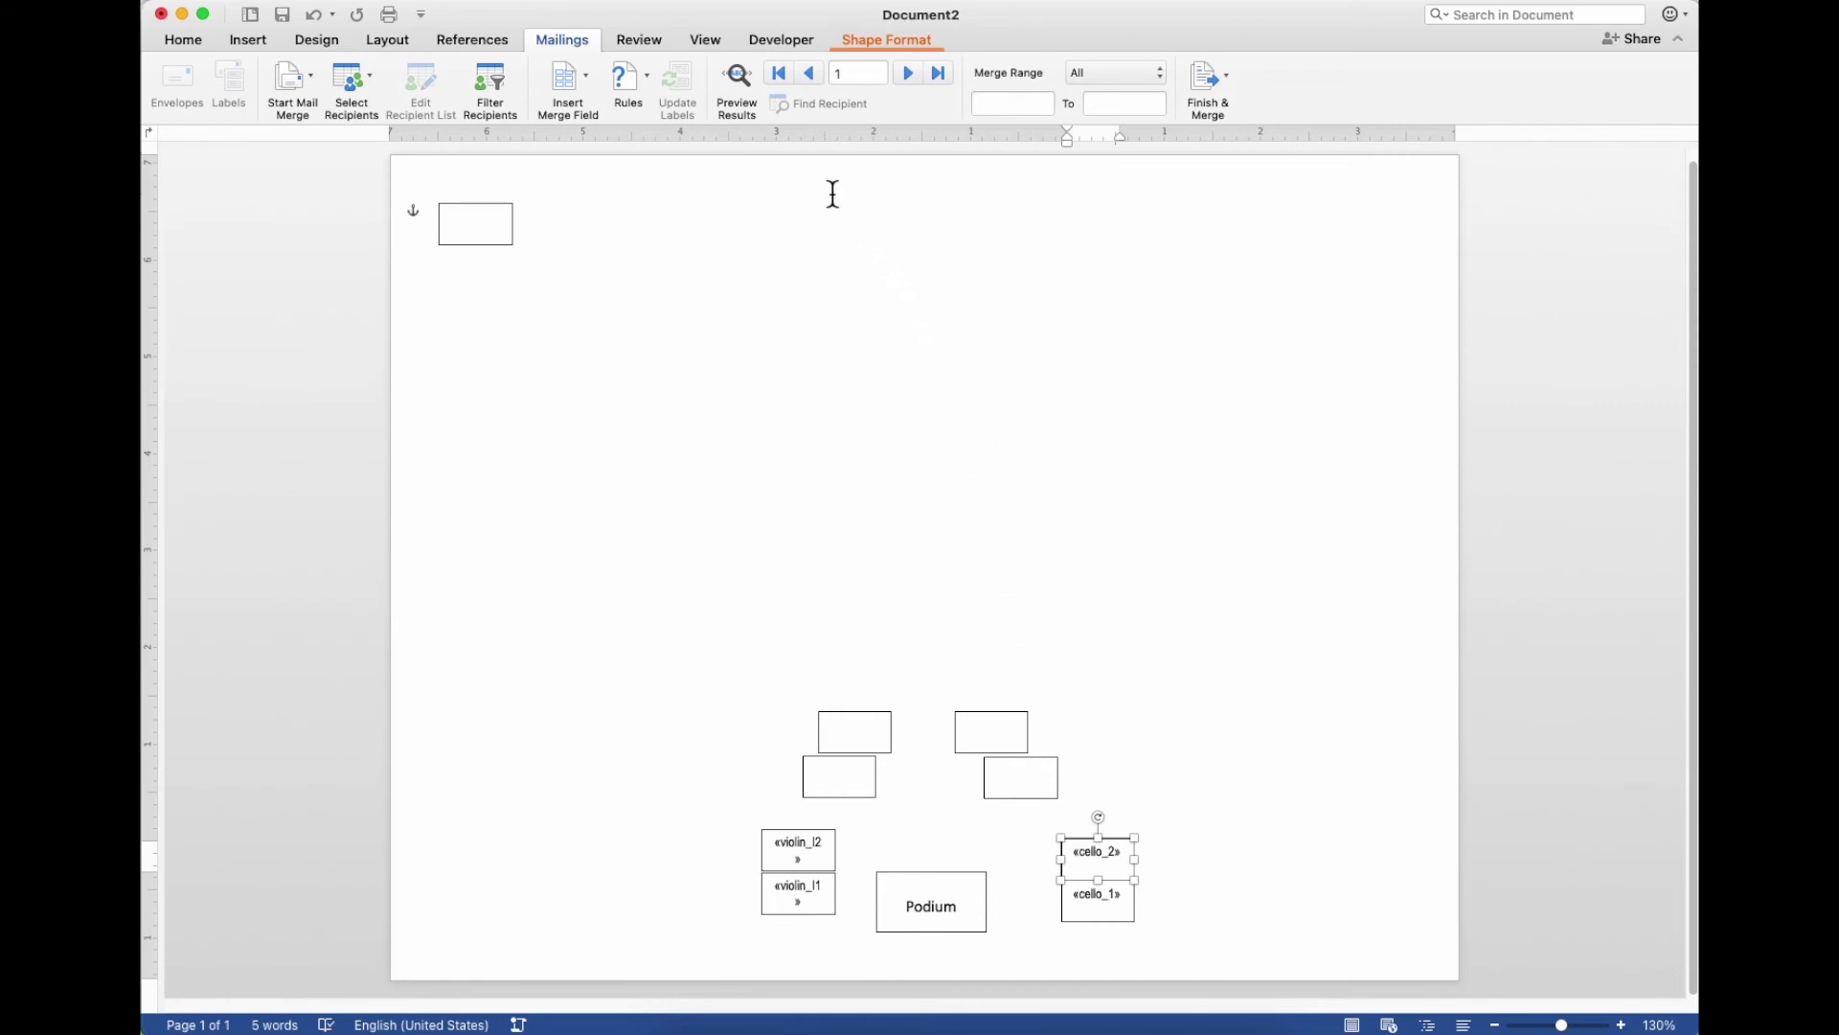
Preview the chart with roster names, switch back to merge fields, and show the Finish & Merge choices.
left_click(735, 76)
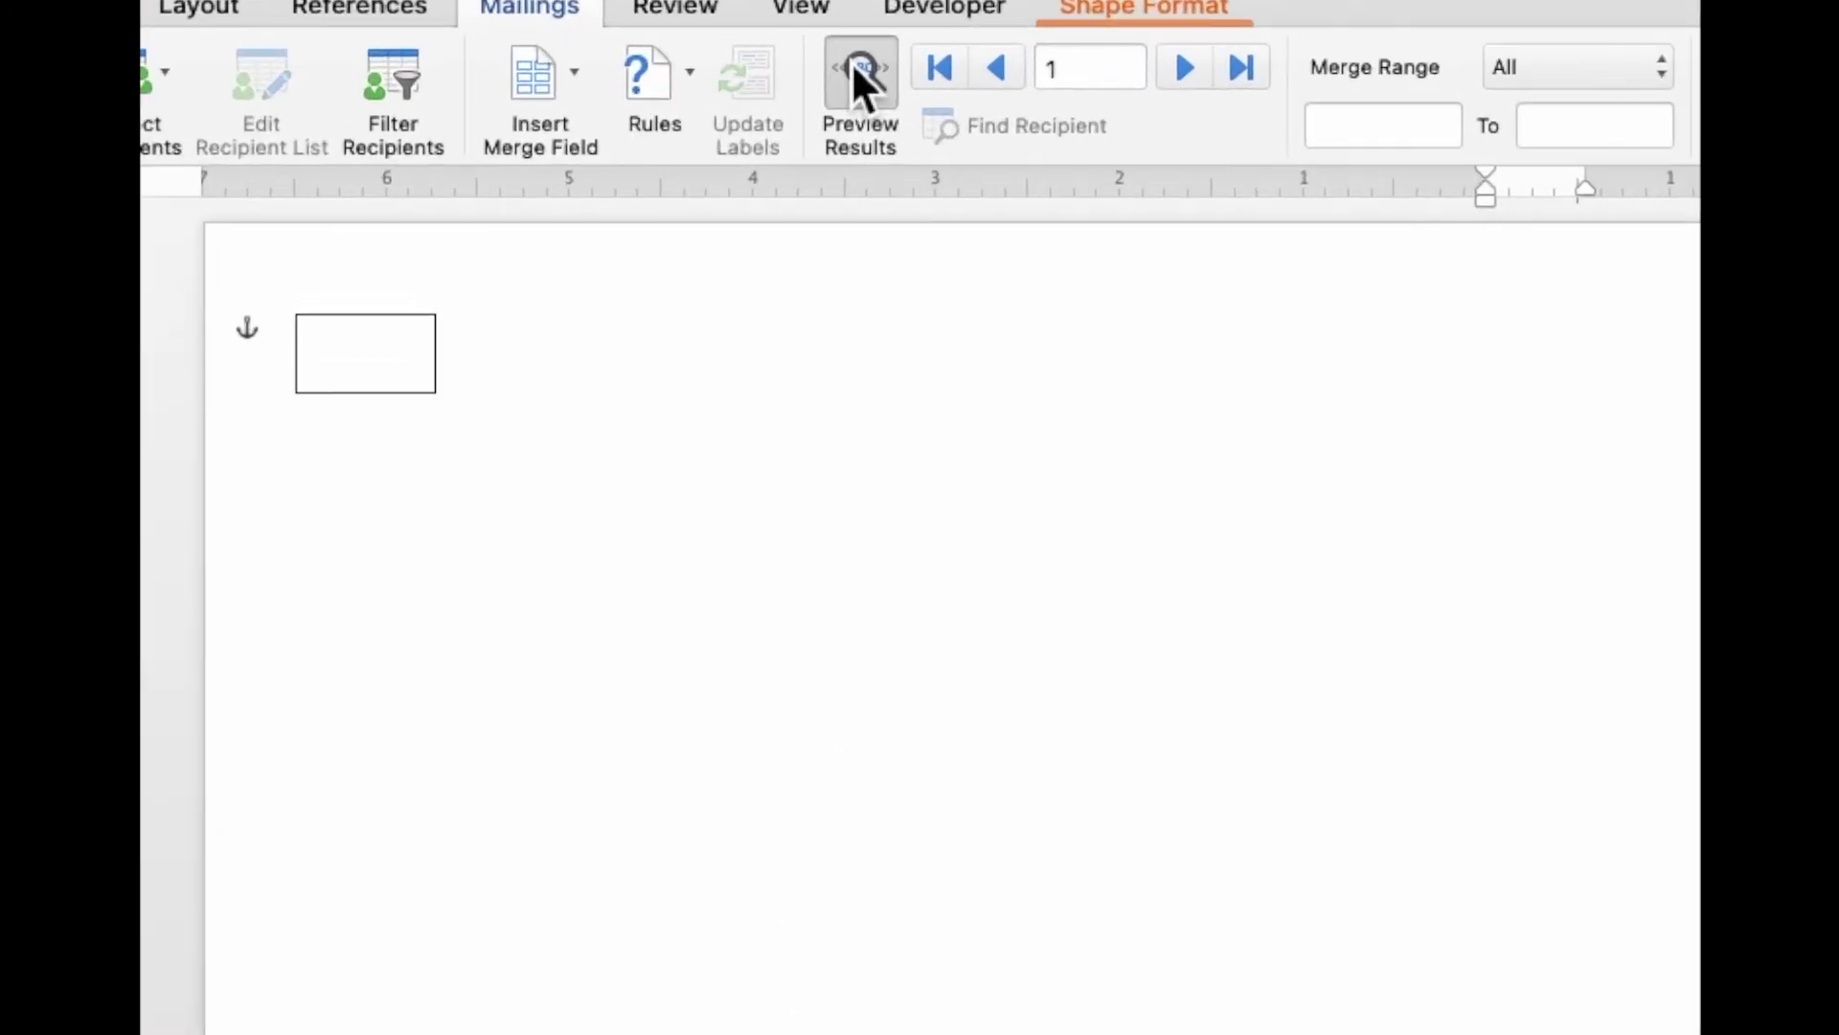
left_click(856, 77)
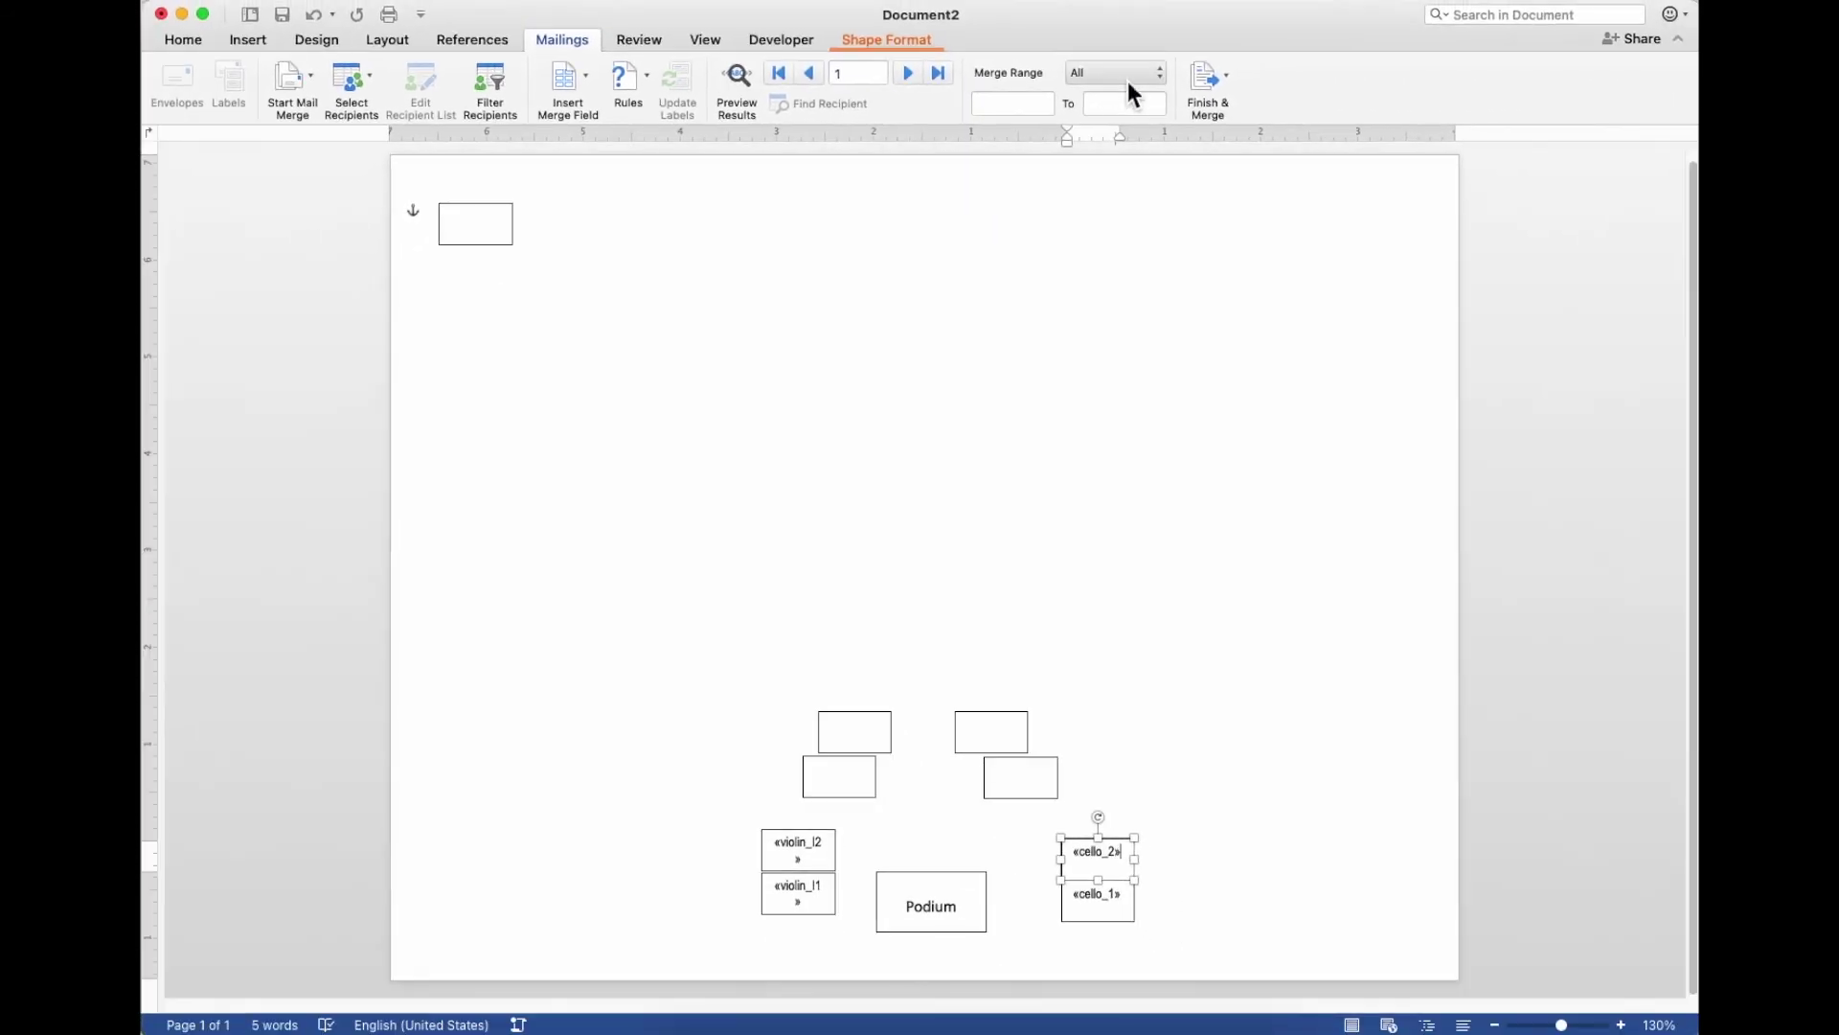
left_click(1207, 77)
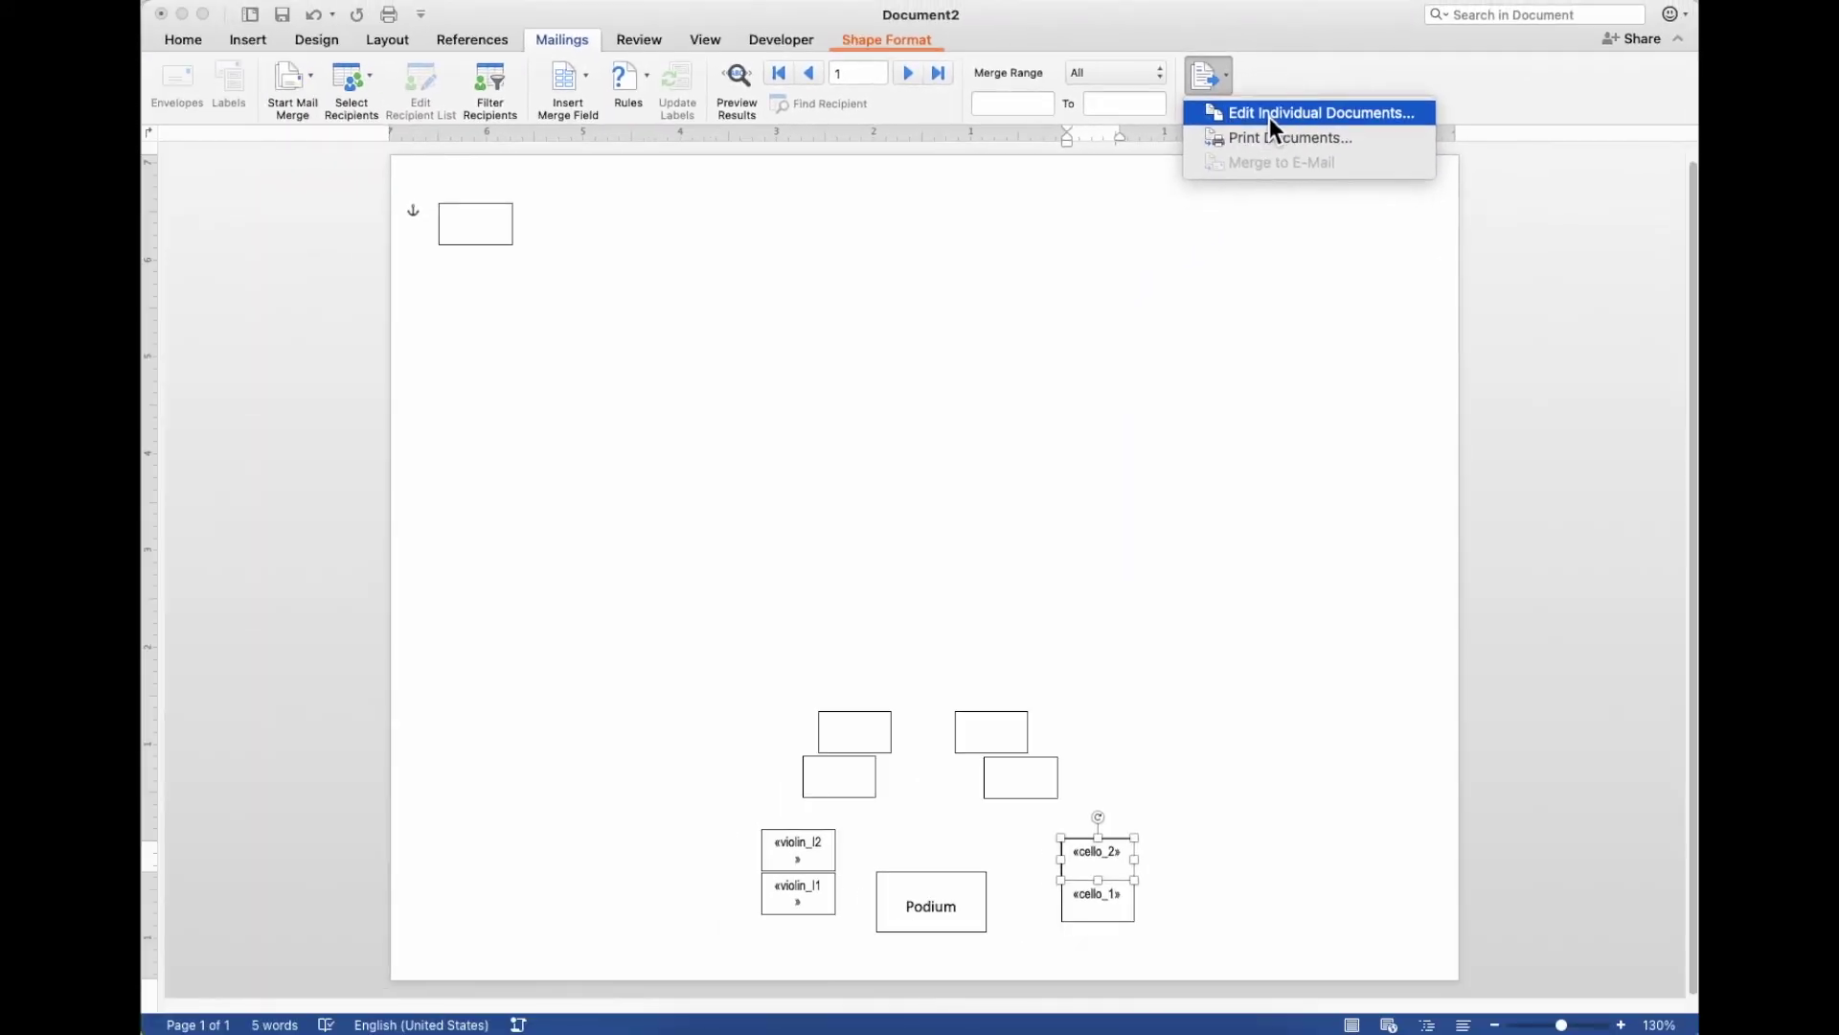
Merge to individual documents and scroll through the merged Letters3 seating charts.
left_click(1269, 113)
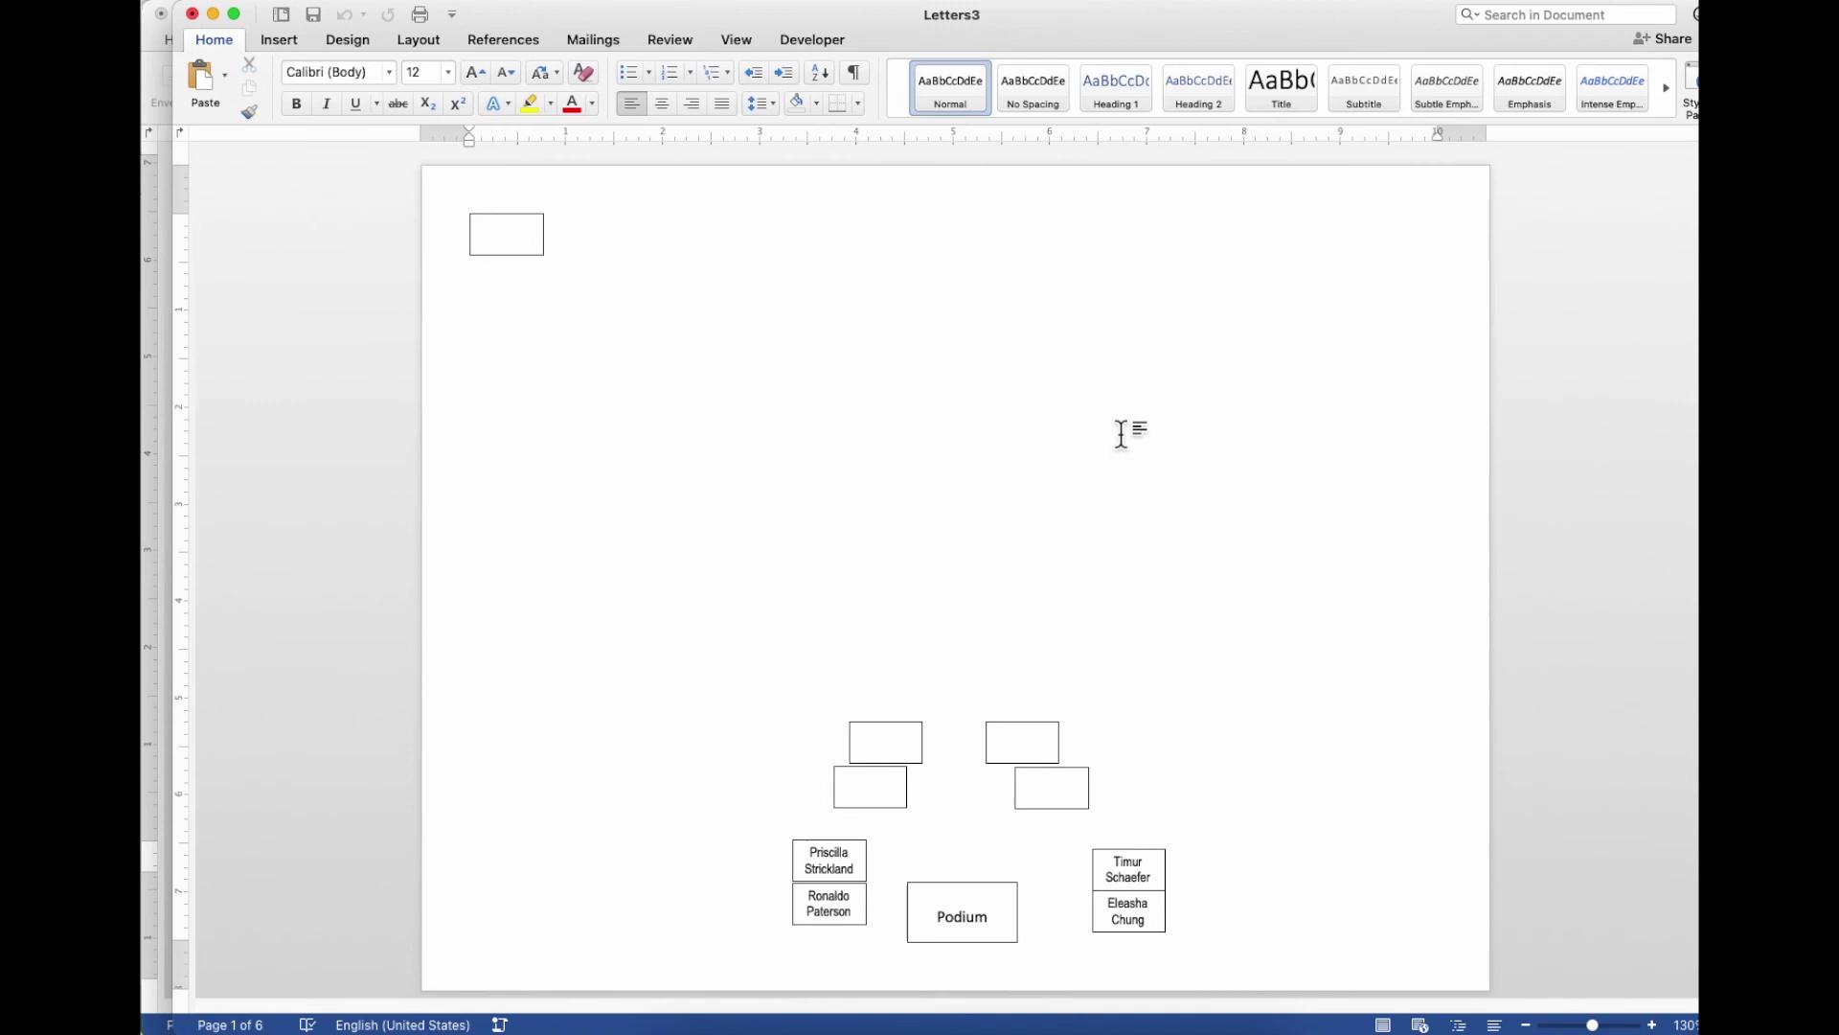
scroll(1084, 613, "down", 10)
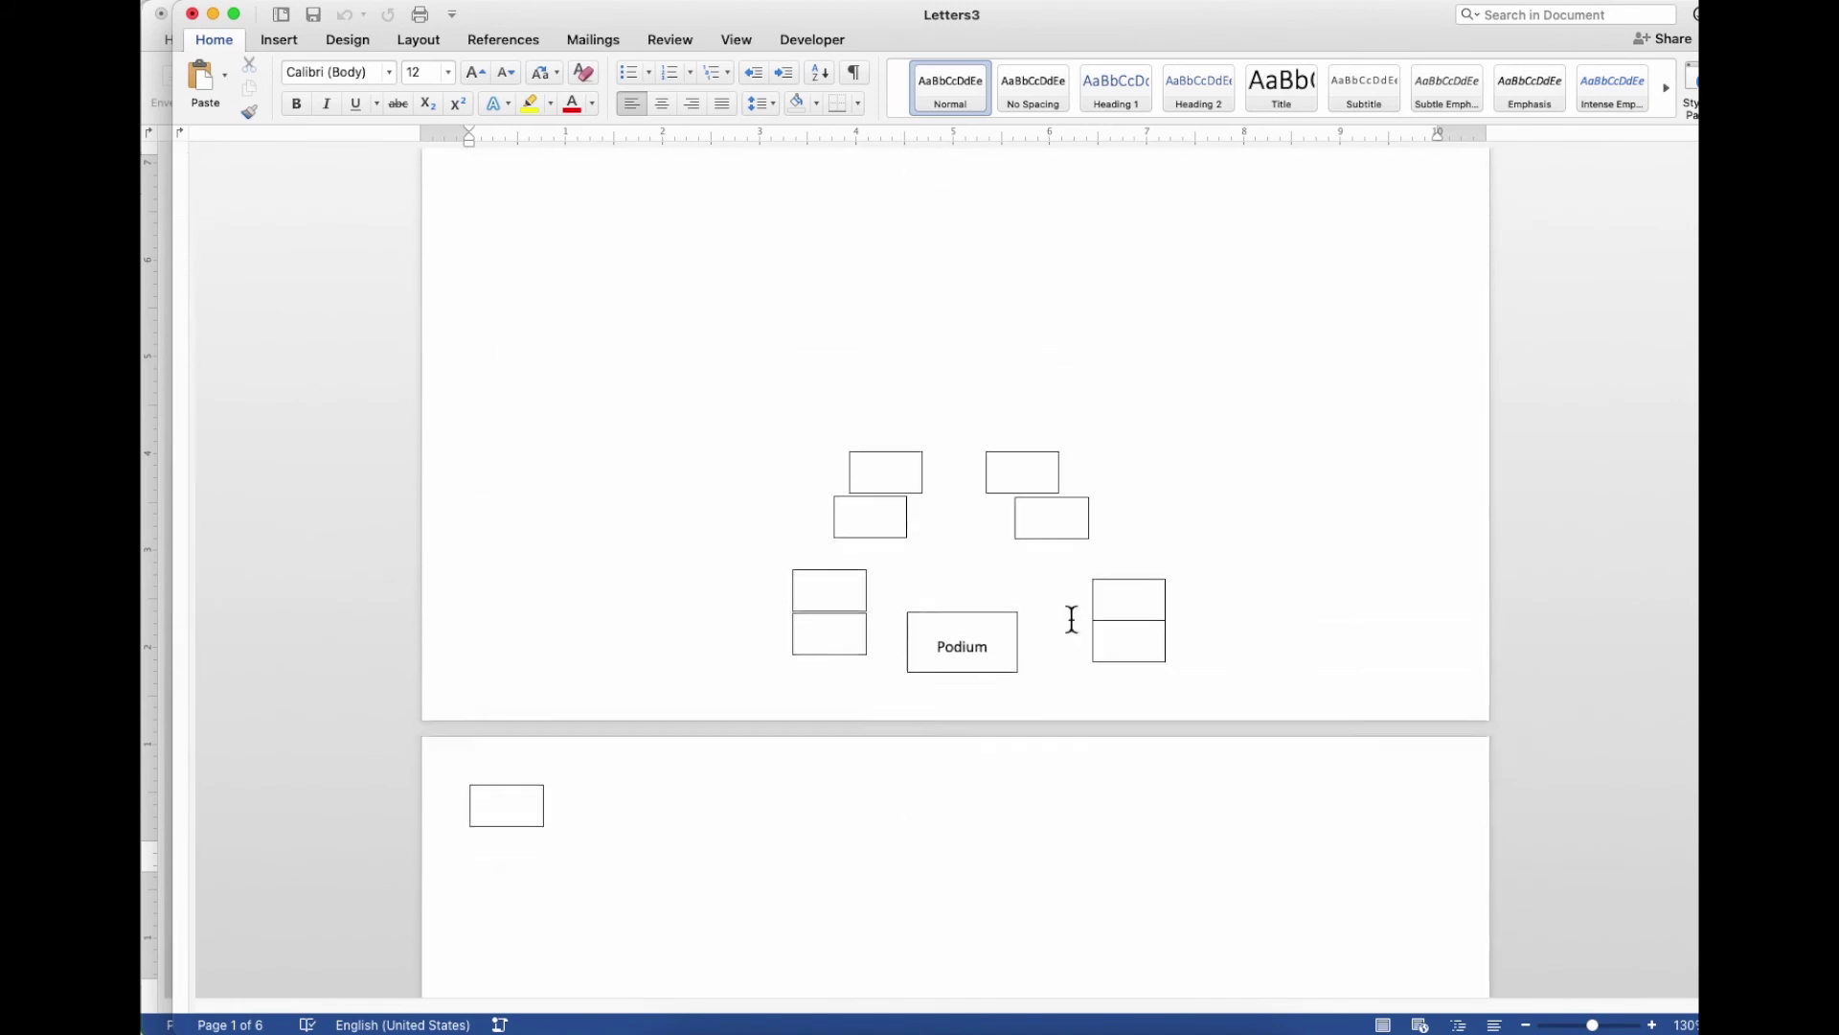
scroll(1072, 620, "down", 6)
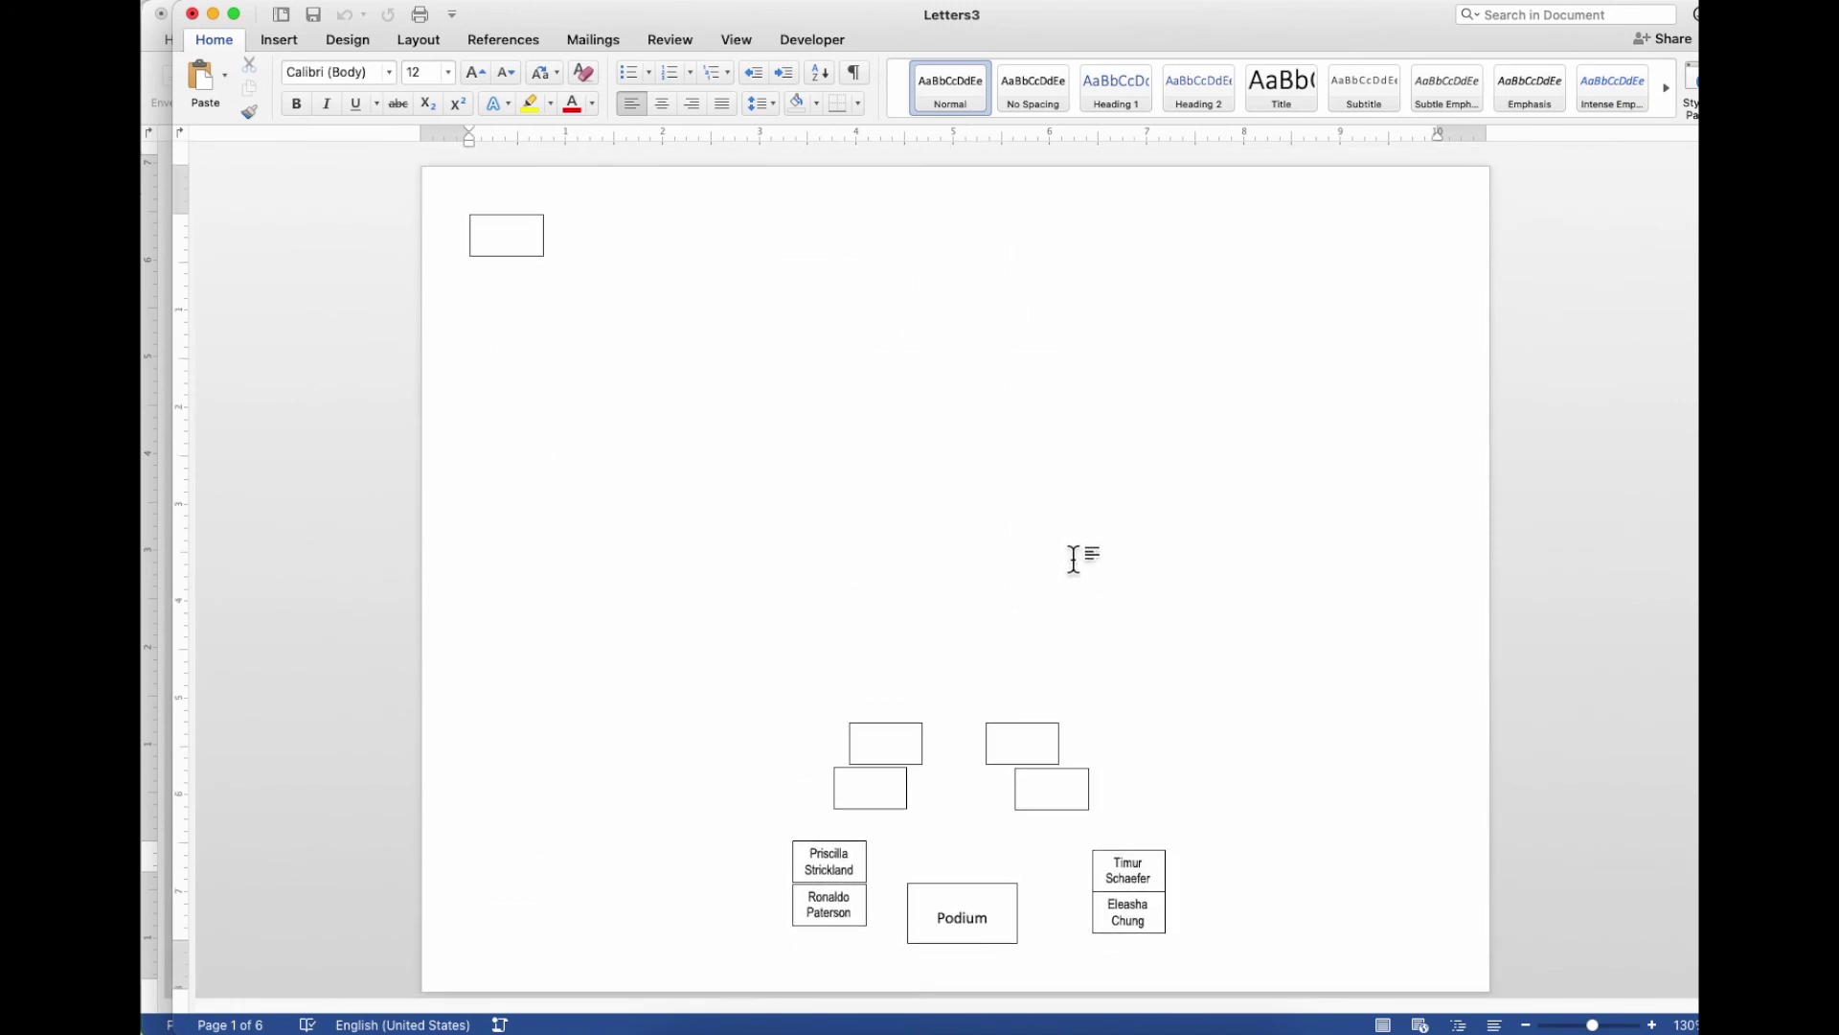
scroll(1146, 652, "down", 2)
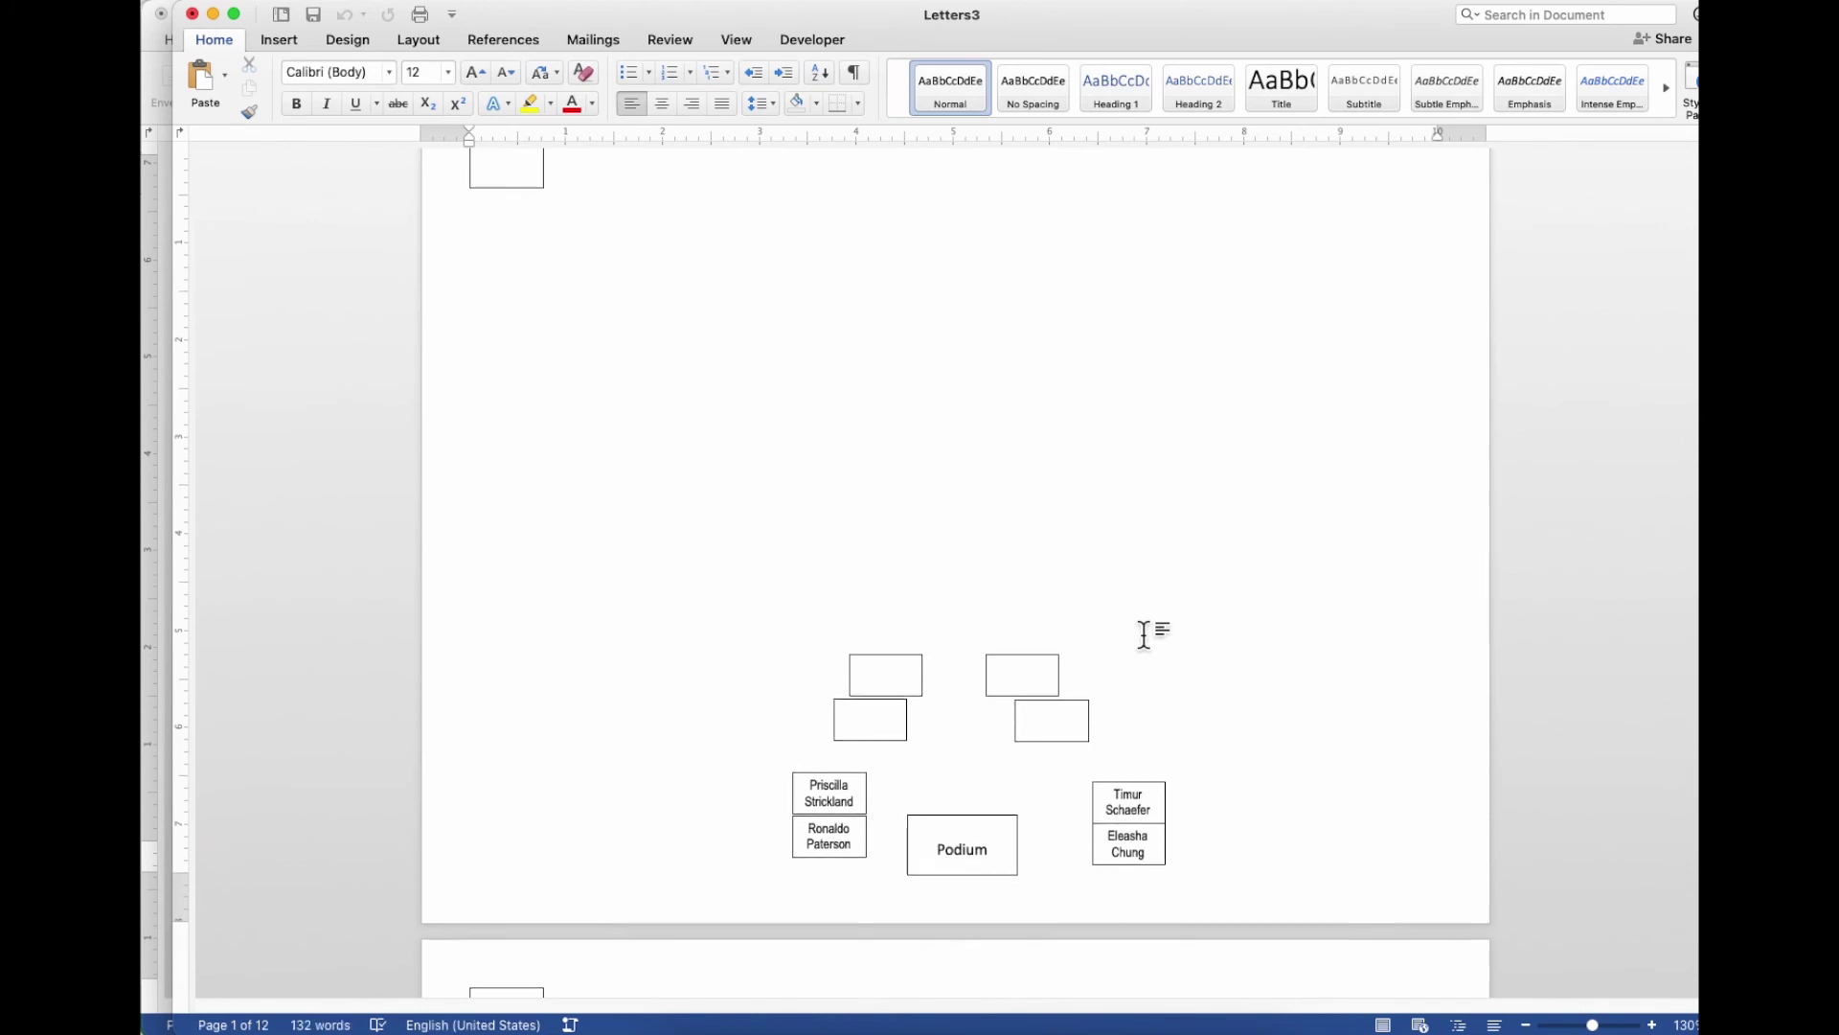
scroll(1143, 634, "up", 2)
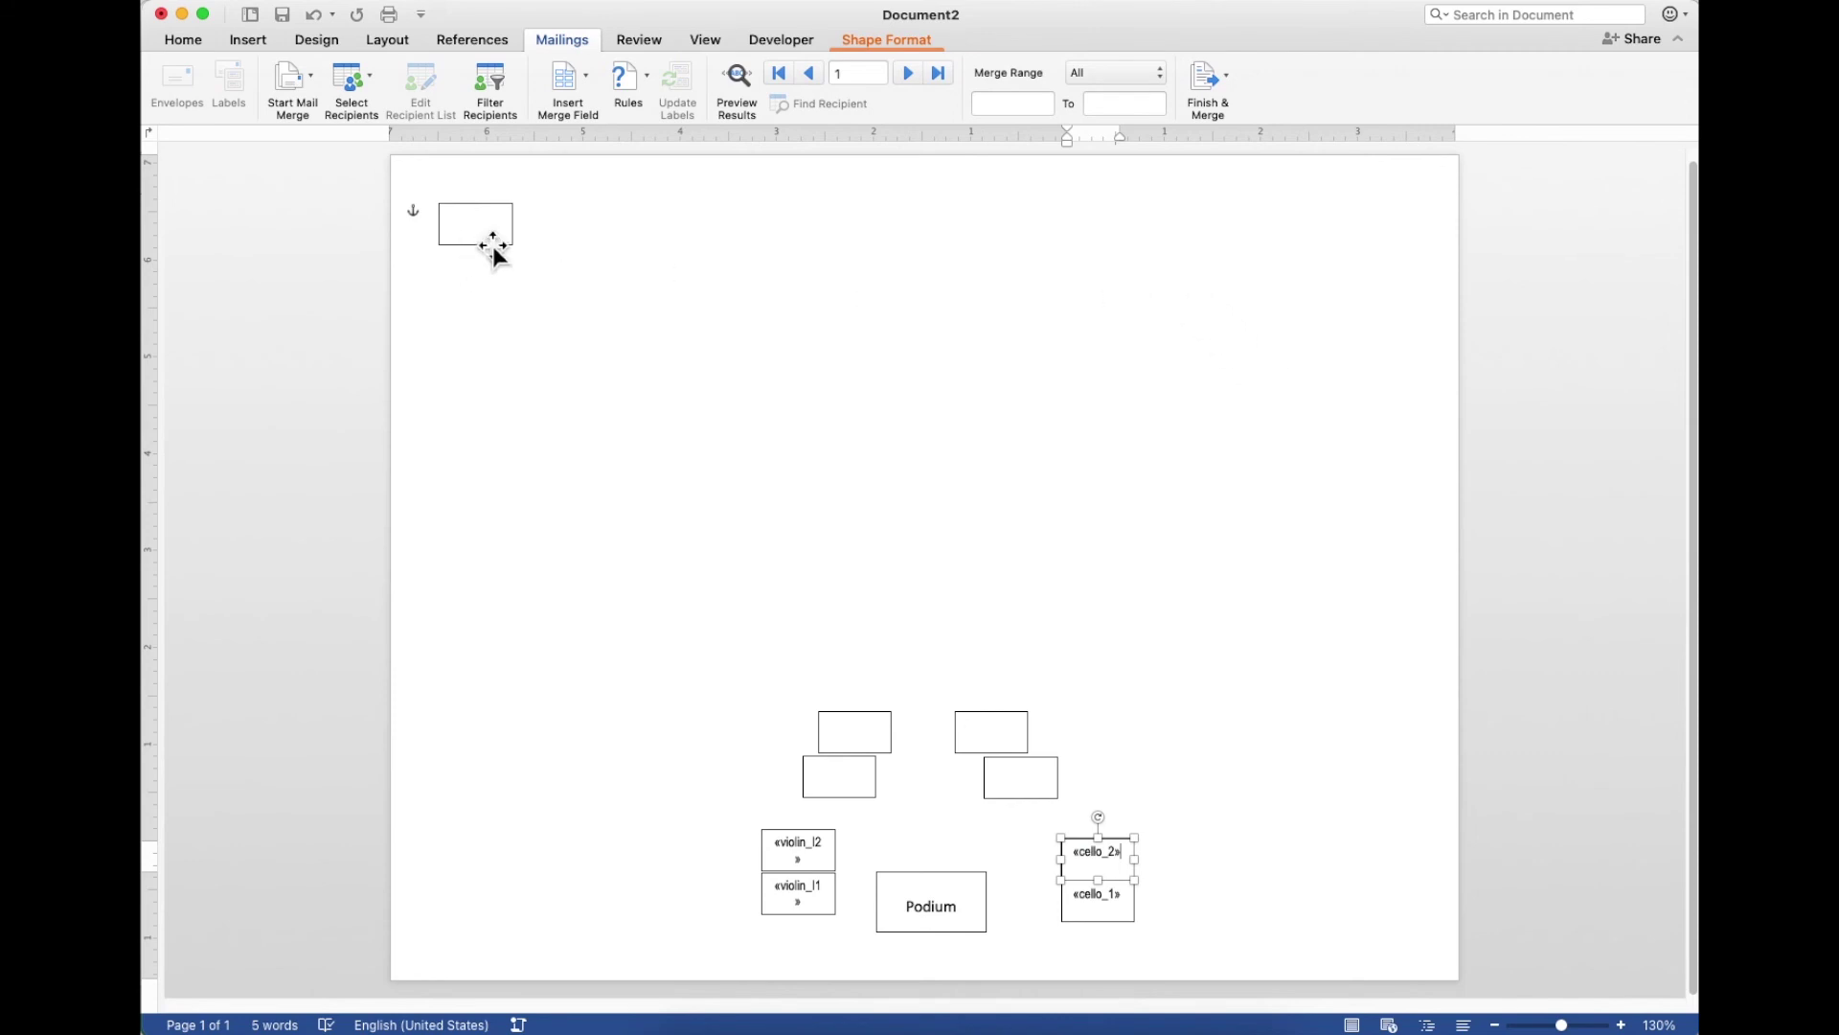
Move the empty box to the bottom-left and fill it with tabbed counts 22, 18, 8 and 'Chairs Per Row'.
left_click_drag(495, 251, 833, 956)
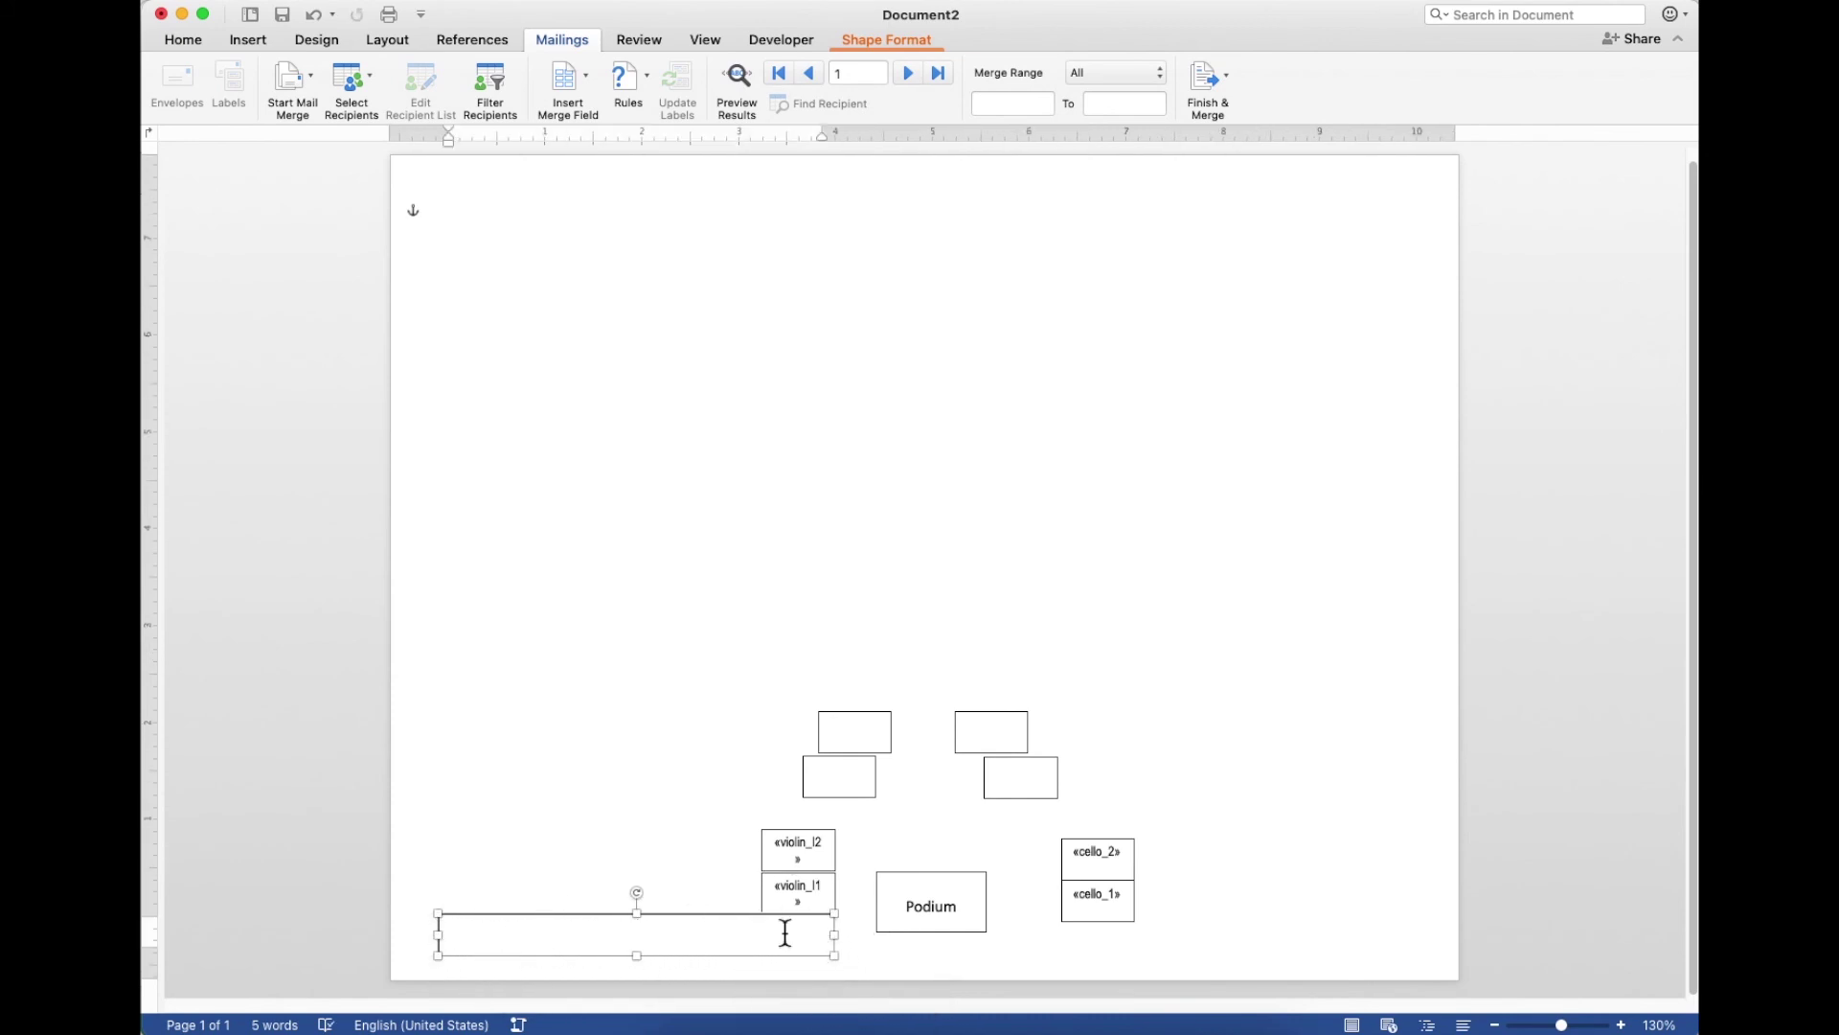
left_click(784, 932)
key("Tab")
type("22")
key("Tab")
key("Tab")
type("18")
key("Tab")
type("8 ")
type("Chai")
type("rs Per Row")
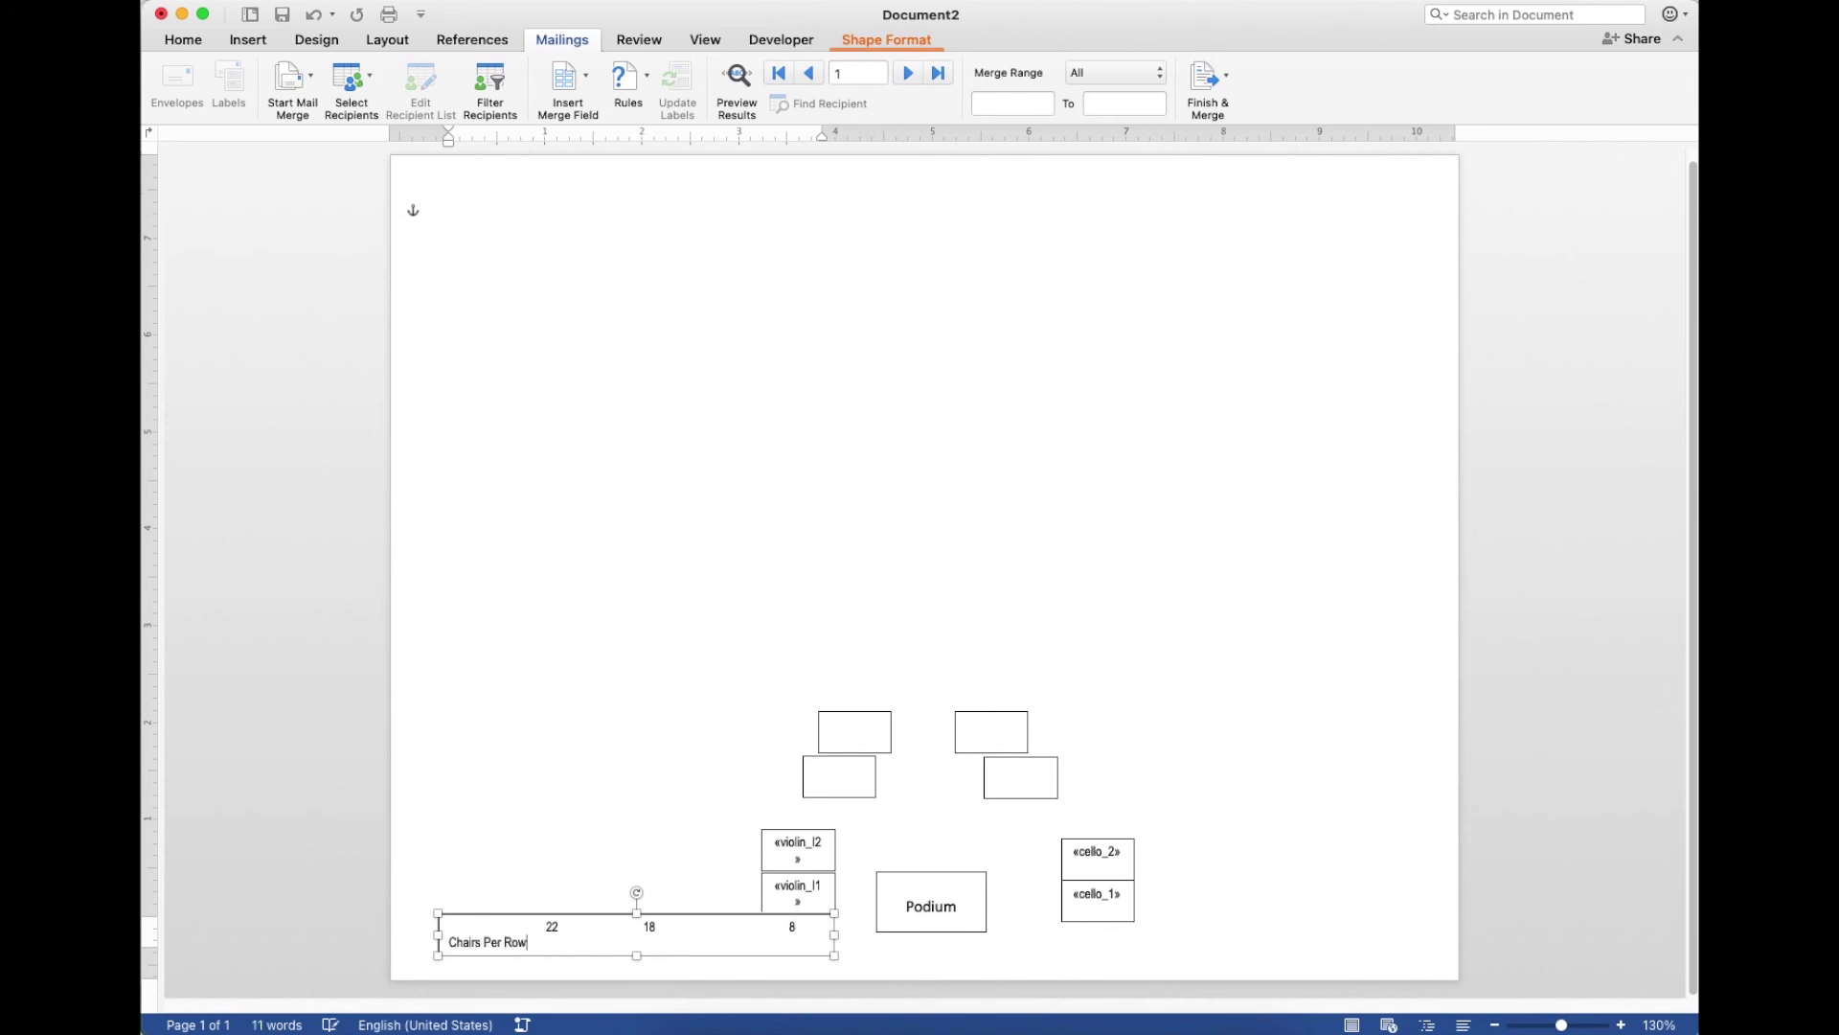
left_click(746, 429)
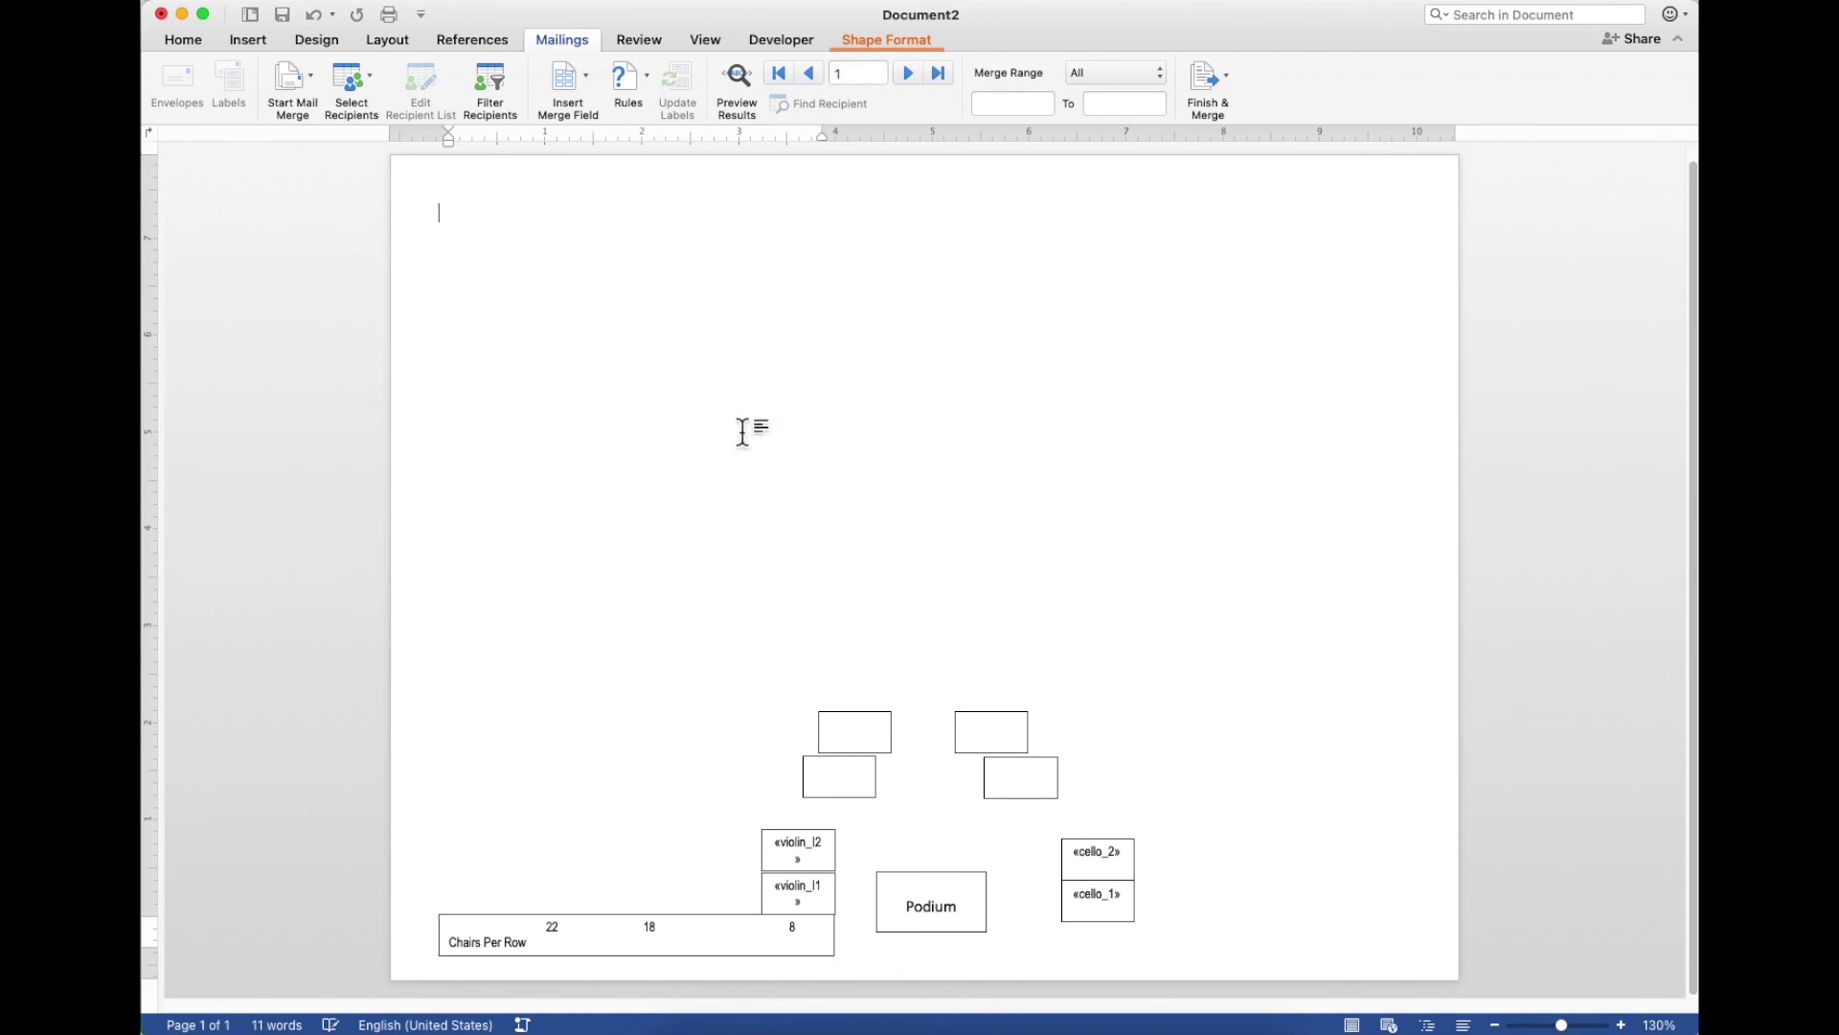
Enlarge the top-left box and type 'String Orchestra', '4th Period (11:15-12:10)', 'Updated December 12, 2010'.
left_click(513, 244)
left_click_drag(513, 246, 667, 341)
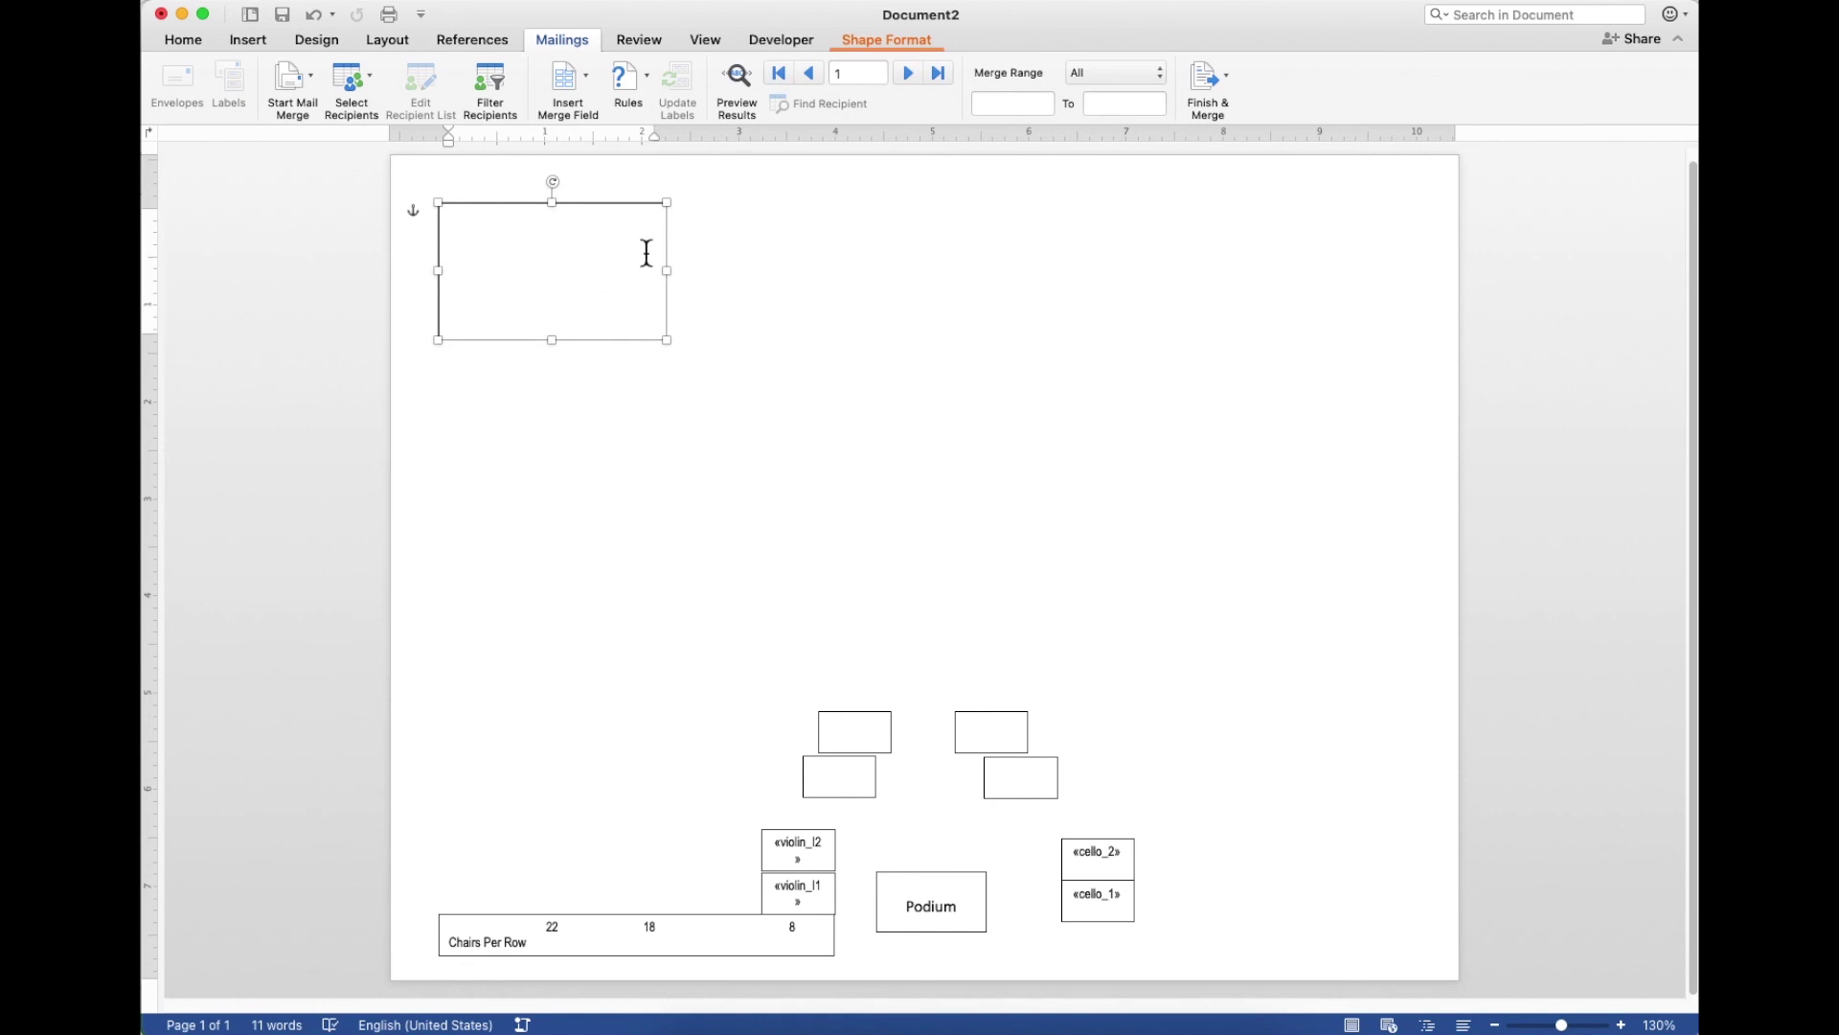
type("String Orchestra")
key("Return")
type("4th P")
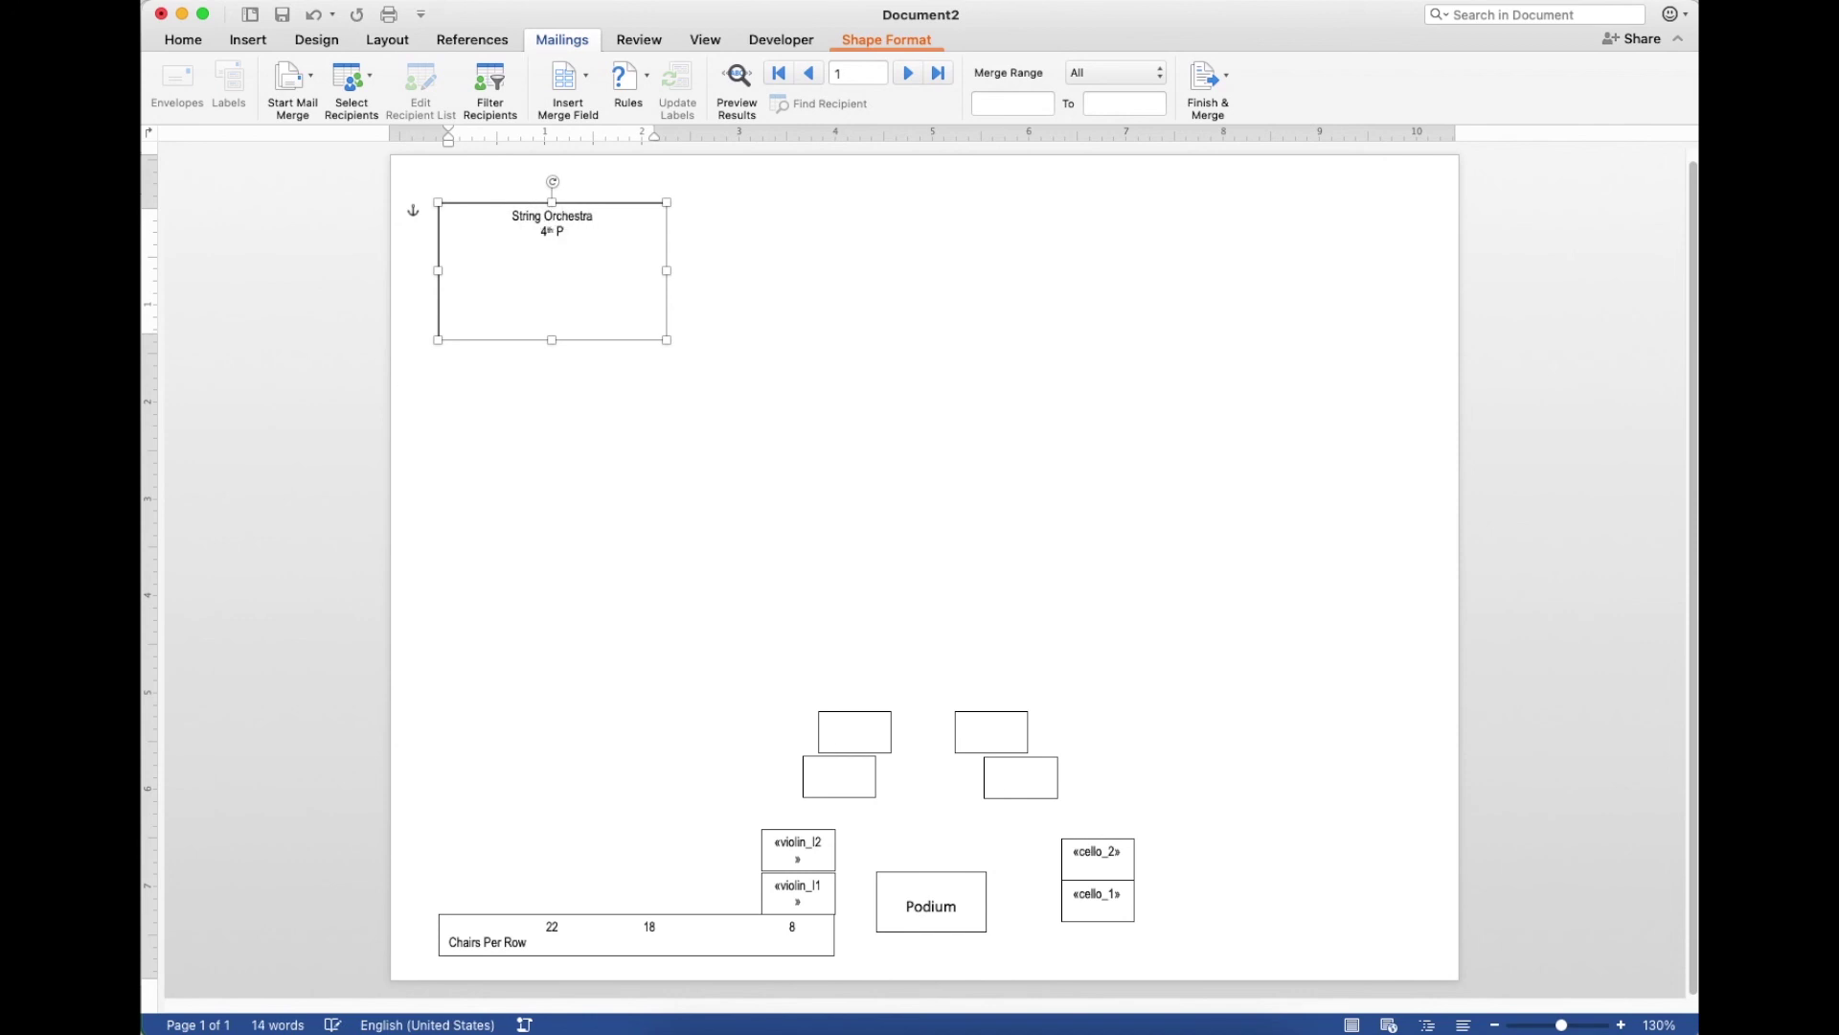
type("eriod (11:15-12:10) ")
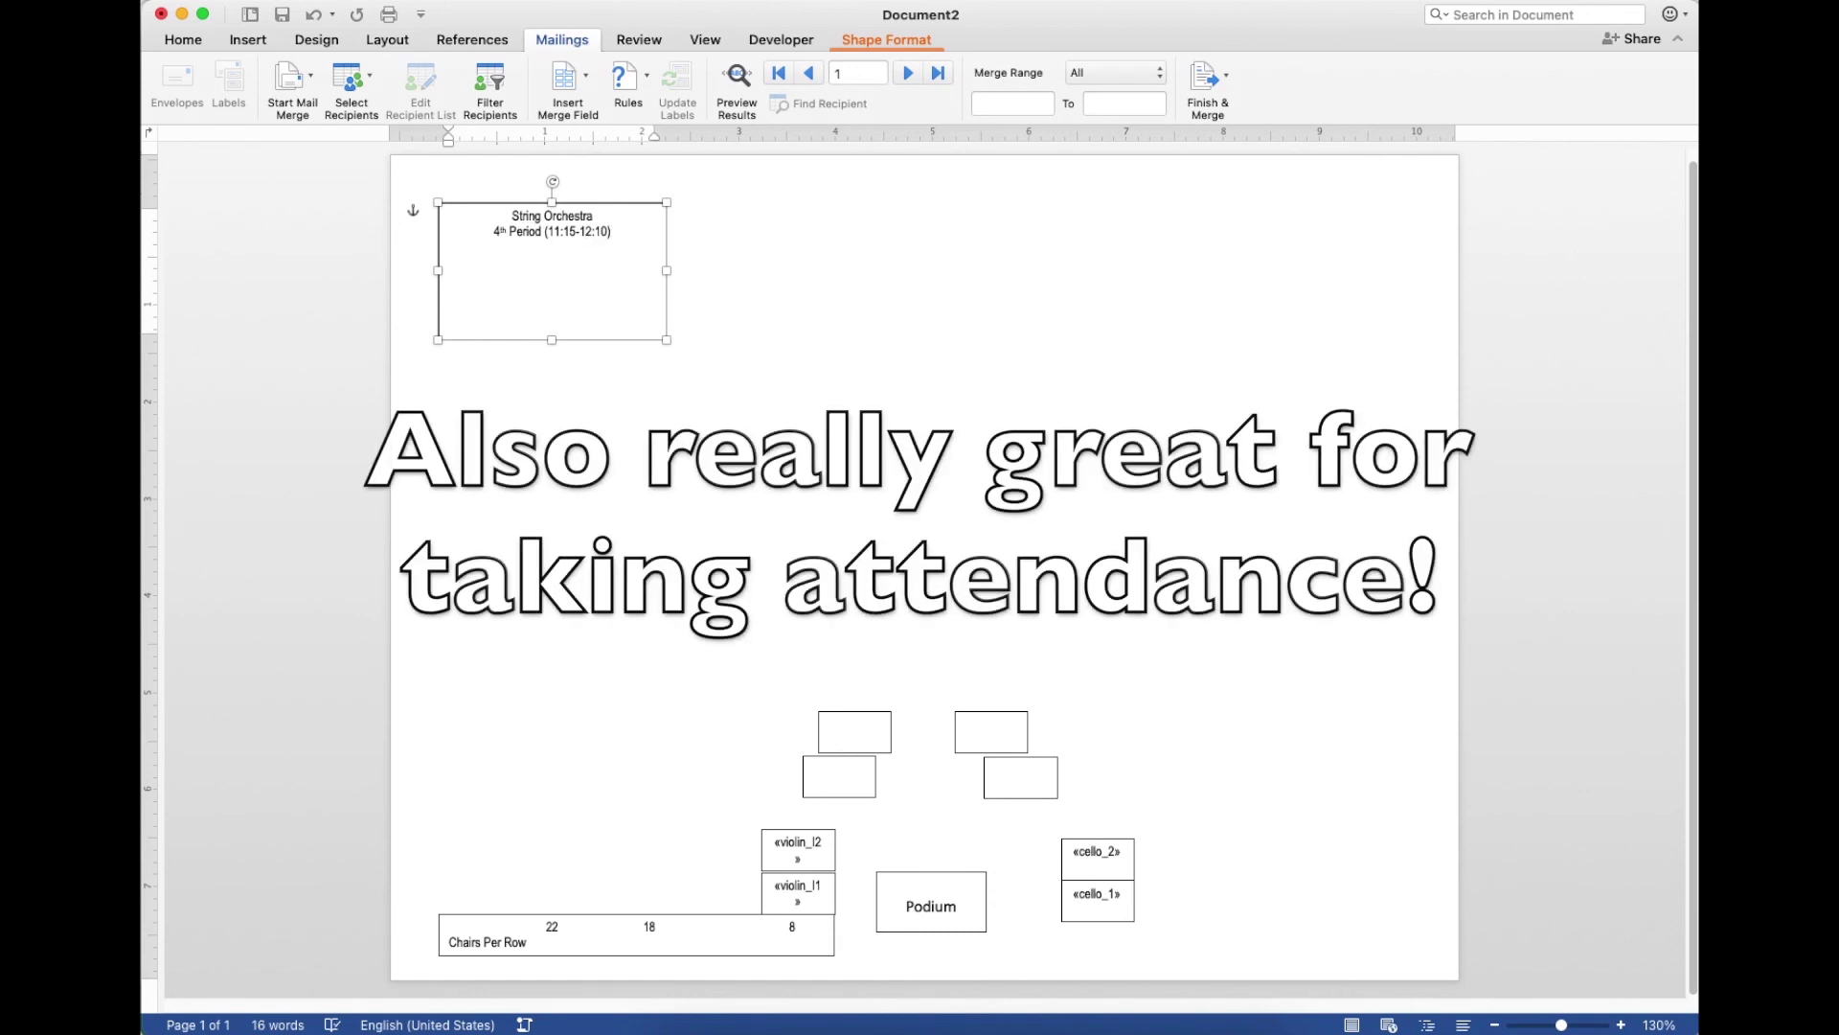
type("Updated ")
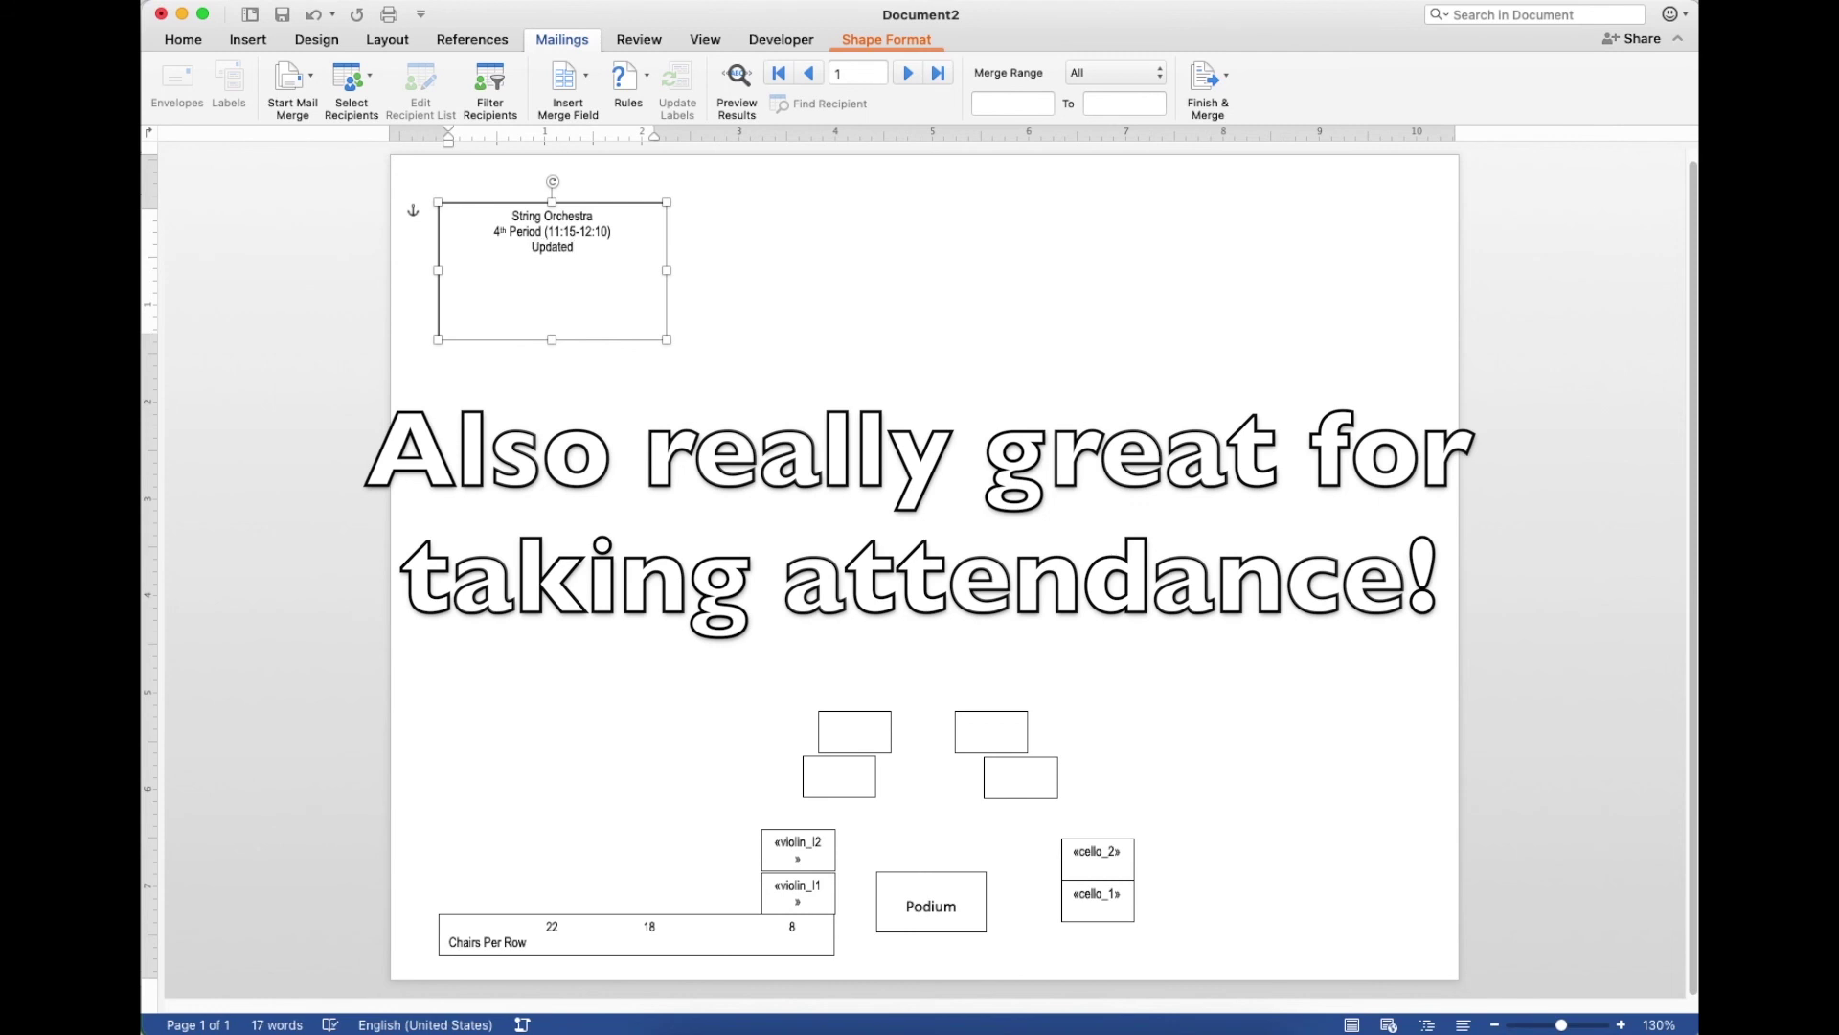
type("December")
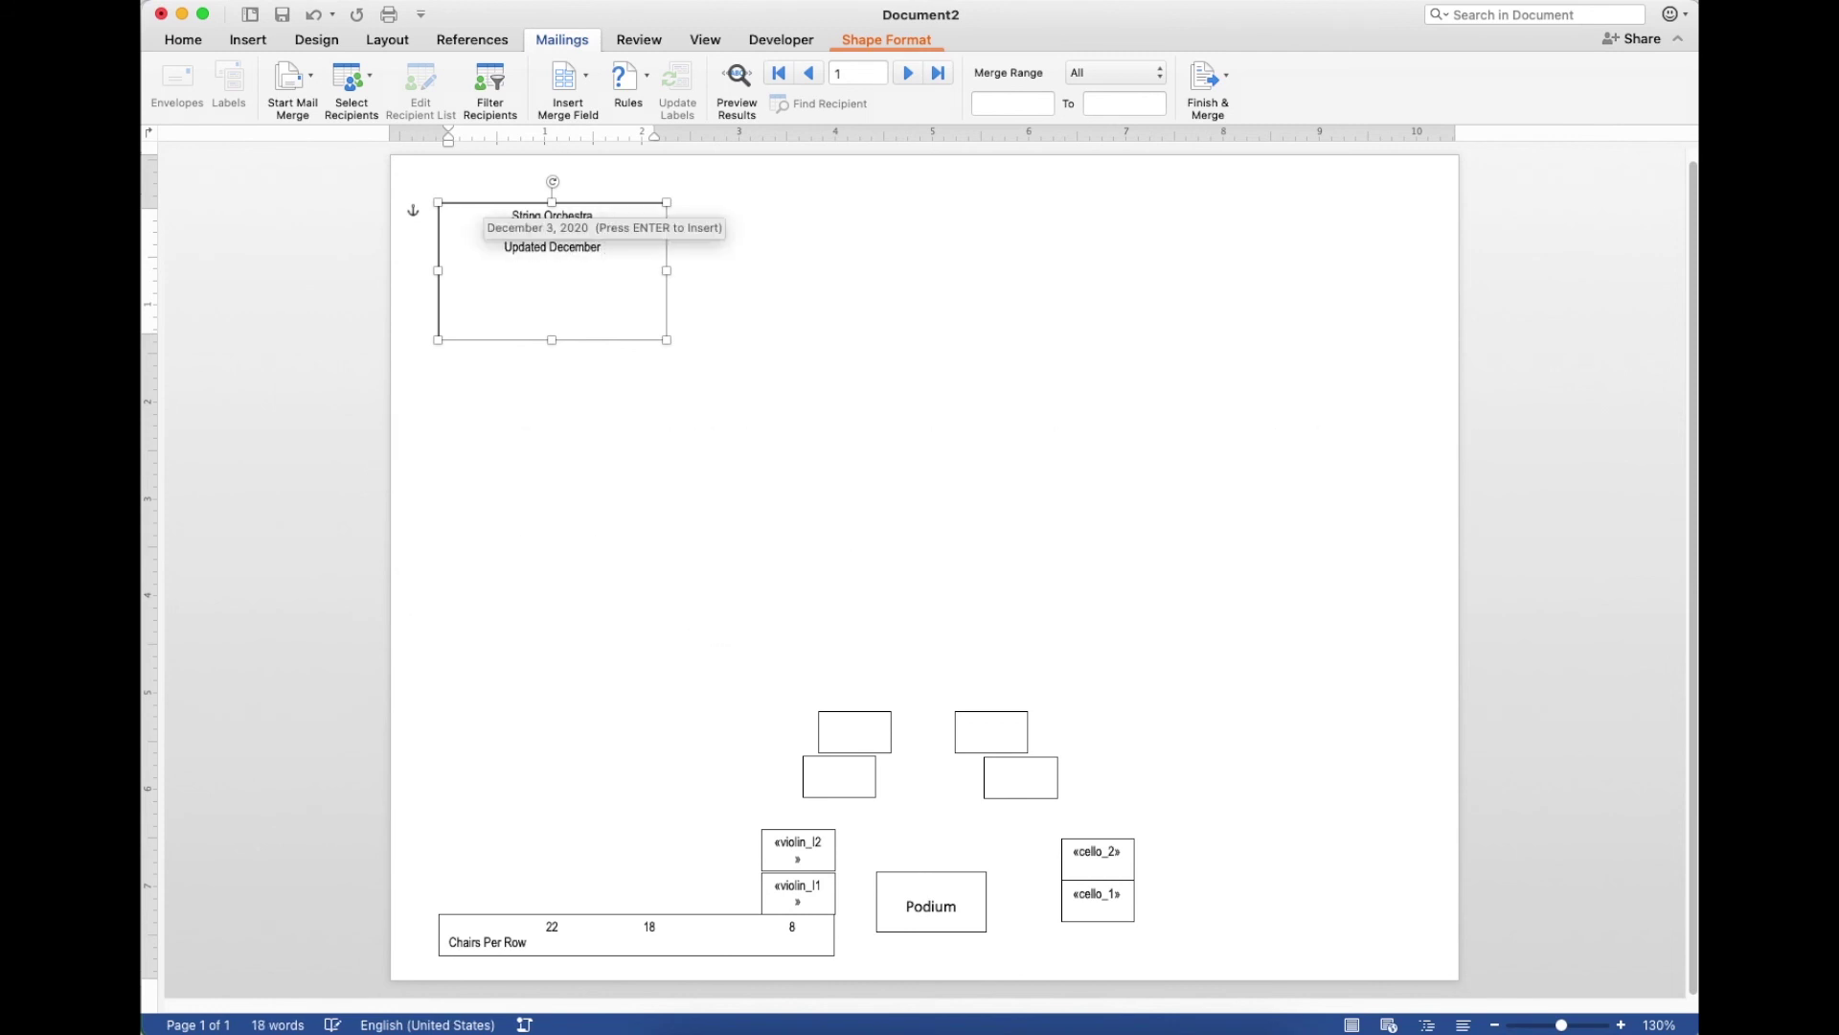
type(" 12")
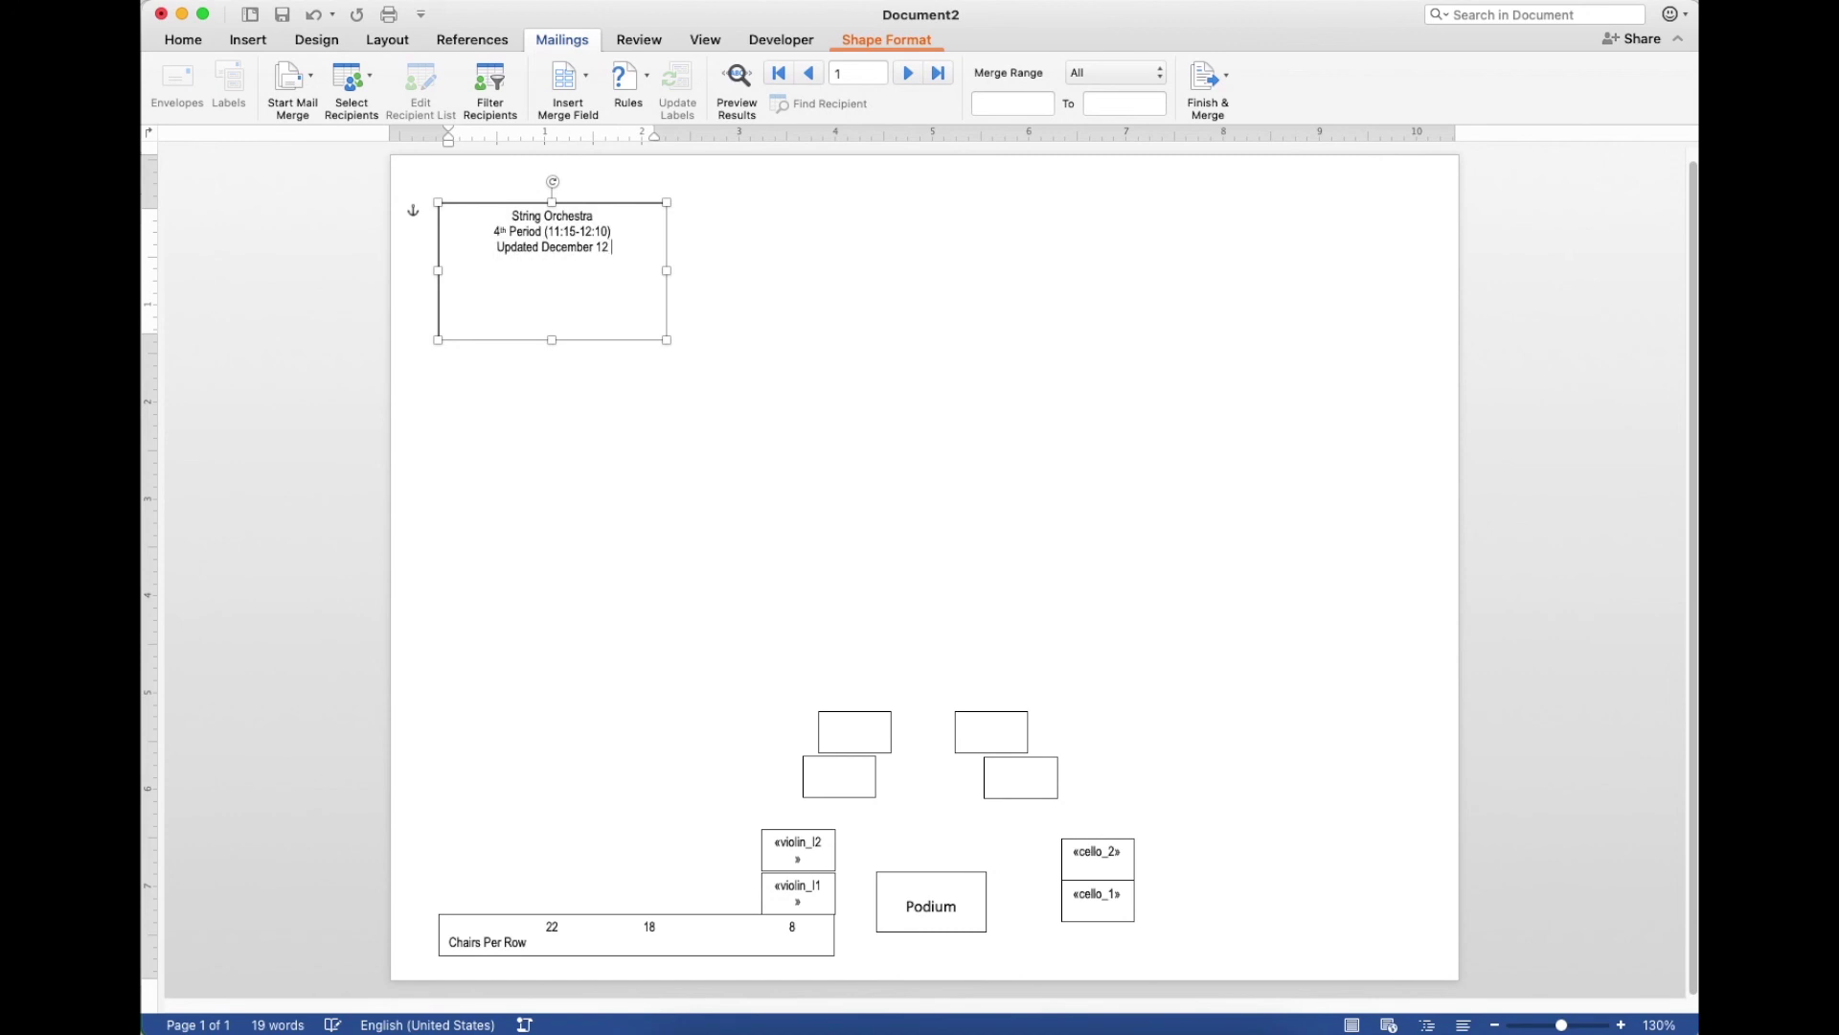
type(", 201")
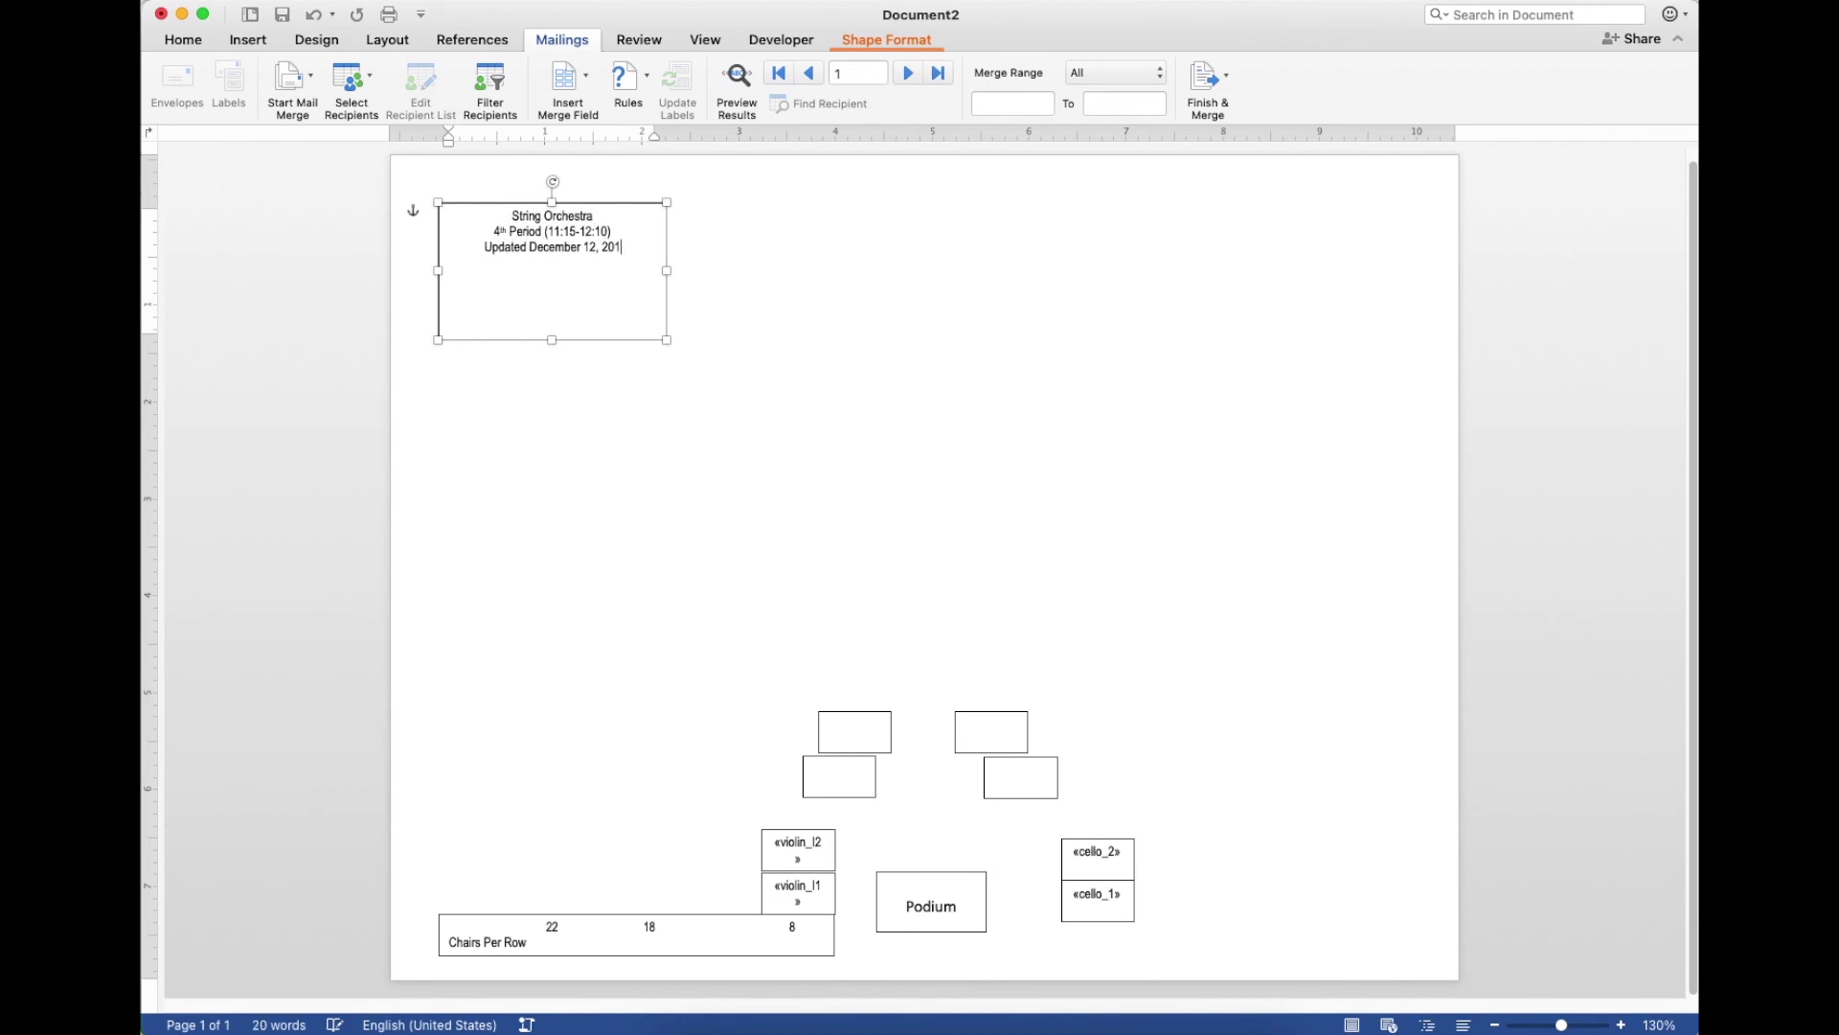
type("0")
Deselect the info box by clicking an empty area of the page.
left_click(1157, 526)
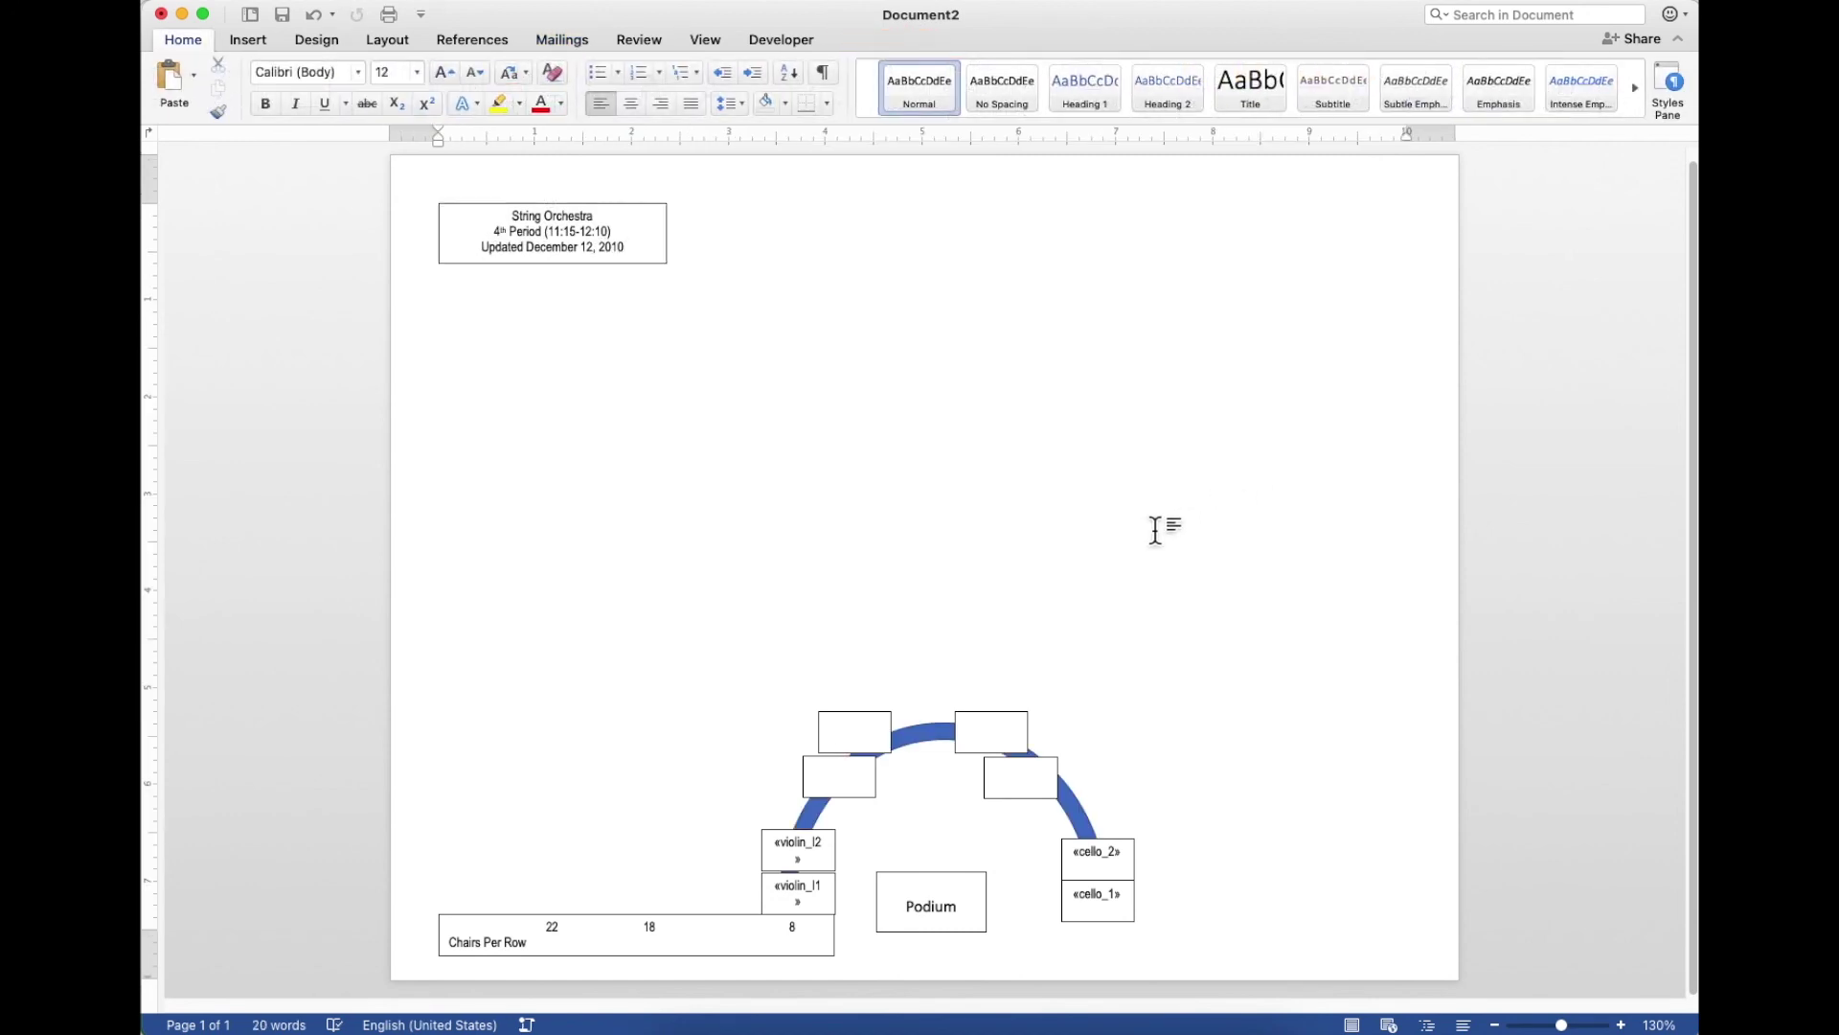